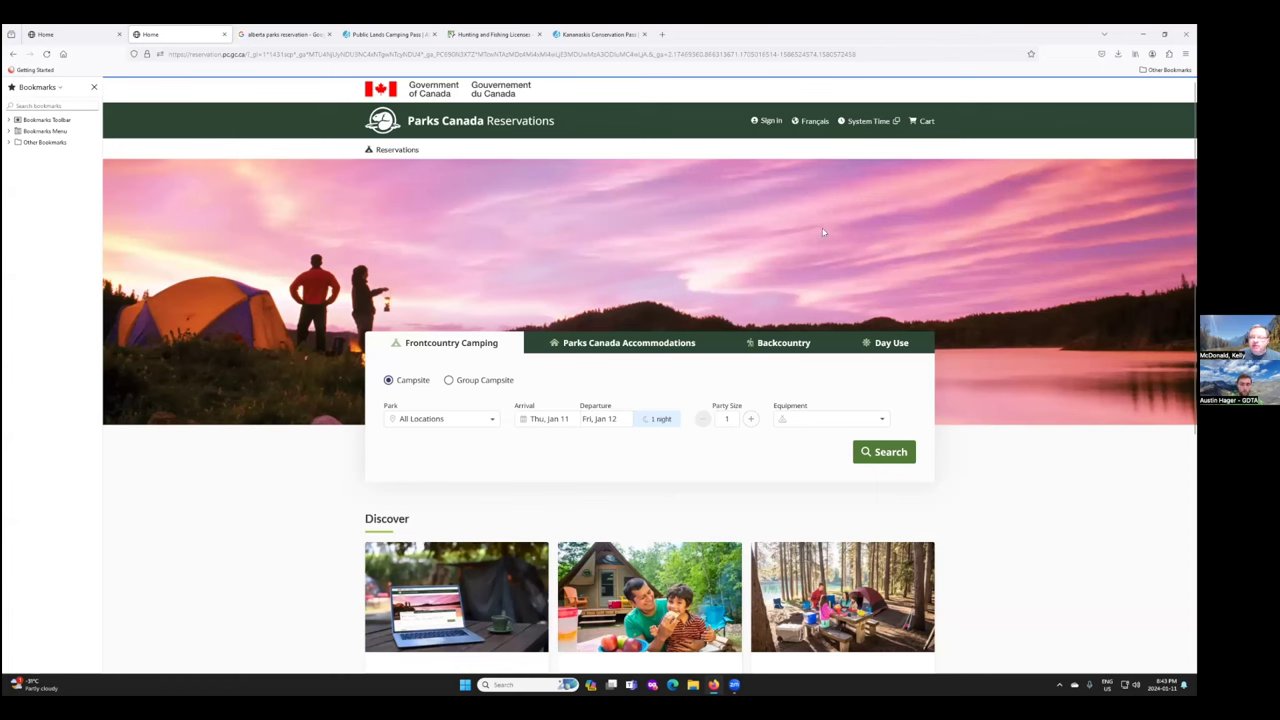
Open the Parks Canada account sign-in options and expand the list of available bank sign-in partners.
{"action": "left_click", "coordinate": [766, 121]}
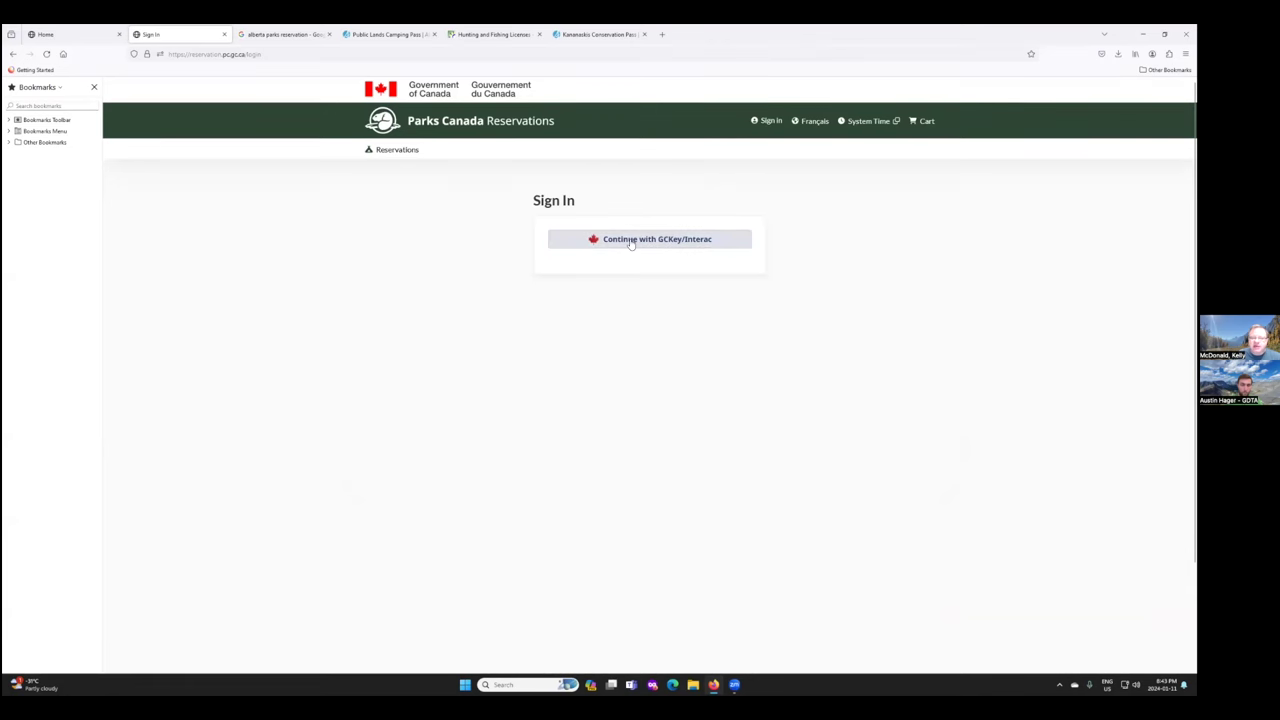
{"action": "left_click", "coordinate": [707, 241]}
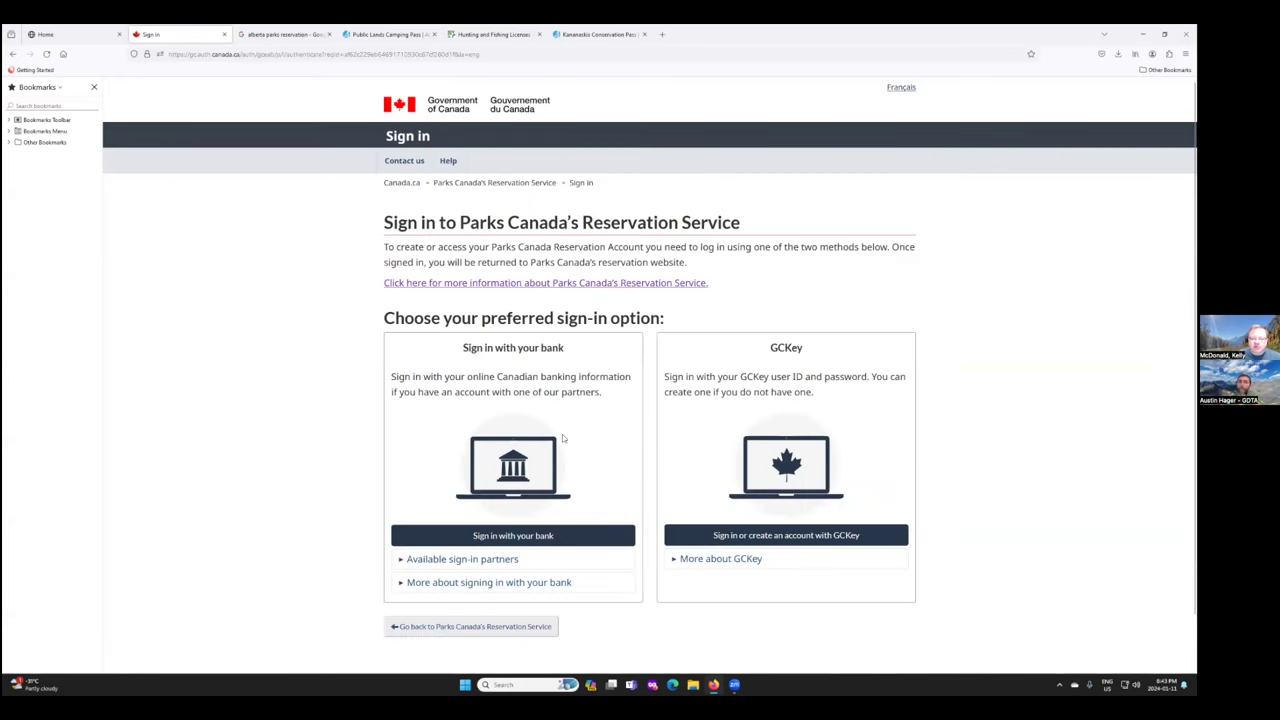
{"action": "scroll", "coordinate": [562, 437], "scroll_direction": "down", "scroll_amount": 2}
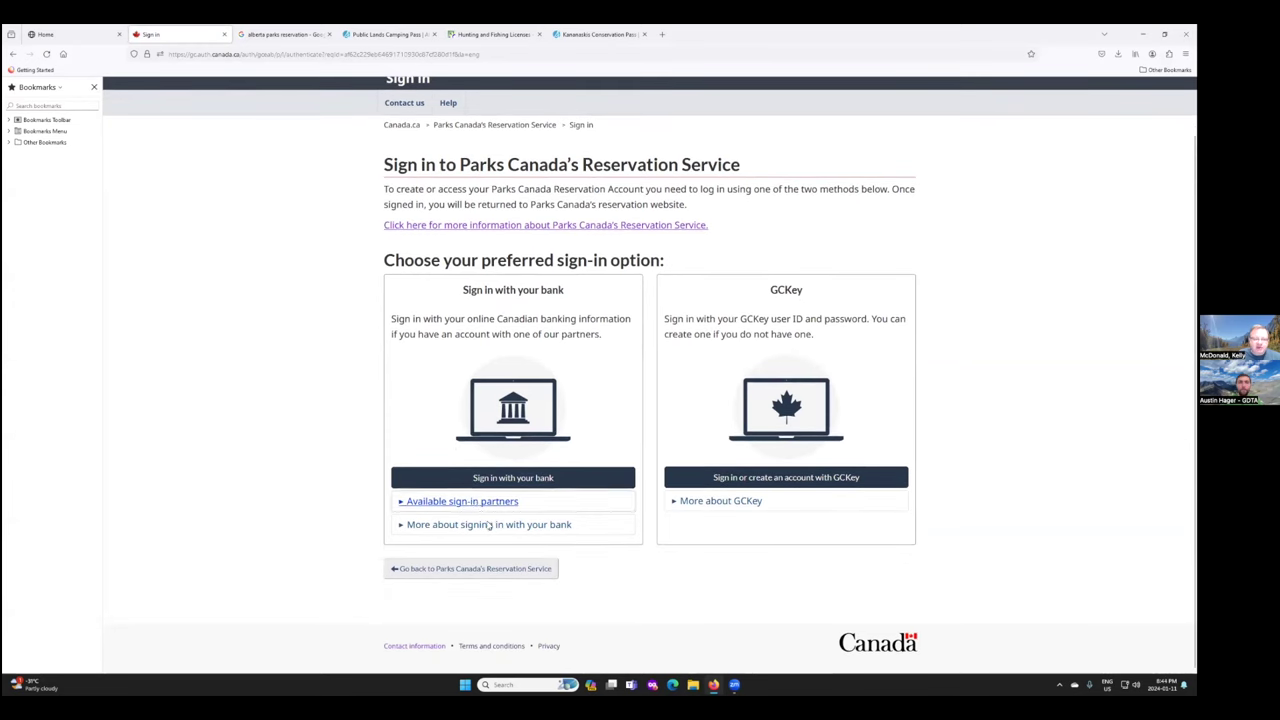
{"action": "left_click", "coordinate": [462, 501]}
{"action": "scroll", "coordinate": [360, 463], "scroll_direction": "down", "scroll_amount": 3}
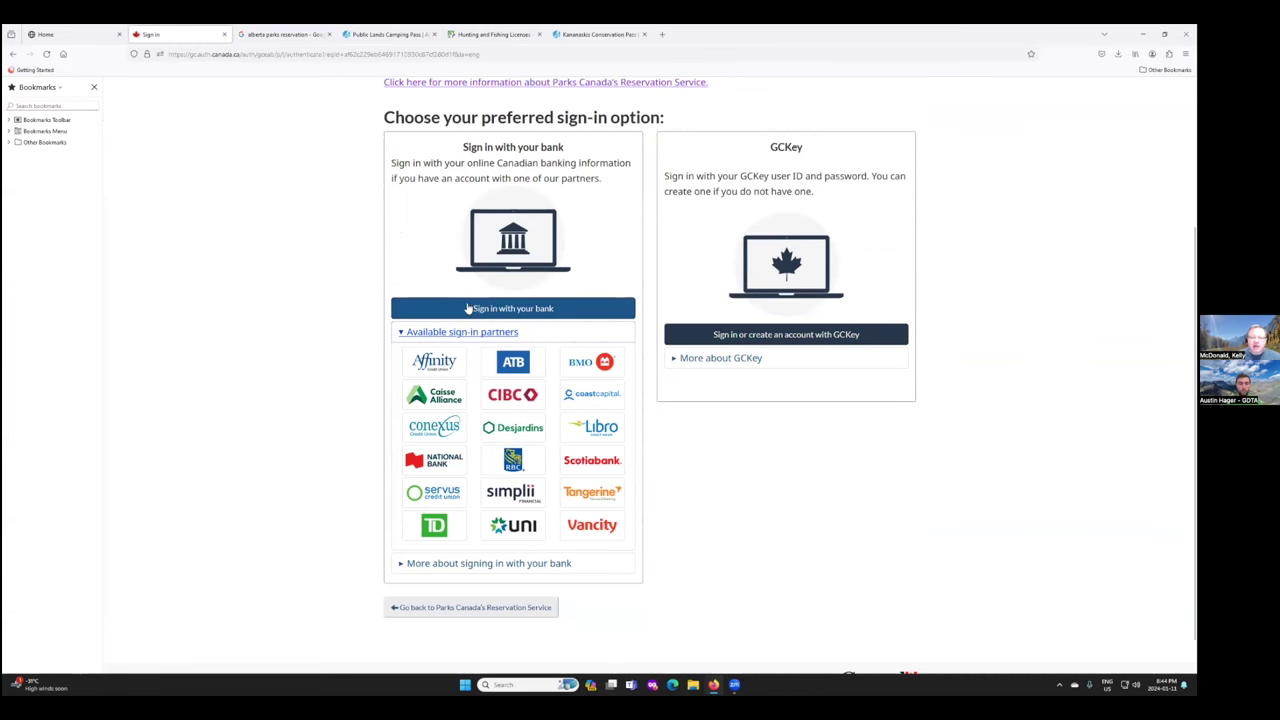
{"action": "left_click", "coordinate": [465, 312]}
{"action": "left_click", "coordinate": [466, 311]}
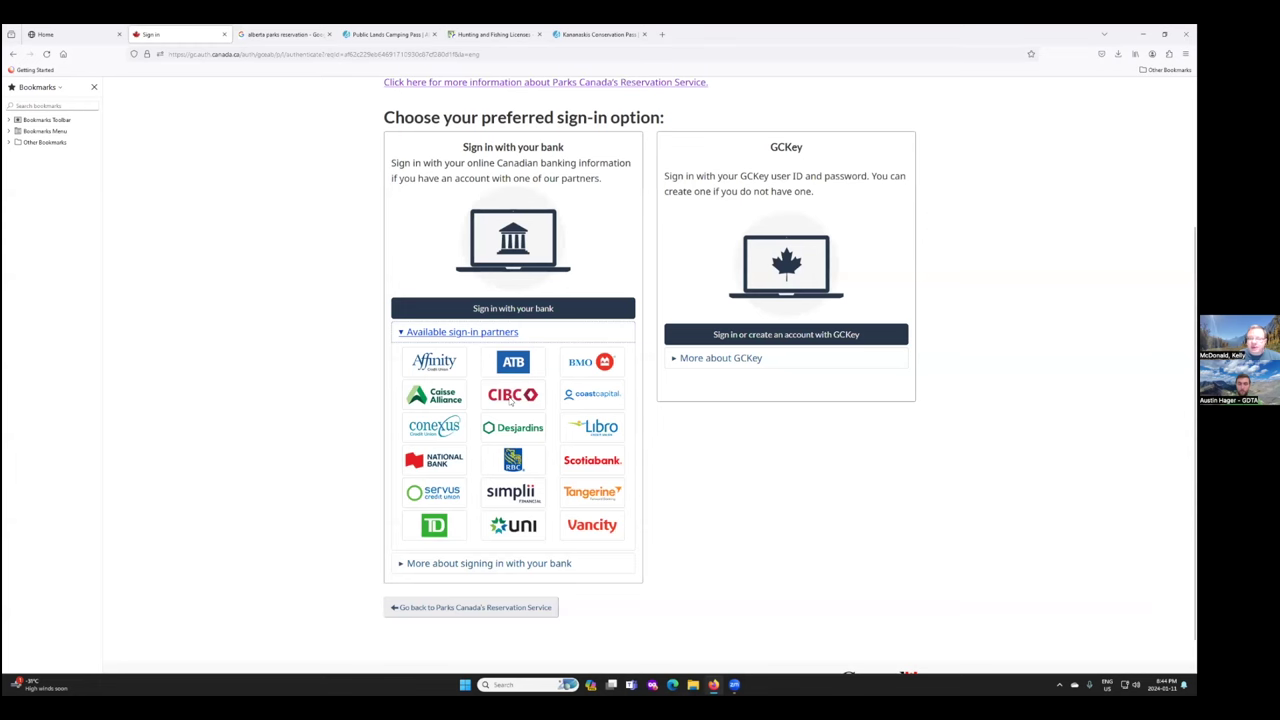
Open the GCKey sign-in page and begin signing up for a new GCKey, up to the terms and conditions.
{"action": "left_click", "coordinate": [822, 337]}
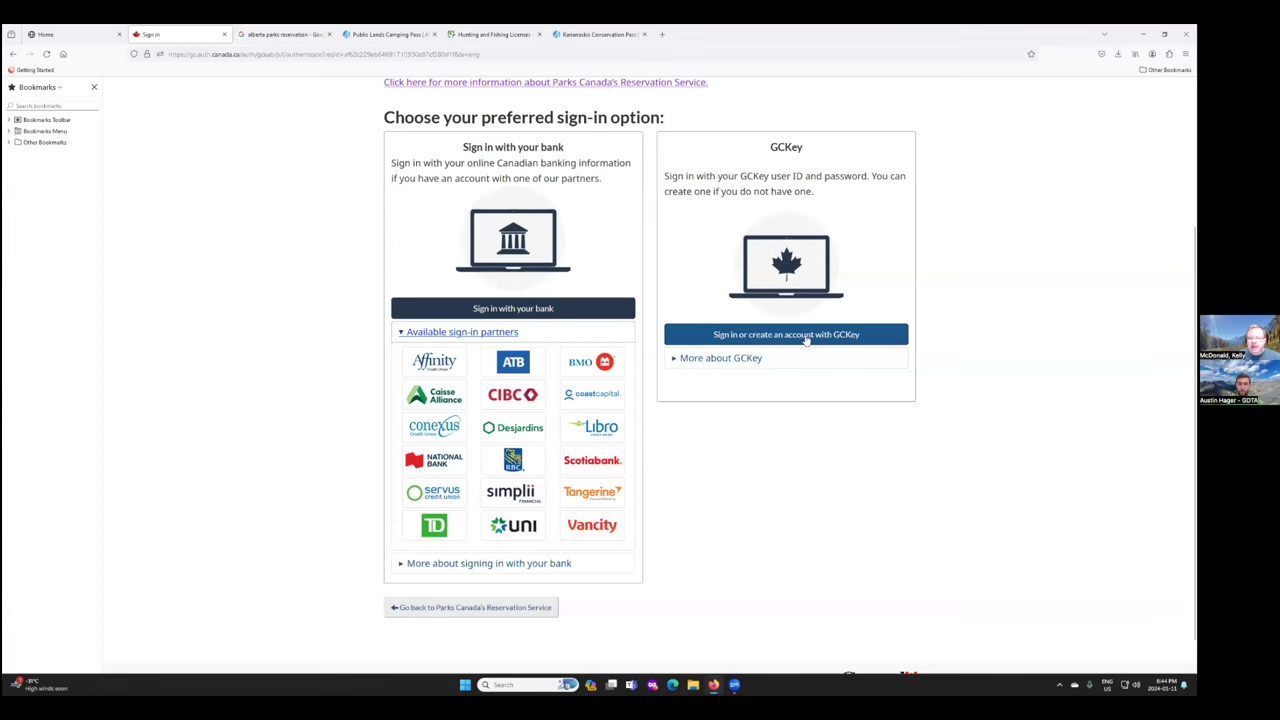
{"action": "left_click", "coordinate": [786, 337]}
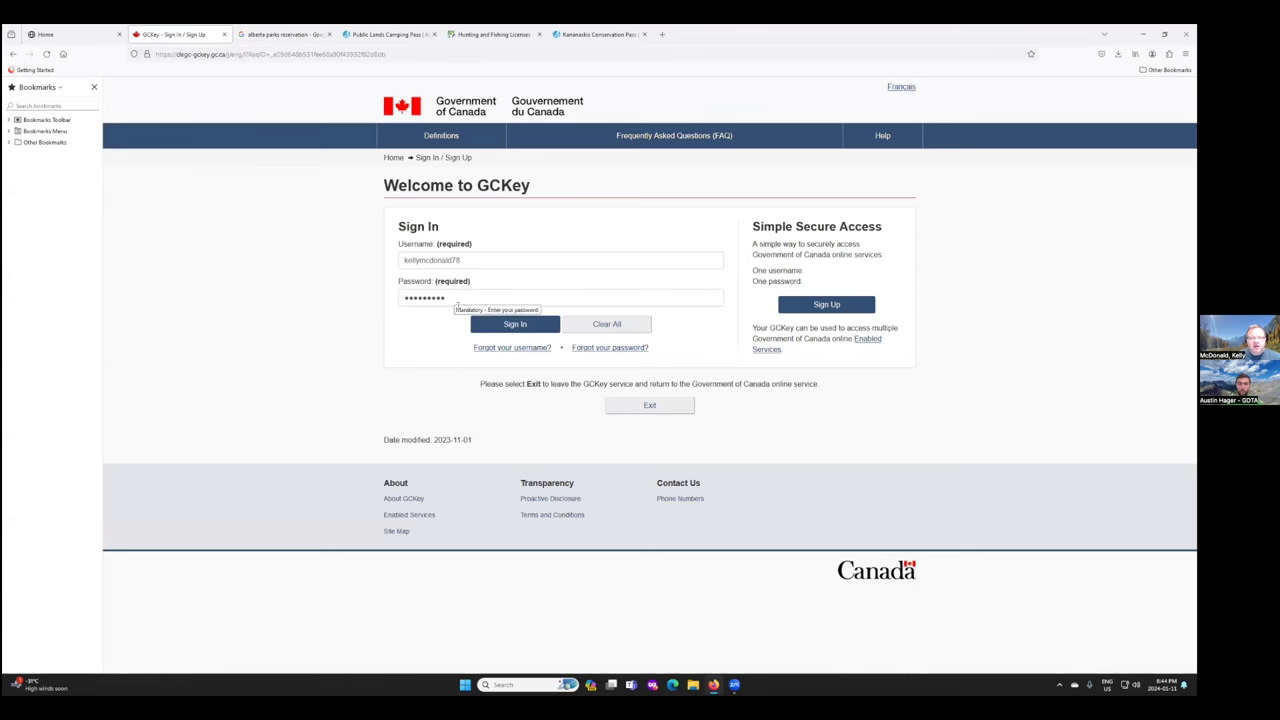
{"action": "left_click", "coordinate": [834, 306]}
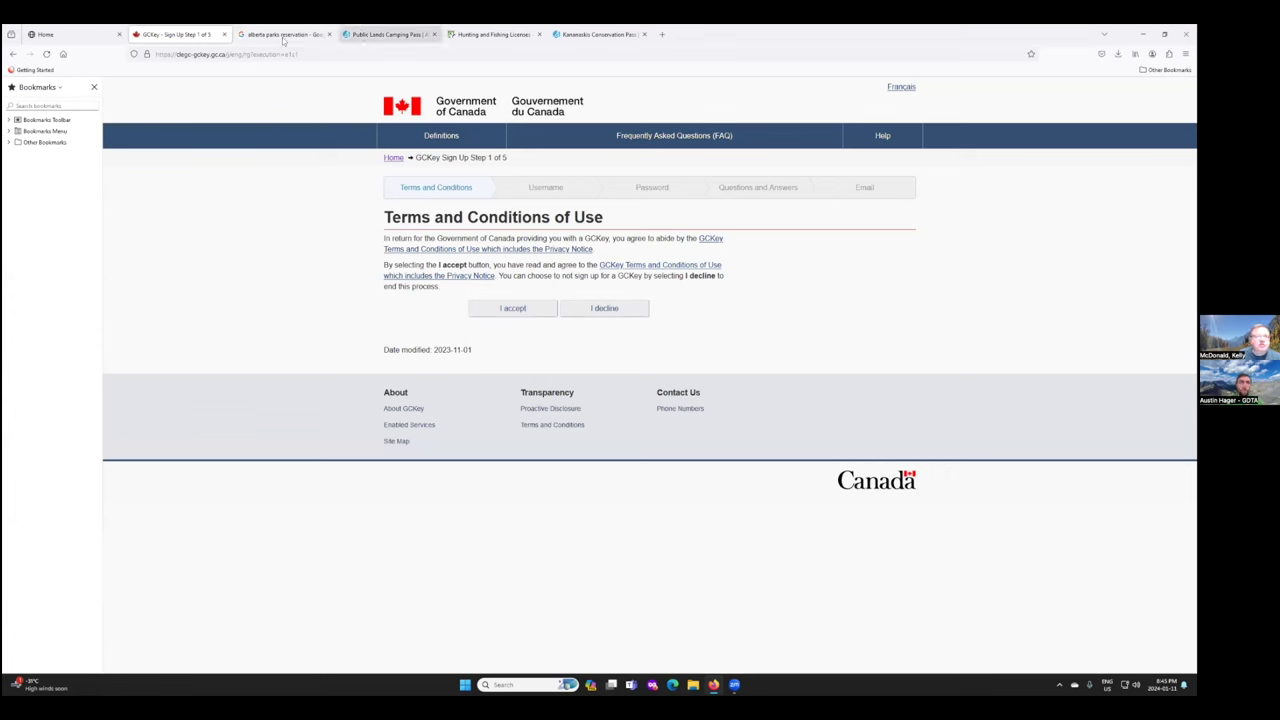
Leave the GCKey sign-up and return to the Parks Canada Reservations home page.
{"action": "left_click", "coordinate": [345, 34]}
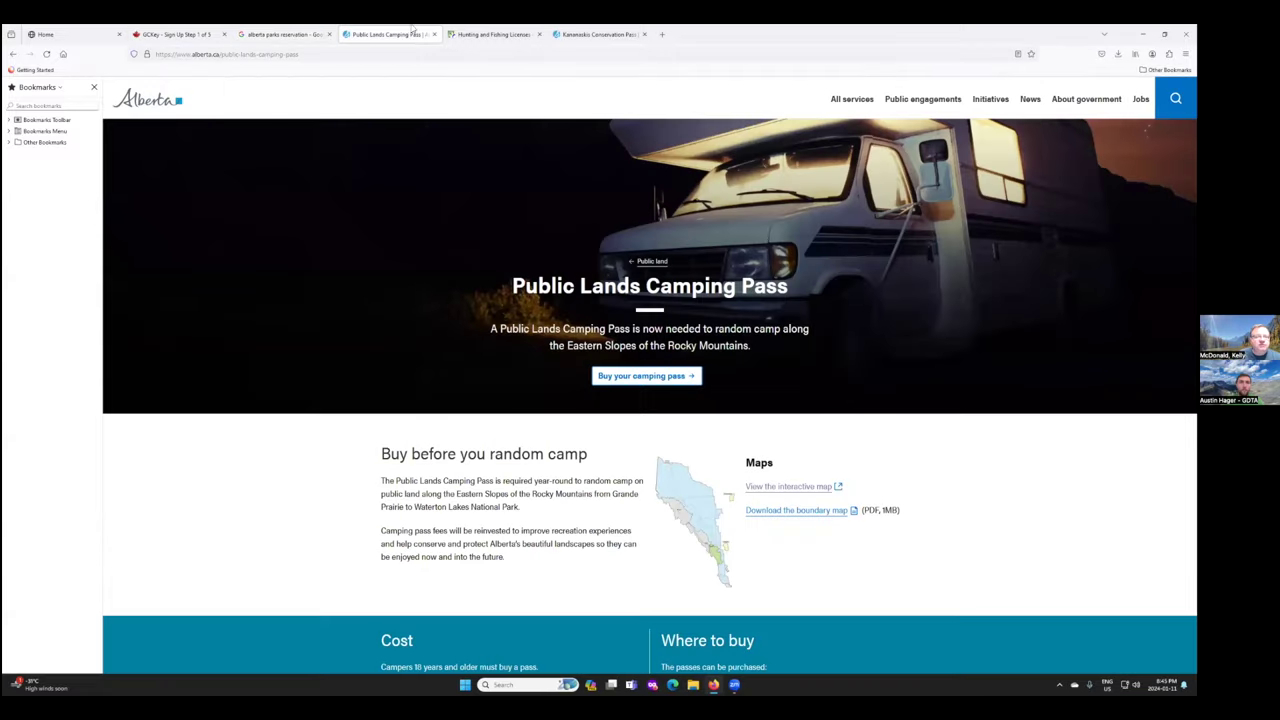
{"action": "left_click", "coordinate": [160, 34]}
{"action": "left_click", "coordinate": [13, 54]}
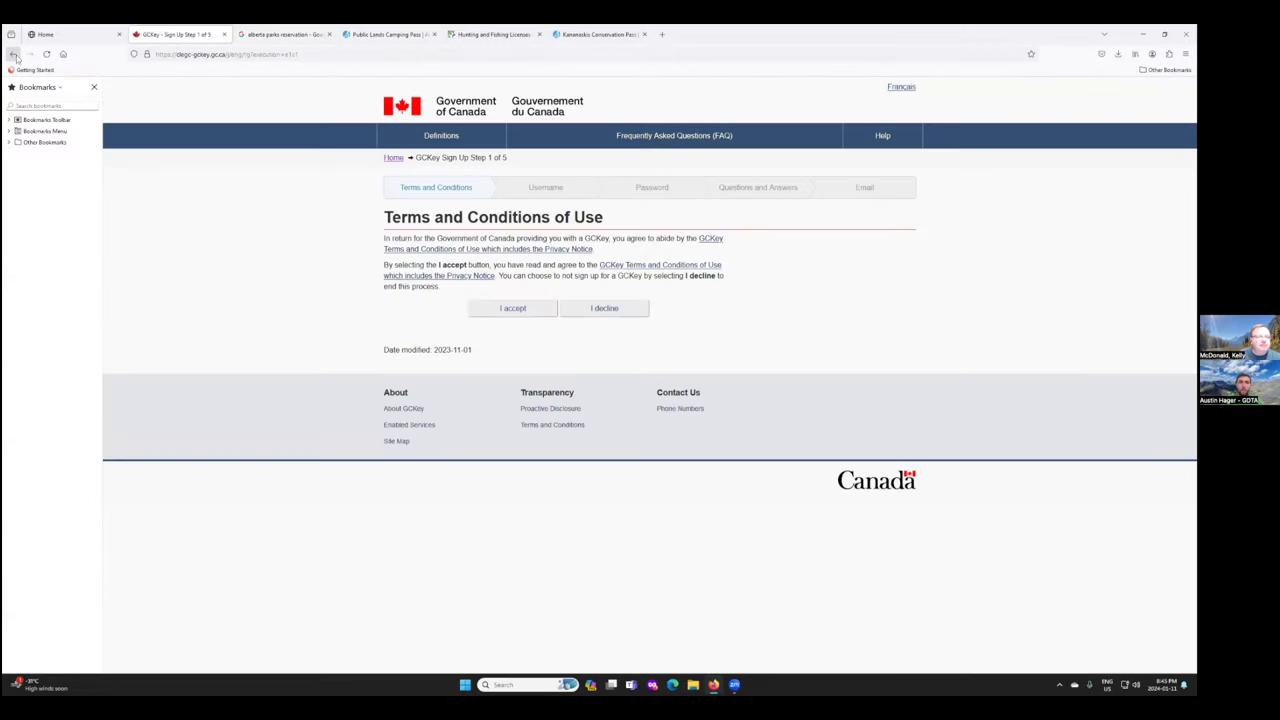
{"action": "left_click", "coordinate": [13, 54]}
{"action": "left_click", "coordinate": [13, 54]}
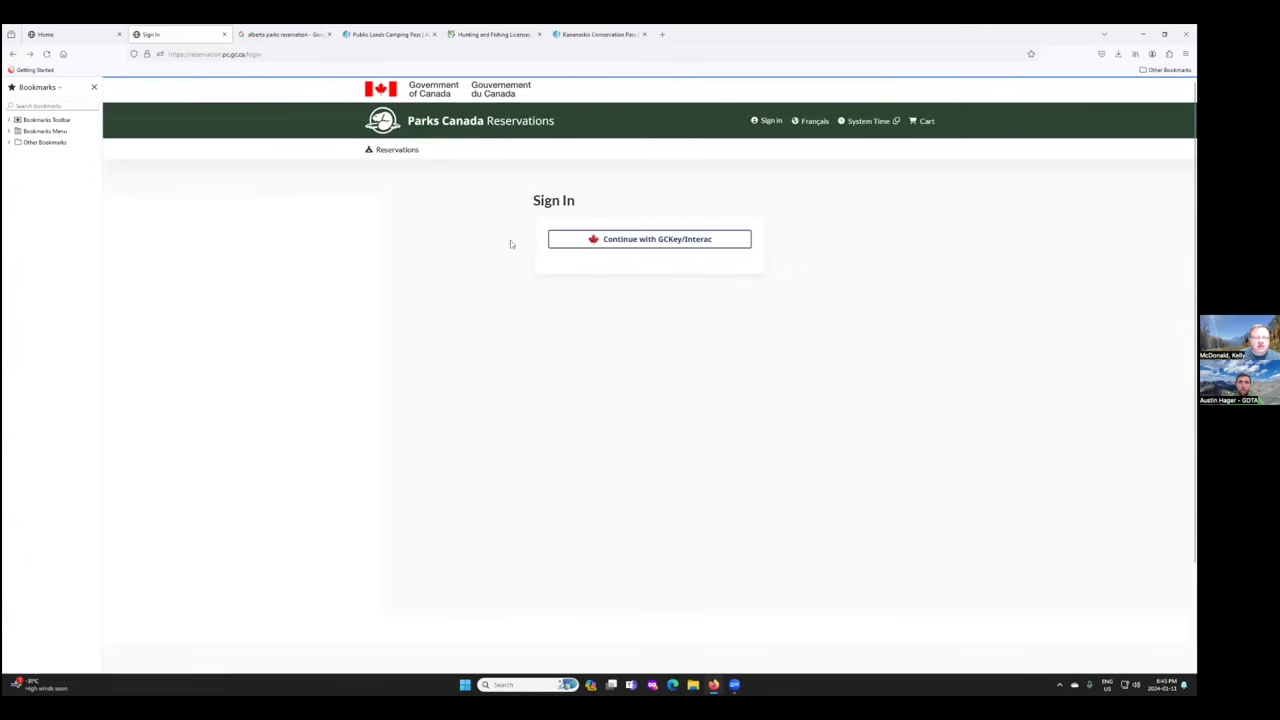
{"action": "left_click", "coordinate": [13, 56]}
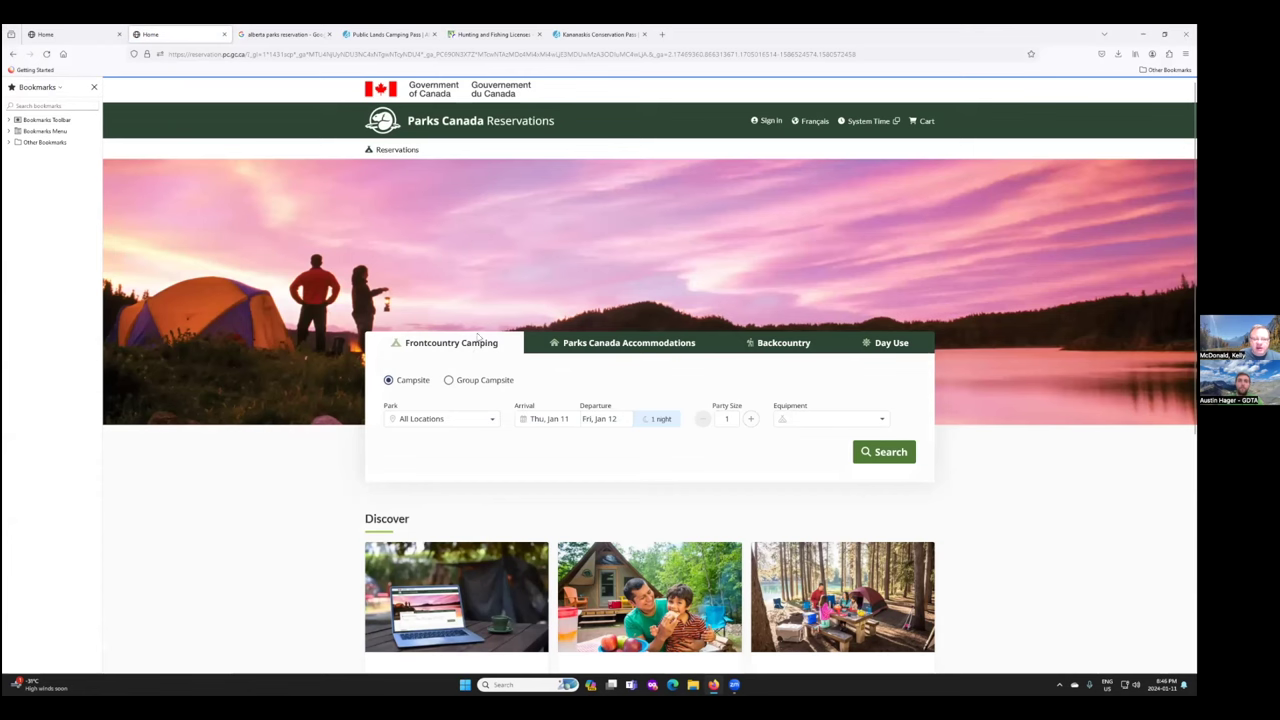
Choose Waterton Lakes as the park for the frontcountry campsite search.
{"action": "left_click", "coordinate": [450, 418]}
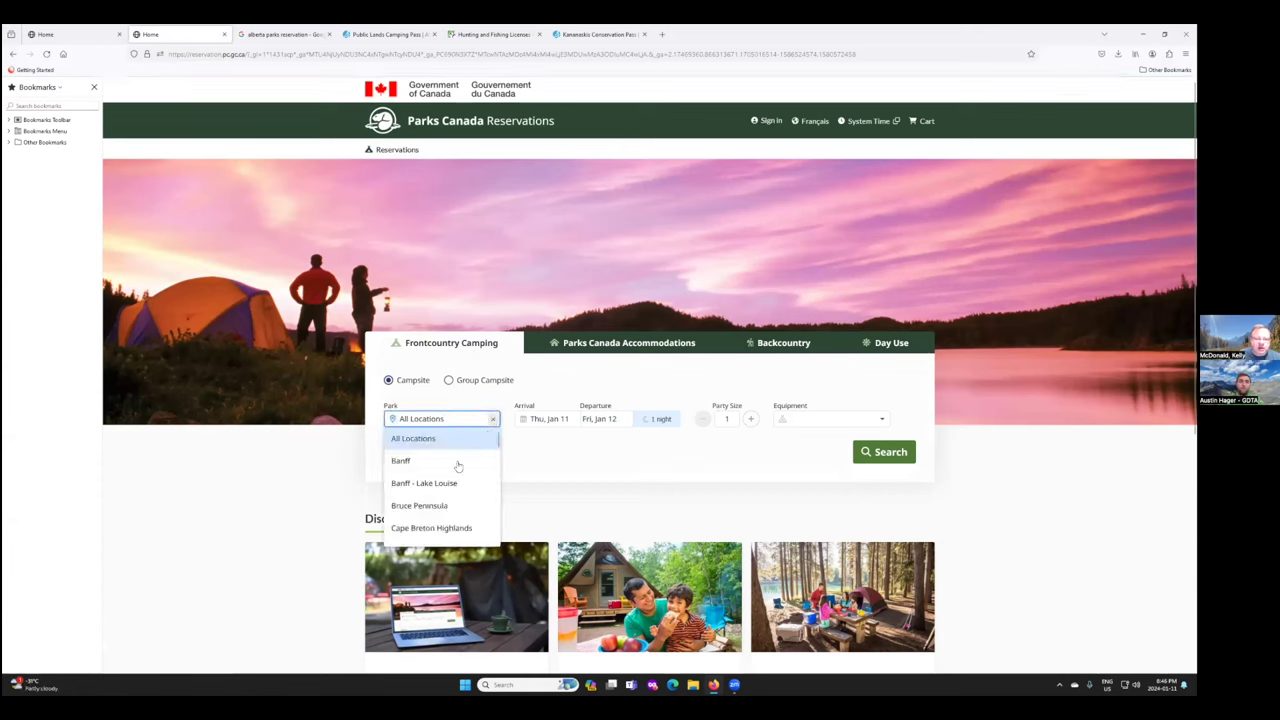
{"action": "scroll", "coordinate": [465, 485], "scroll_direction": "down", "scroll_amount": 5}
{"action": "scroll", "coordinate": [458, 514], "scroll_direction": "down", "scroll_amount": 5}
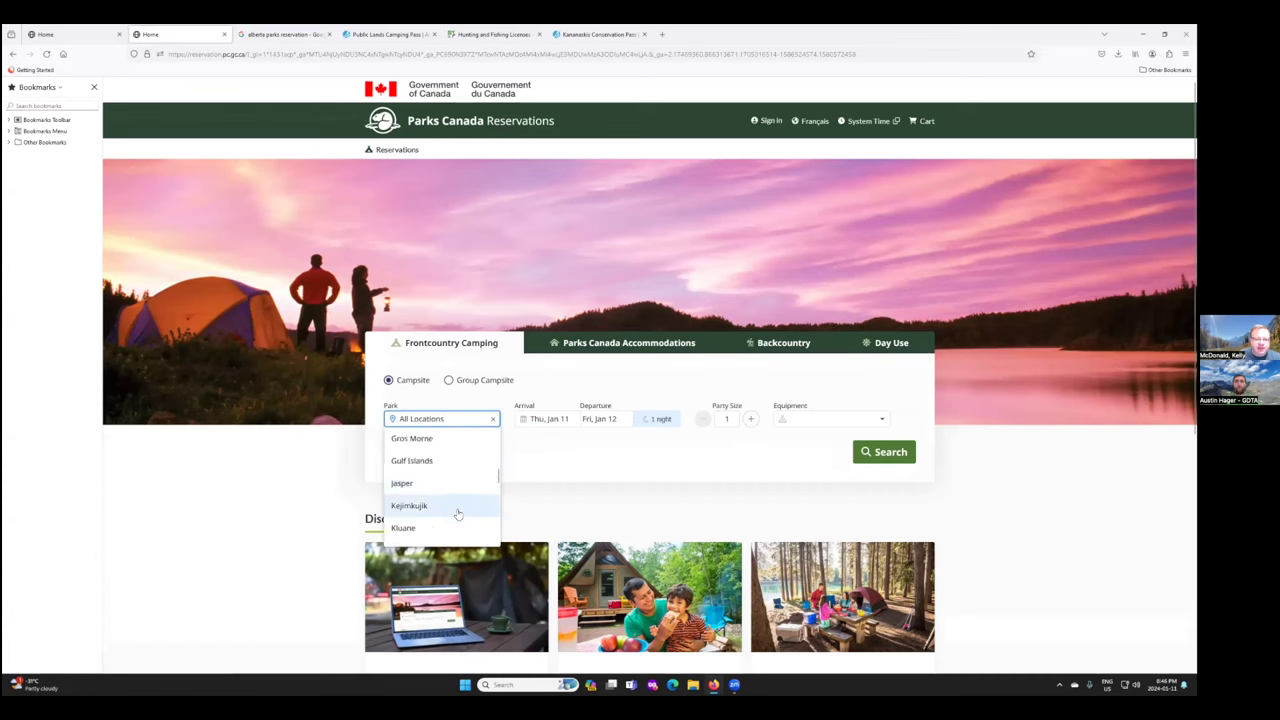
{"action": "left_click", "coordinate": [462, 484]}
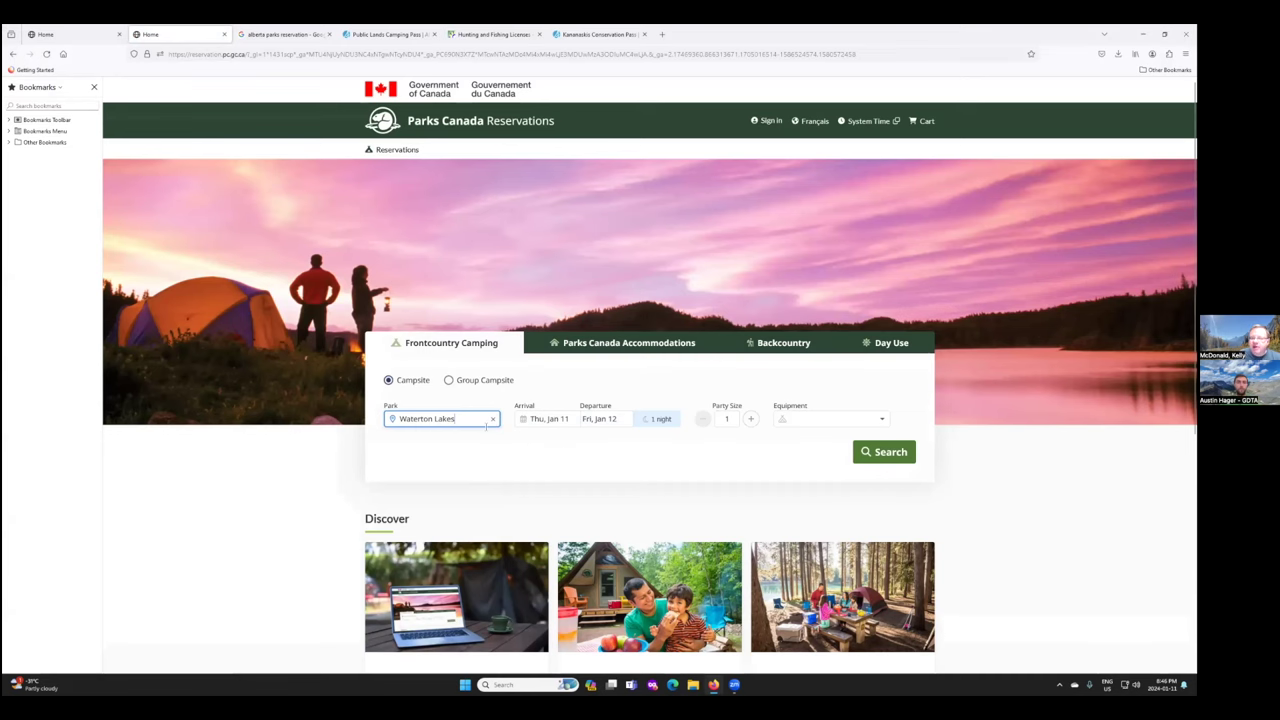
Set the park for the frontcountry campsite search to Jasper.
{"action": "left_click", "coordinate": [474, 419]}
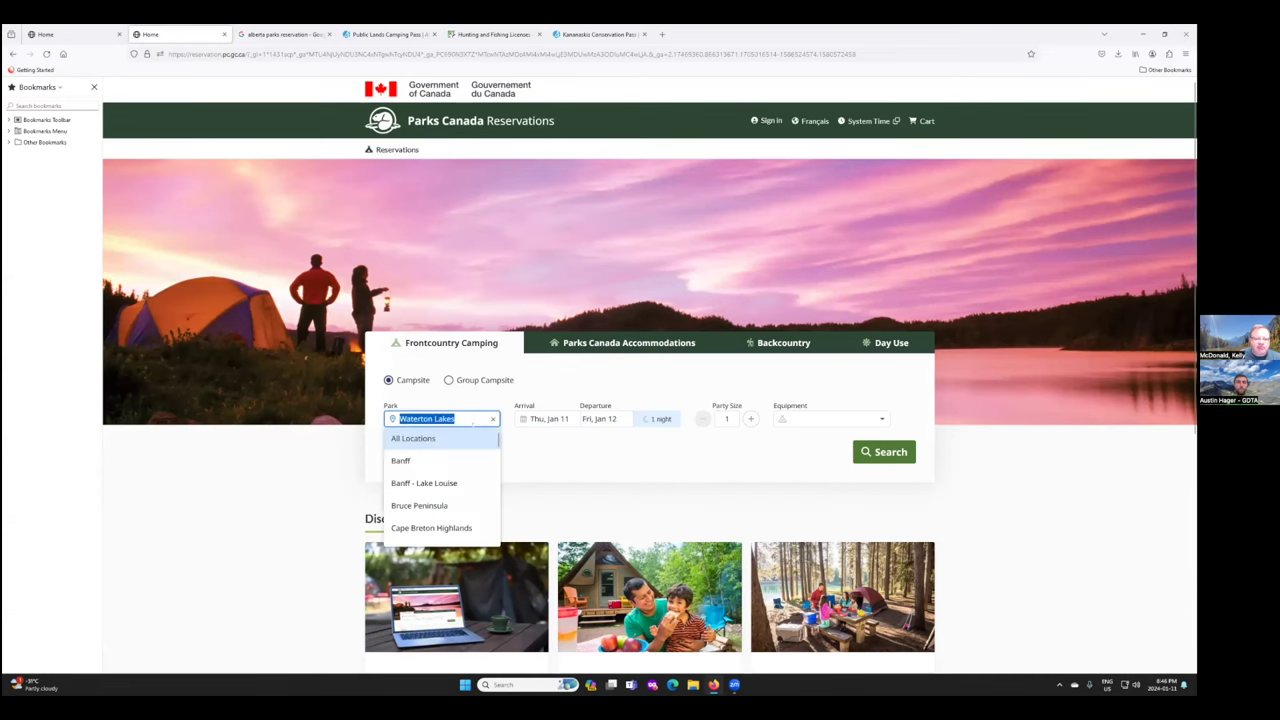
{"action": "scroll", "coordinate": [423, 465], "scroll_direction": "down", "scroll_amount": 5}
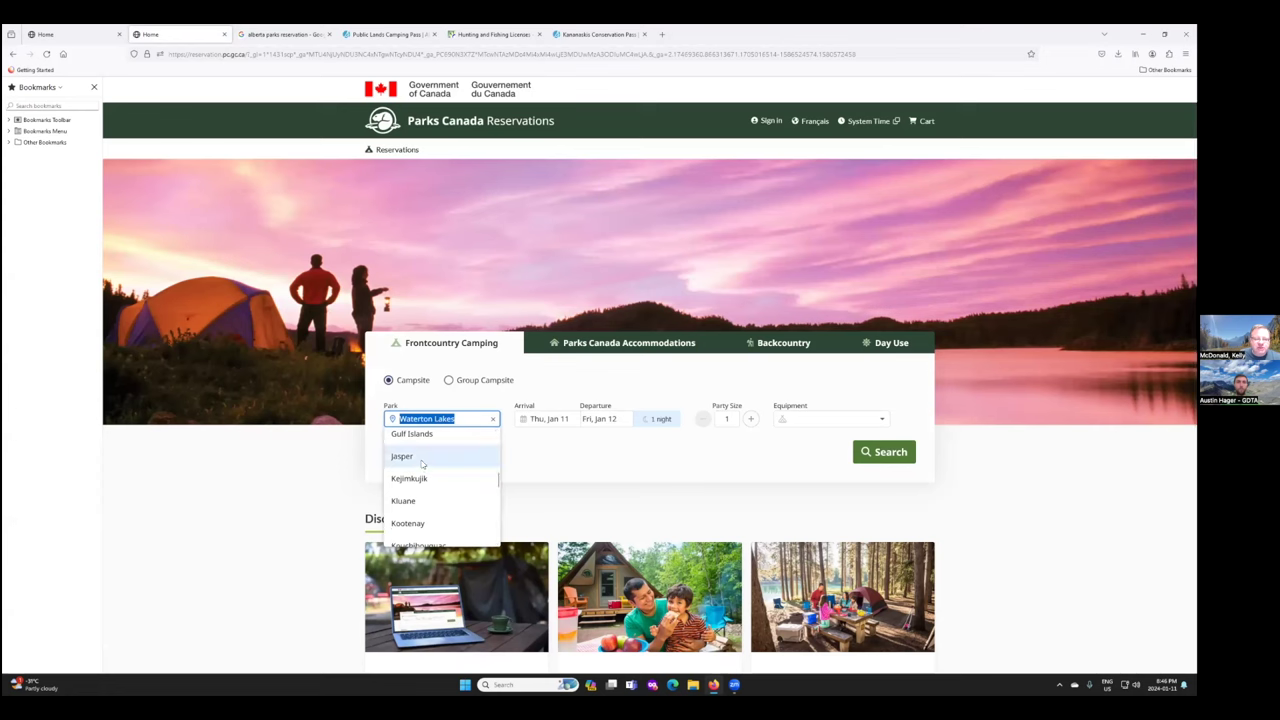
{"action": "left_click", "coordinate": [425, 457]}
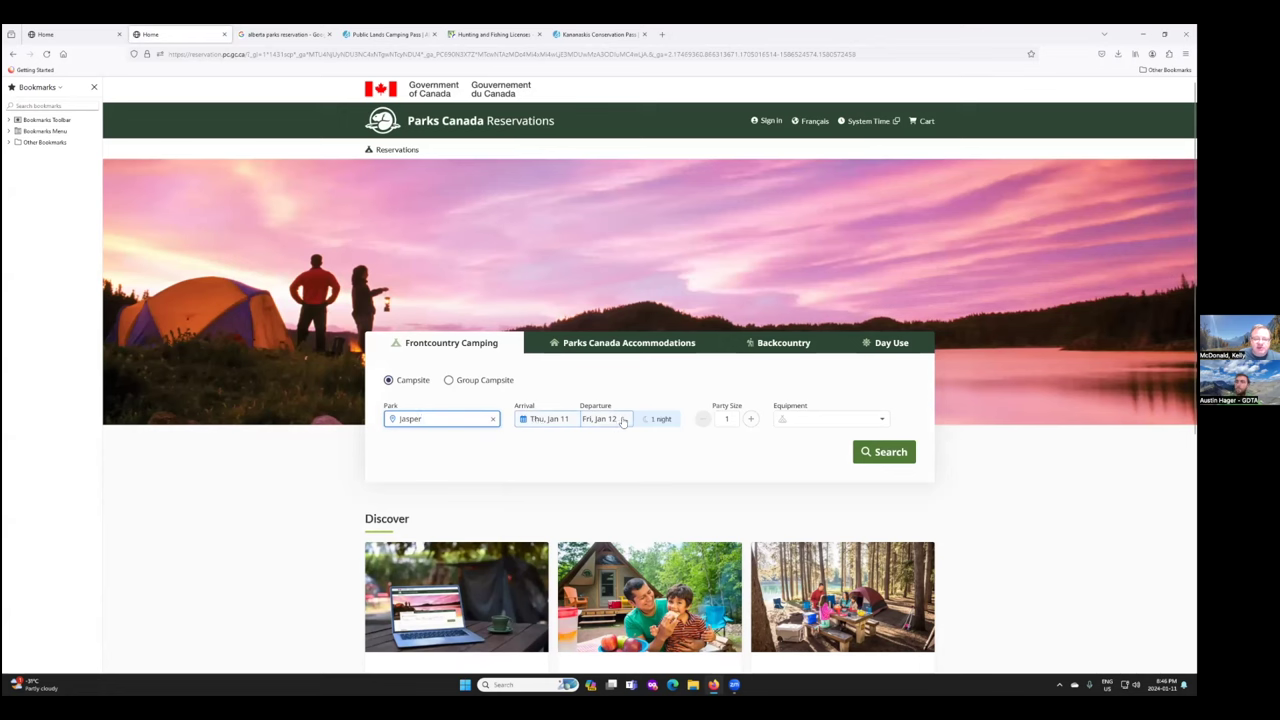
Set the camping equipment to Medium Tent and run the Jasper campsite search.
{"action": "left_click", "coordinate": [822, 419]}
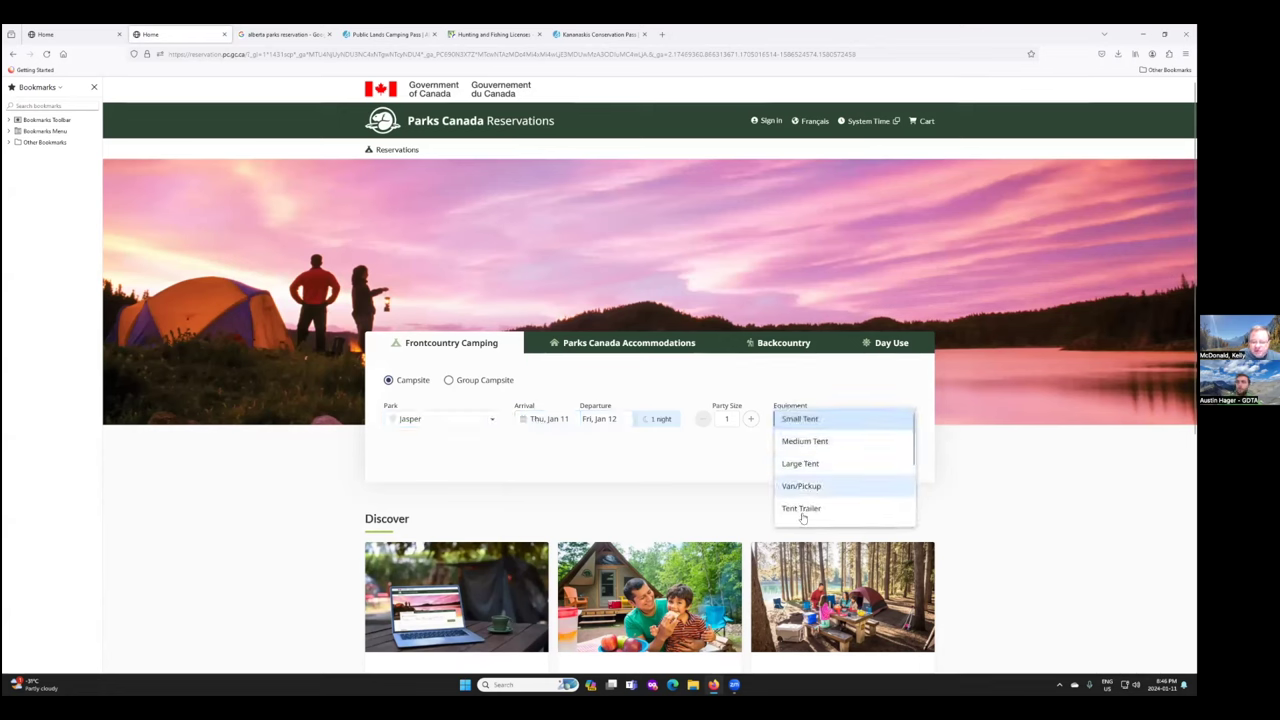
{"action": "left_click", "coordinate": [756, 463]}
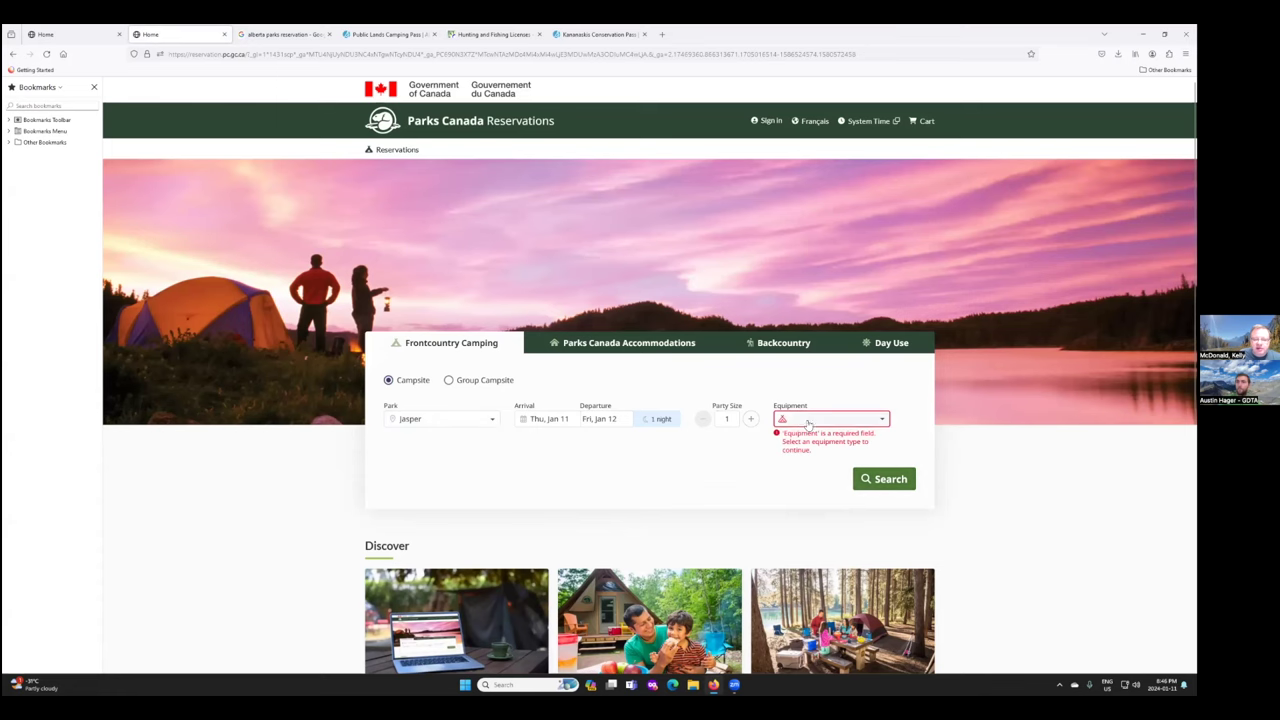
{"action": "left_click", "coordinate": [800, 419]}
{"action": "left_click", "coordinate": [862, 445]}
{"action": "left_click", "coordinate": [873, 459]}
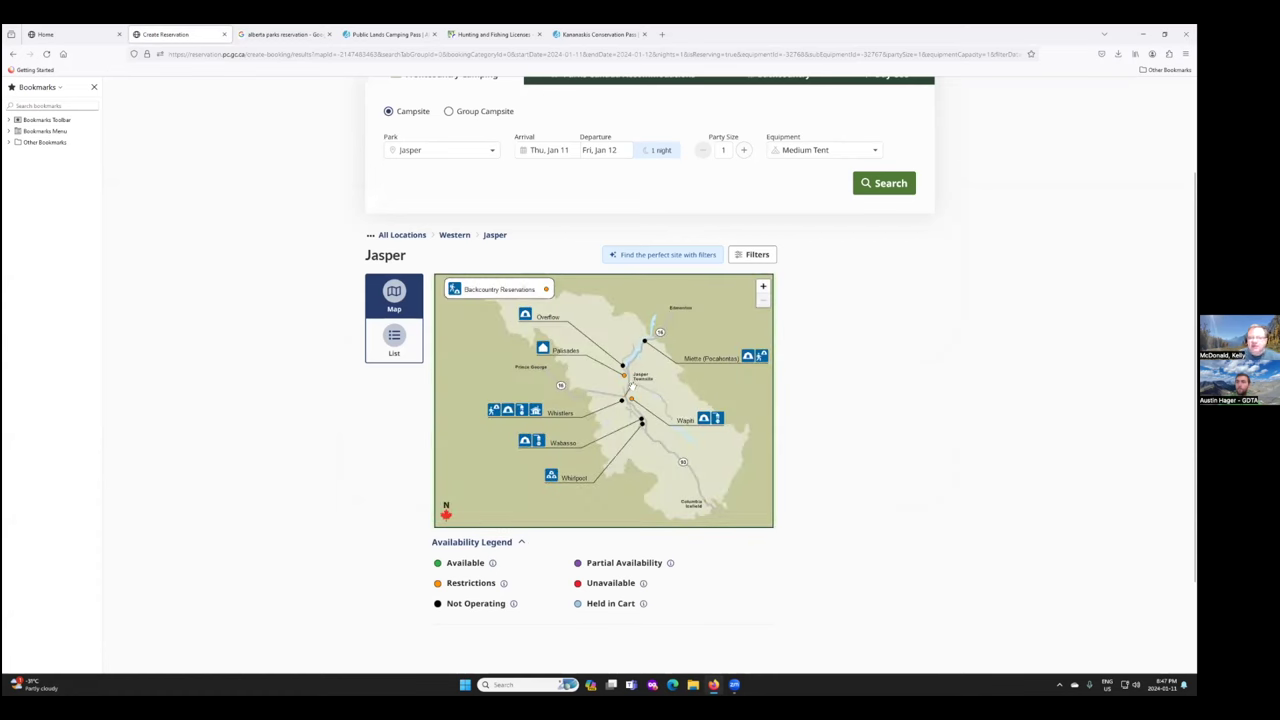
Open the Whistlers campground from the Jasper map and view the campsite map for loops 28 - 30.
{"action": "left_click", "coordinate": [560, 418]}
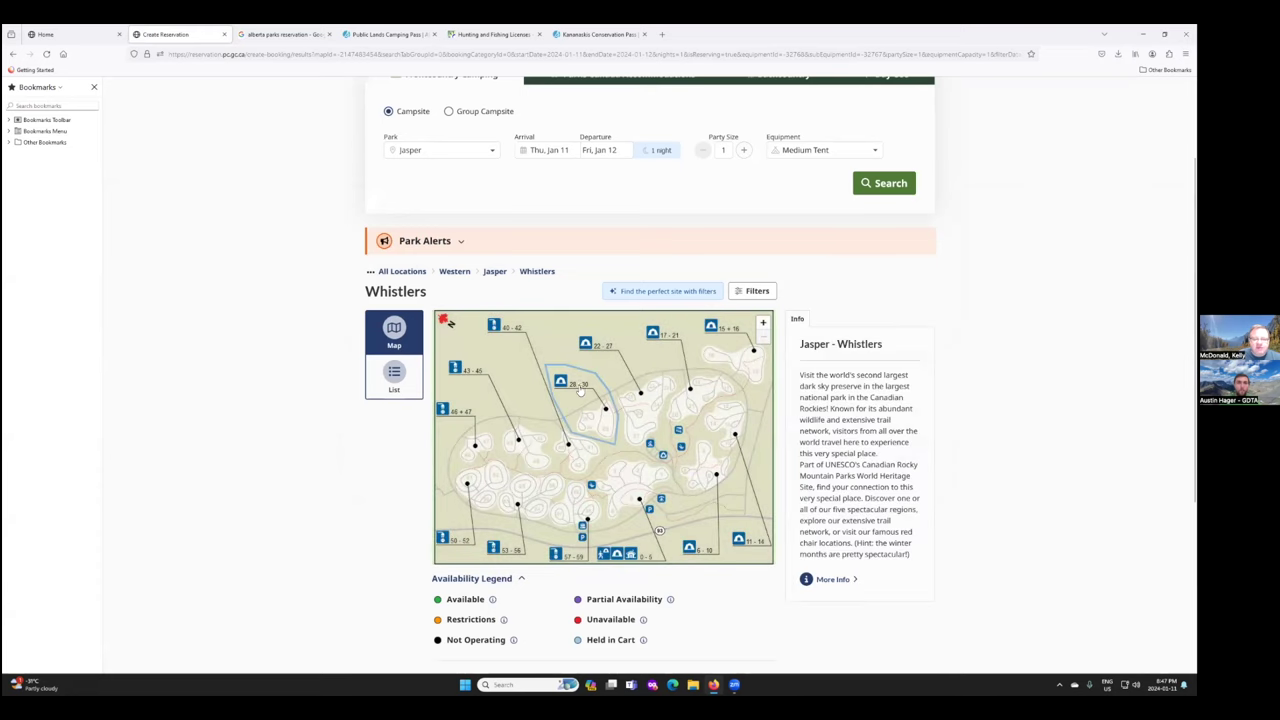
{"action": "left_click", "coordinate": [606, 404]}
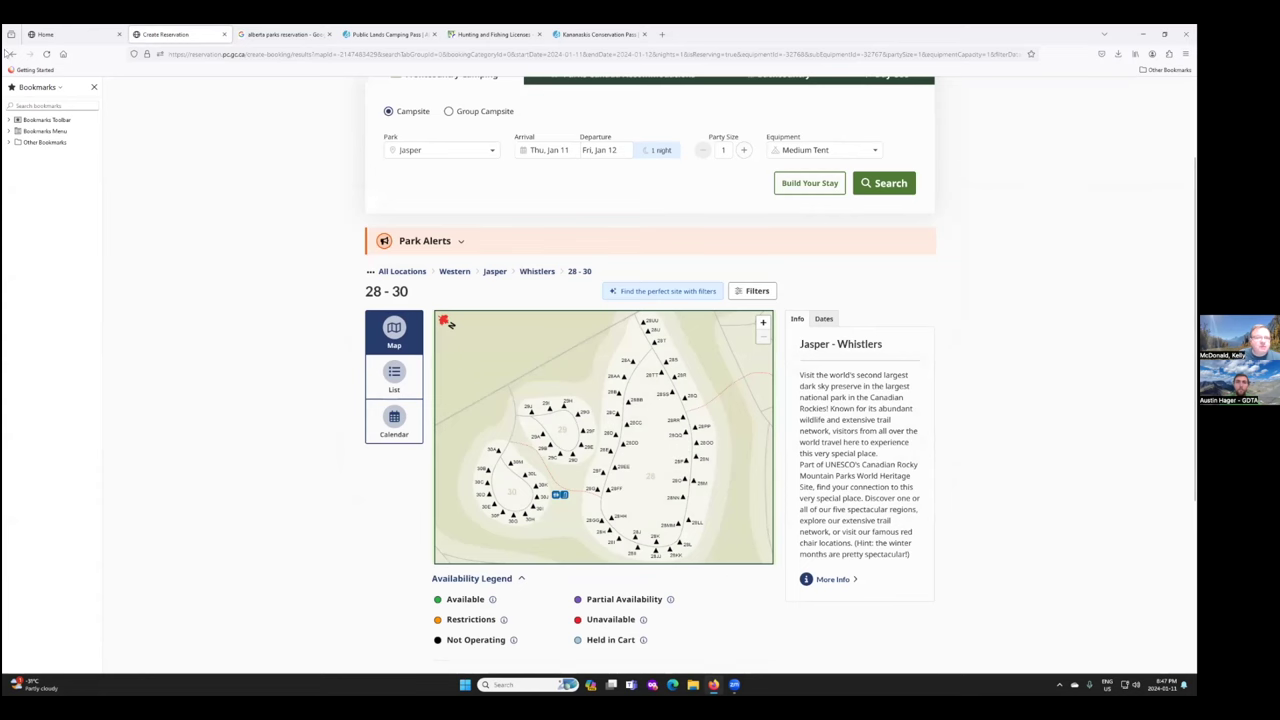
Switch to a Backcountry Zone search with Banff, Kootenay and Yoho Backcountry as the park.
{"action": "scroll", "coordinate": [572, 319], "scroll_direction": "up", "scroll_amount": 2}
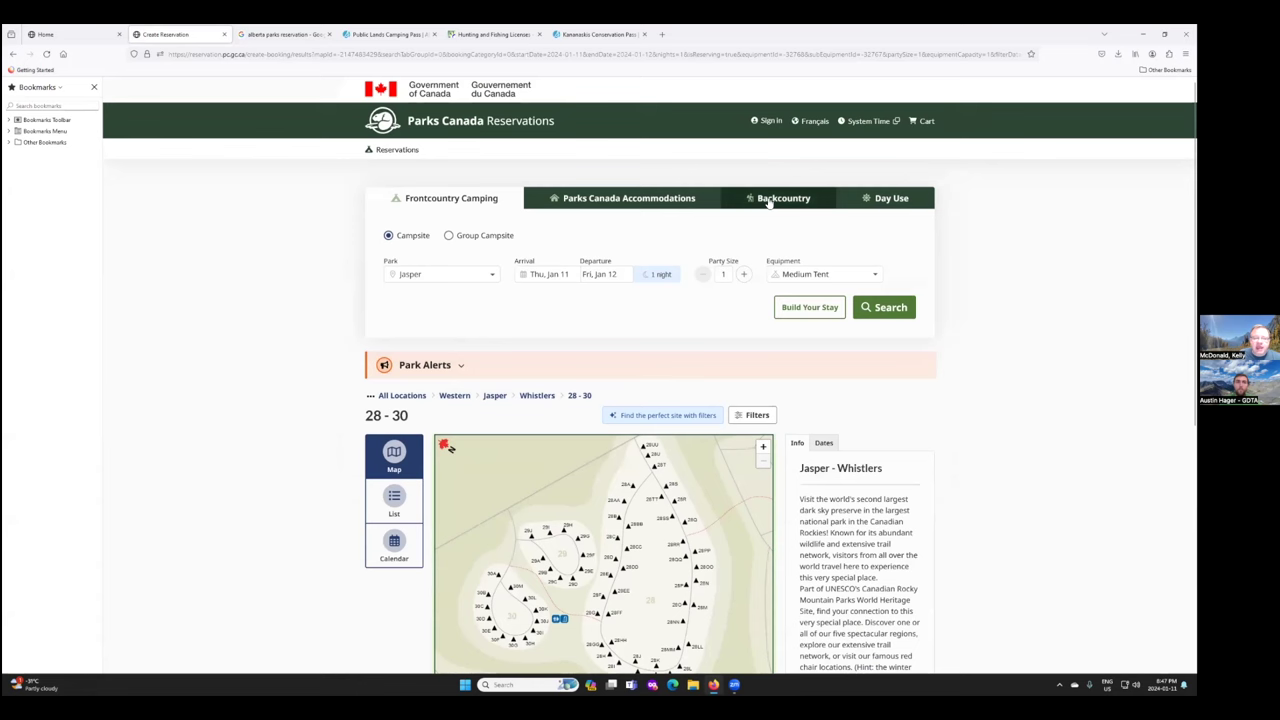
{"action": "left_click", "coordinate": [769, 202]}
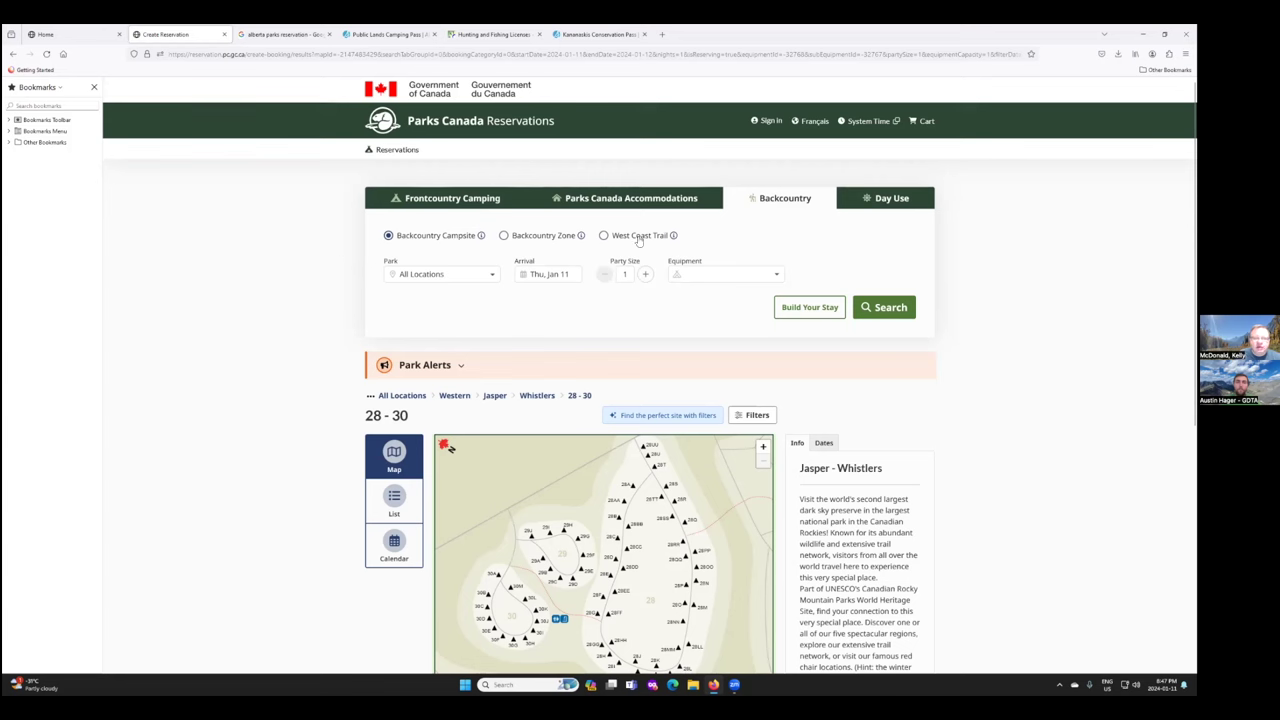
{"action": "left_click", "coordinate": [503, 236]}
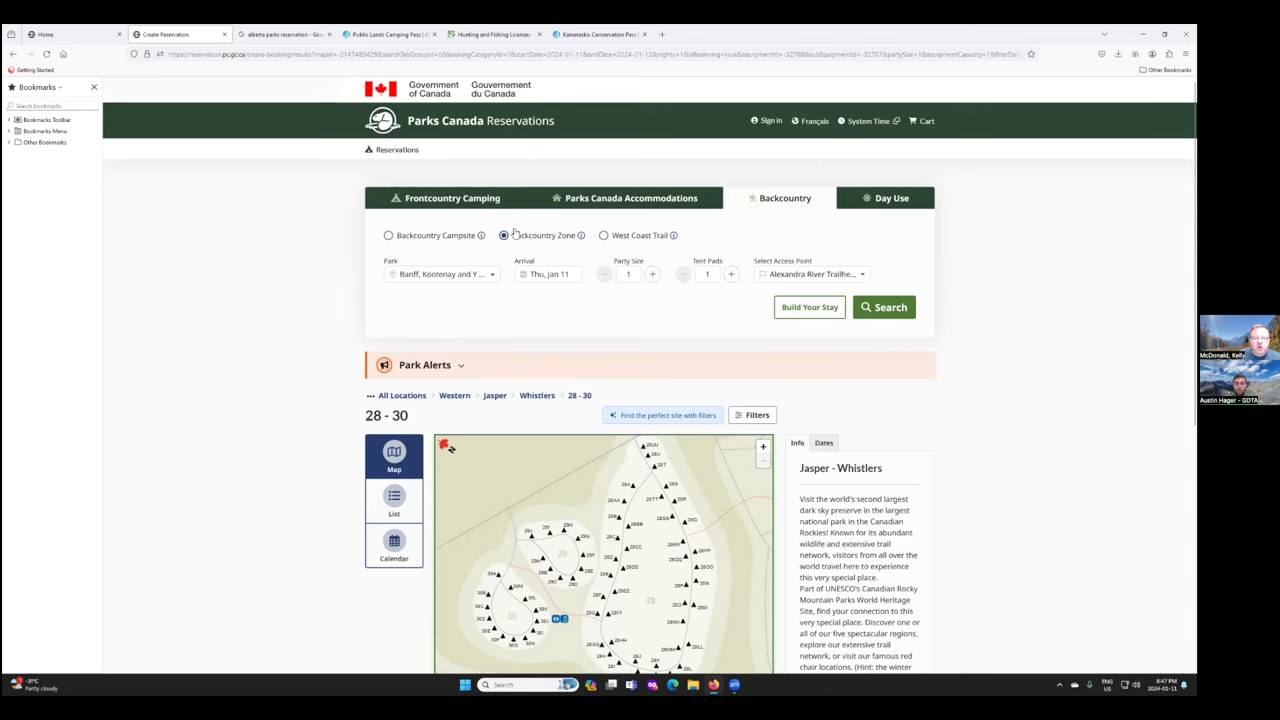
{"action": "left_click", "coordinate": [492, 276]}
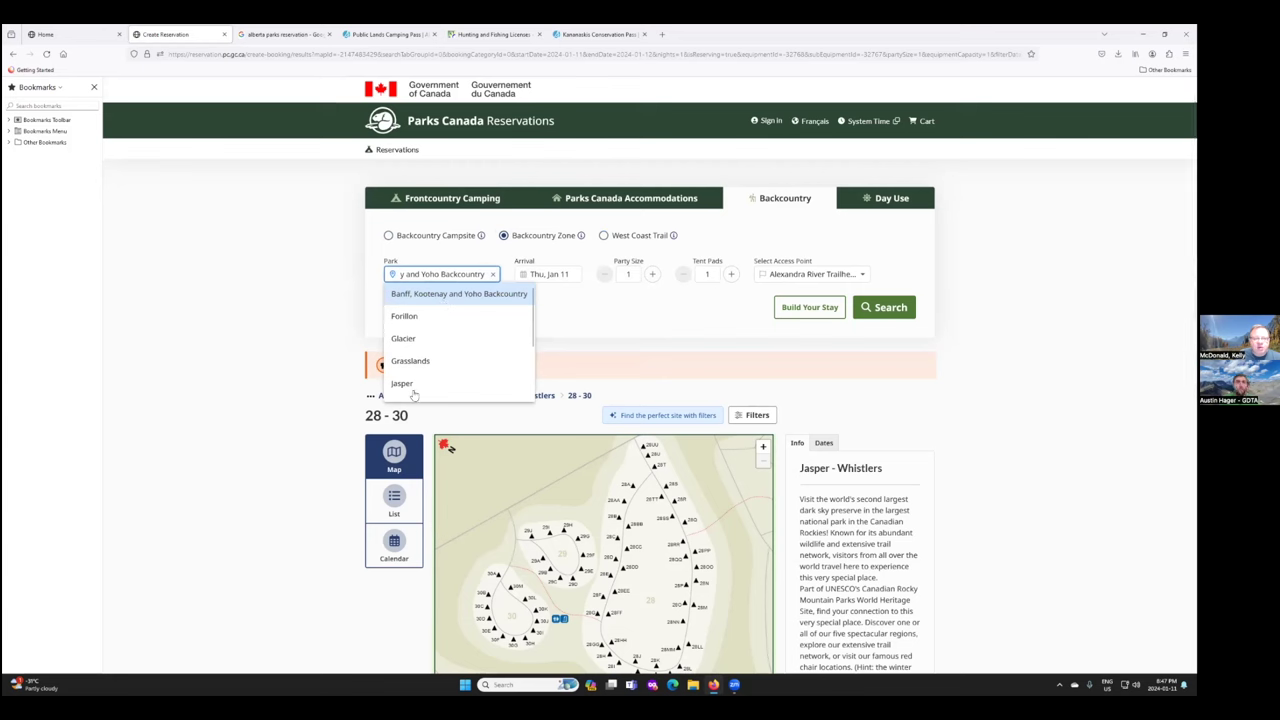
{"action": "left_click", "coordinate": [479, 296]}
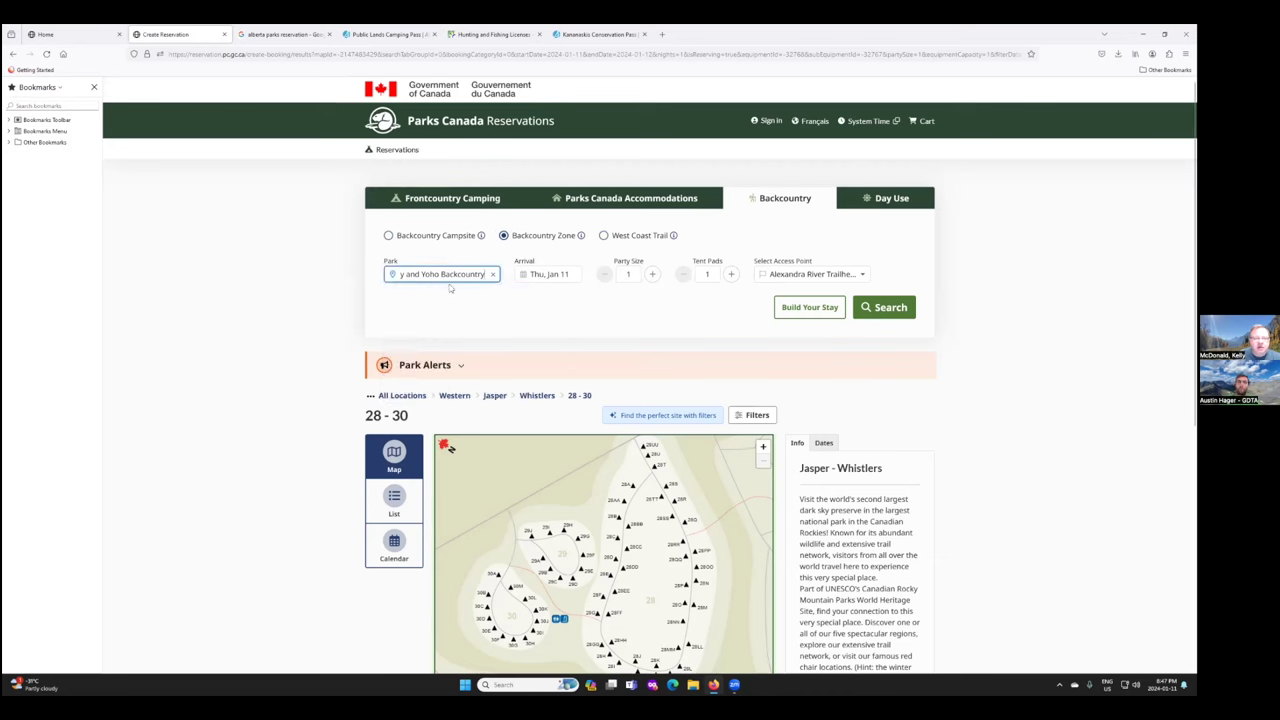
{"action": "key", "text": "Tab"}
{"action": "key", "text": "Tab"}
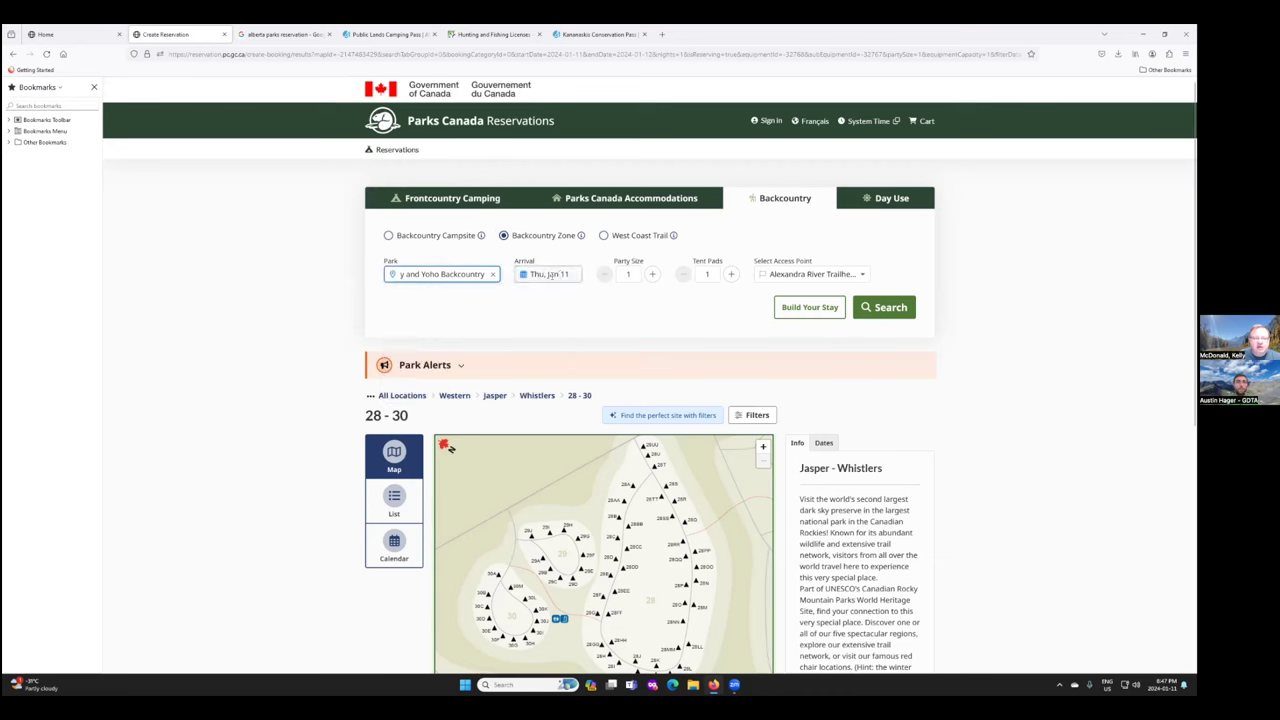
Set the backcountry trip's arrival date to Wednesday, July 31, 2024.
{"action": "left_click", "coordinate": [568, 275]}
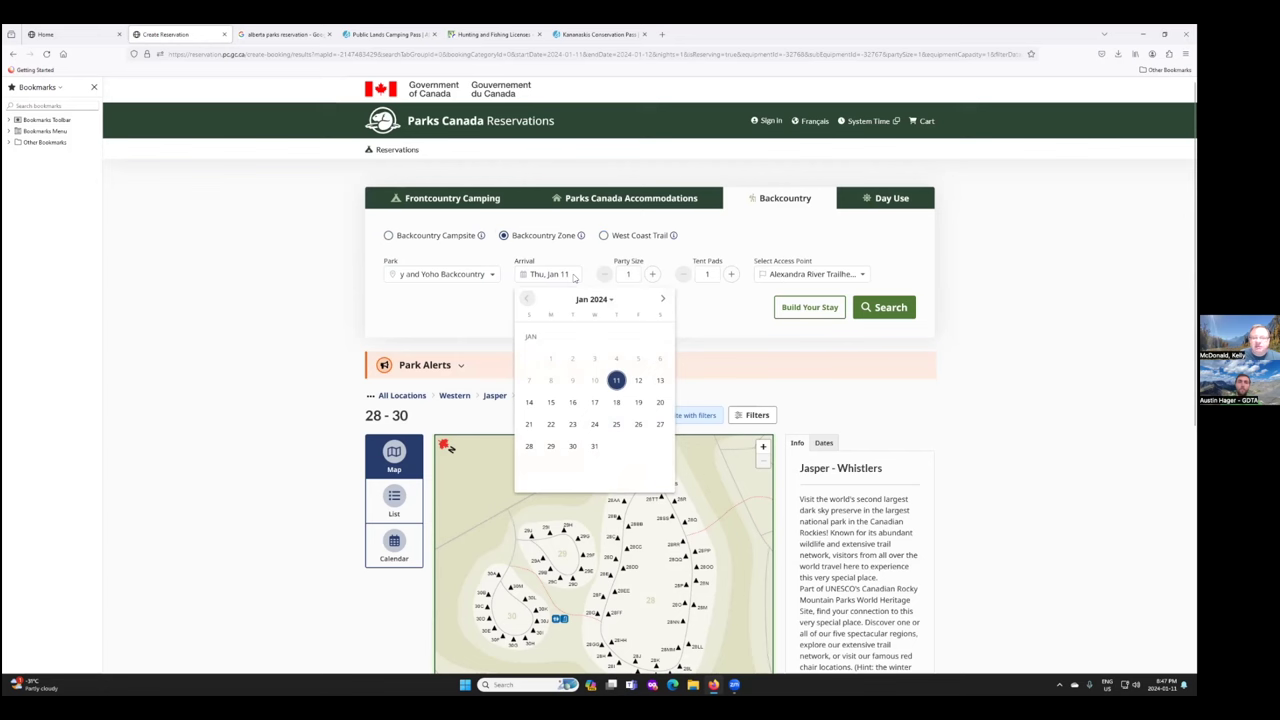
{"action": "left_click", "coordinate": [662, 299]}
{"action": "left_click", "coordinate": [662, 299]}
{"action": "left_click", "coordinate": [662, 299]}
{"action": "left_click", "coordinate": [662, 299]}
{"action": "left_click", "coordinate": [662, 299]}
{"action": "left_click", "coordinate": [662, 299]}
{"action": "left_click", "coordinate": [593, 446]}
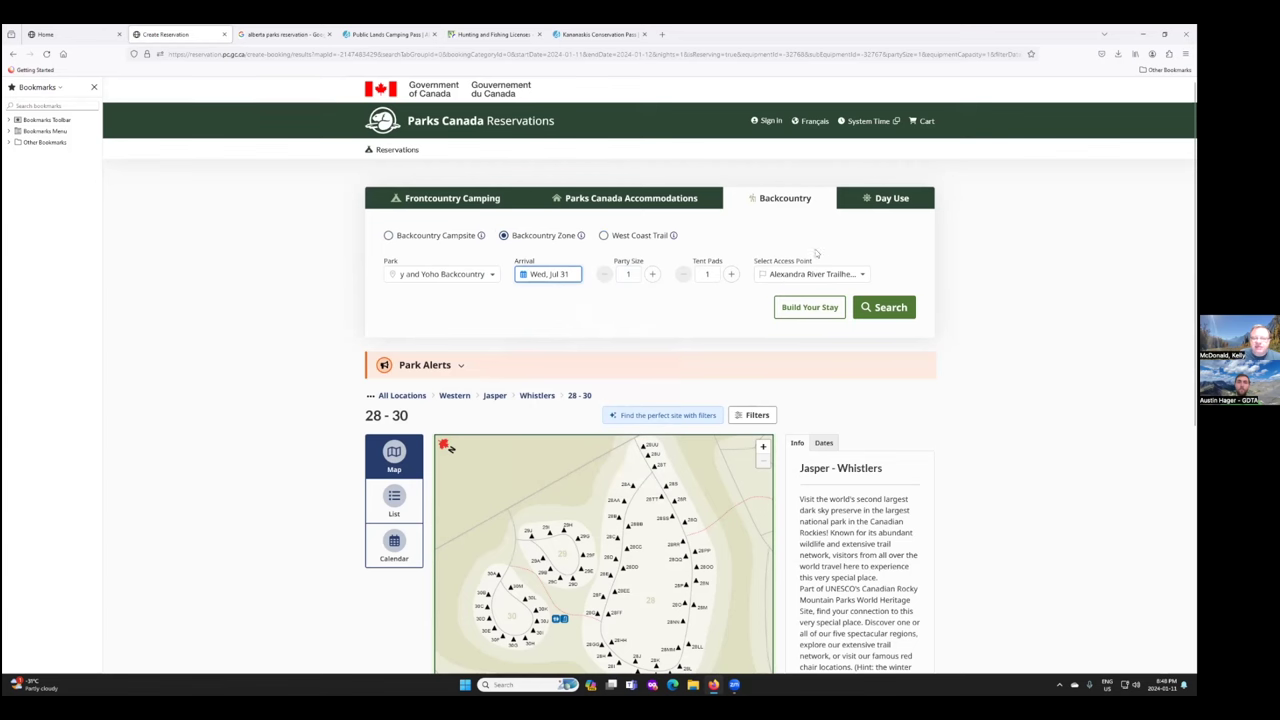
Choose Palliser Pass Access Point as the access point for the backcountry zone trip.
{"action": "left_click", "coordinate": [864, 275]}
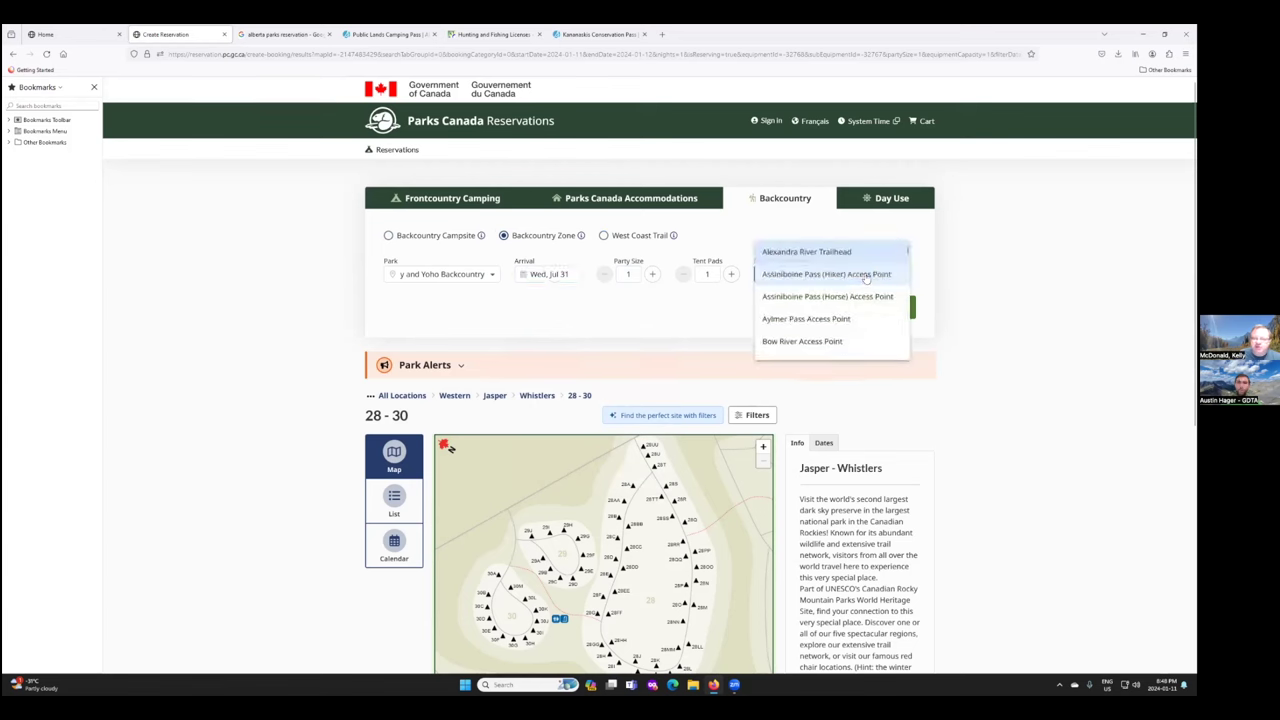
{"action": "mouse_move", "coordinate": [907, 252]}
{"action": "left_mouse_down"}
{"action": "mouse_move", "coordinate": [907, 332]}
{"action": "mouse_move", "coordinate": [907, 313]}
{"action": "left_mouse_up"}
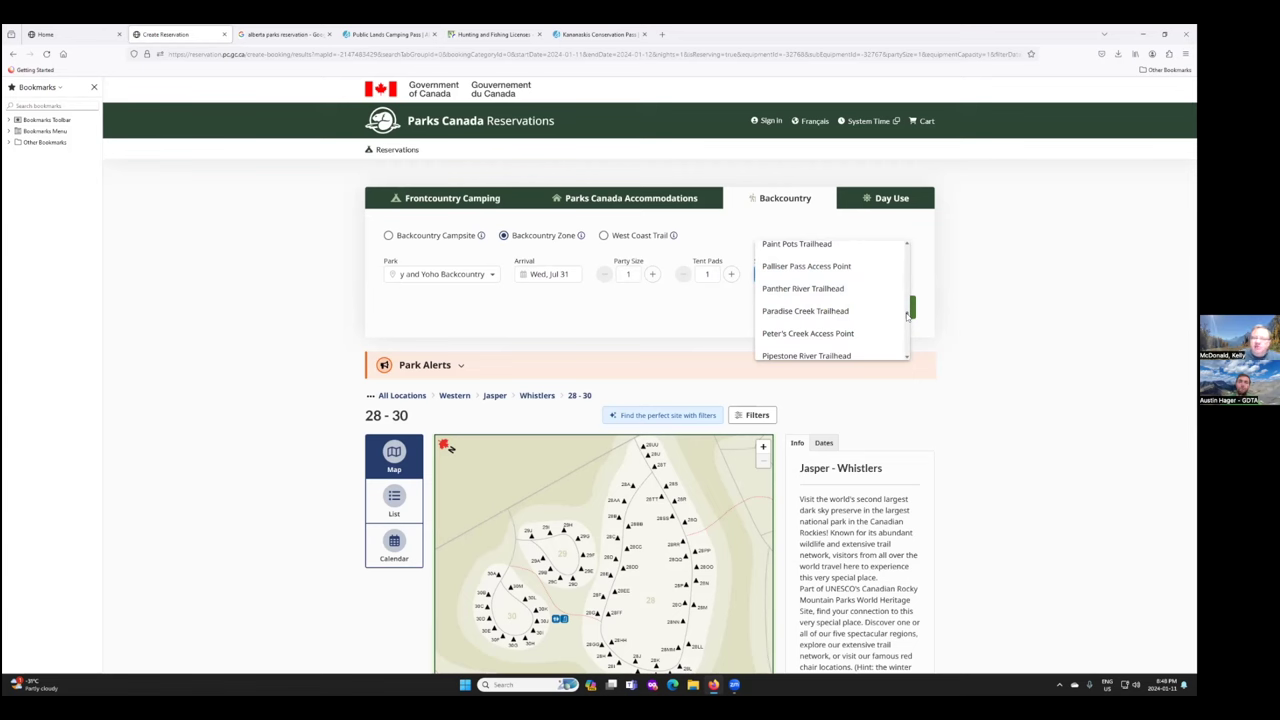
{"action": "scroll", "coordinate": [907, 314], "scroll_direction": "up", "scroll_amount": 1}
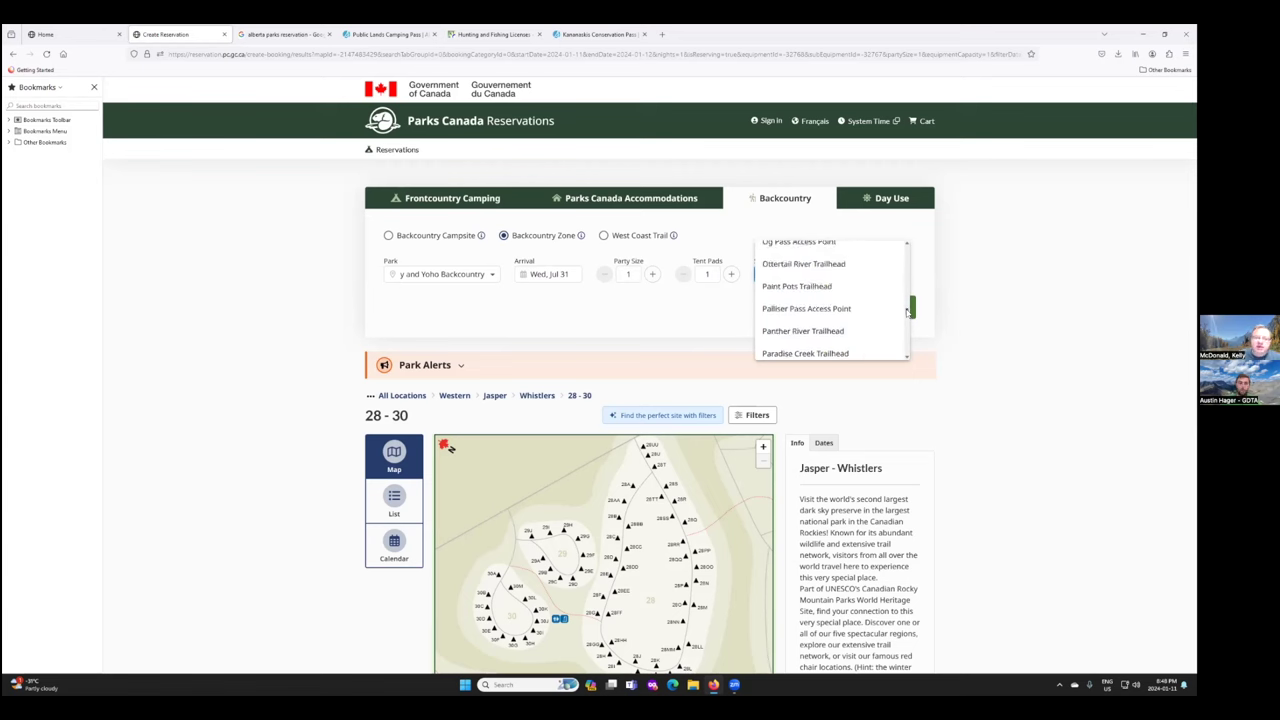
{"action": "left_click_drag", "start_coordinate": [907, 313], "coordinate": [906, 324]}
{"action": "scroll", "coordinate": [827, 318], "scroll_direction": "up", "scroll_amount": 10}
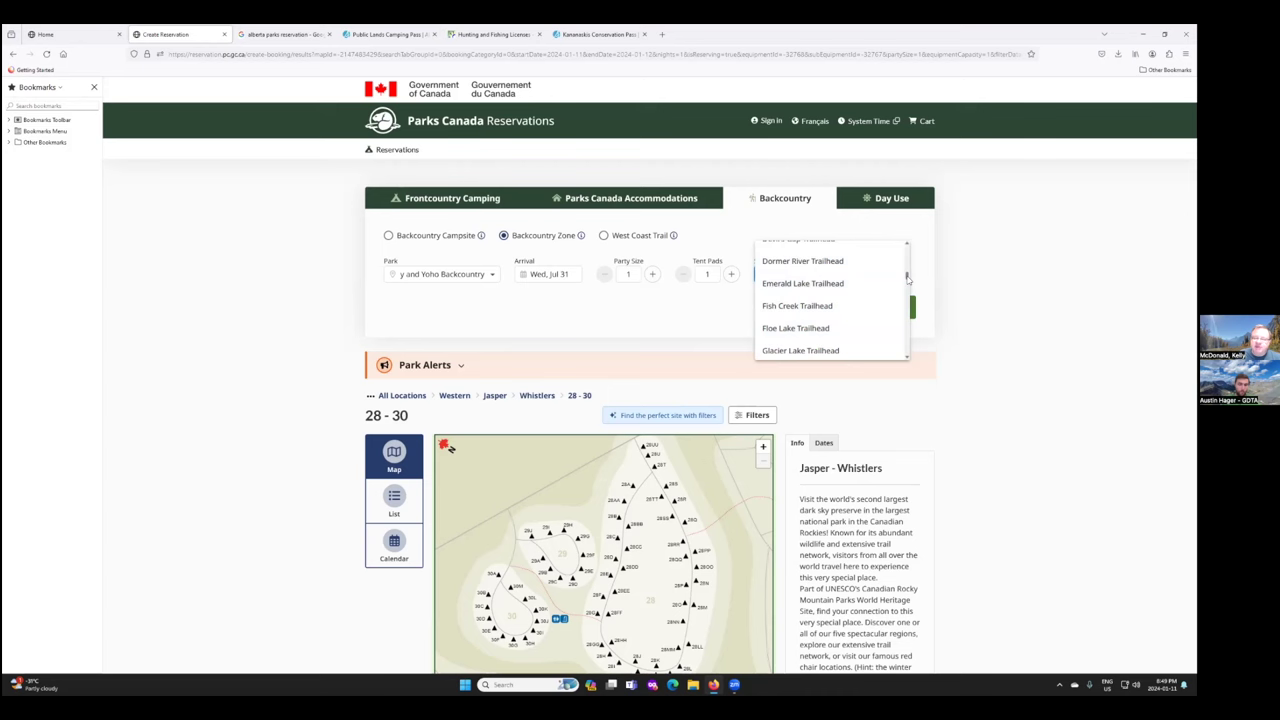
{"action": "left_click_drag", "start_coordinate": [907, 278], "coordinate": [907, 284]}
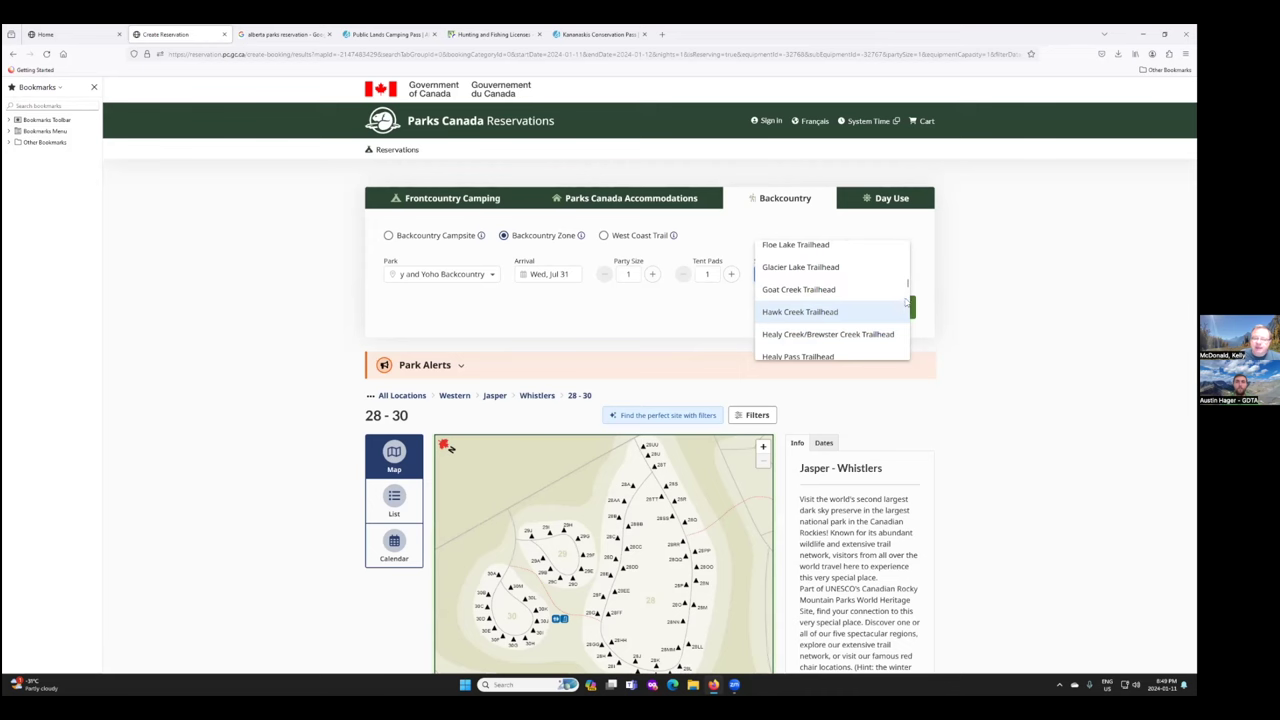
{"action": "mouse_move", "coordinate": [906, 287]}
{"action": "left_mouse_down"}
{"action": "mouse_move", "coordinate": [905, 348]}
{"action": "mouse_move", "coordinate": [858, 325]}
{"action": "left_mouse_up"}
{"action": "scroll", "coordinate": [858, 325], "scroll_direction": "up", "scroll_amount": 2}
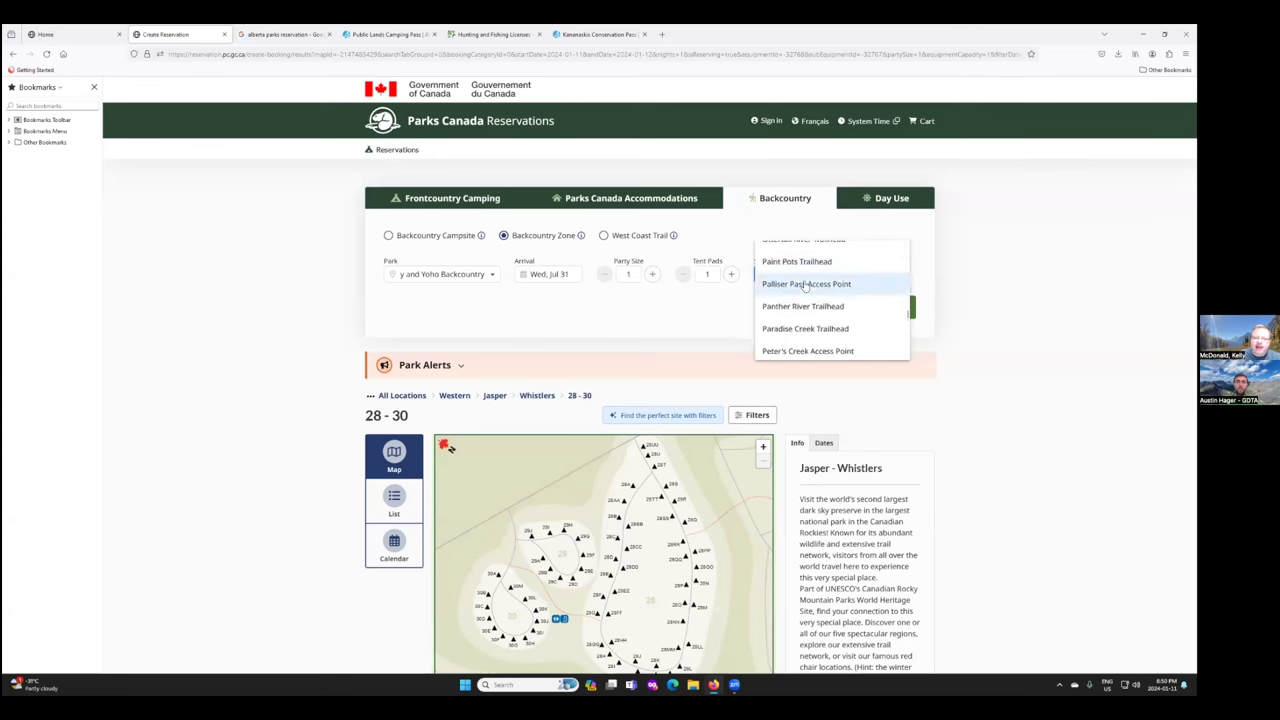
{"action": "left_click", "coordinate": [806, 283]}
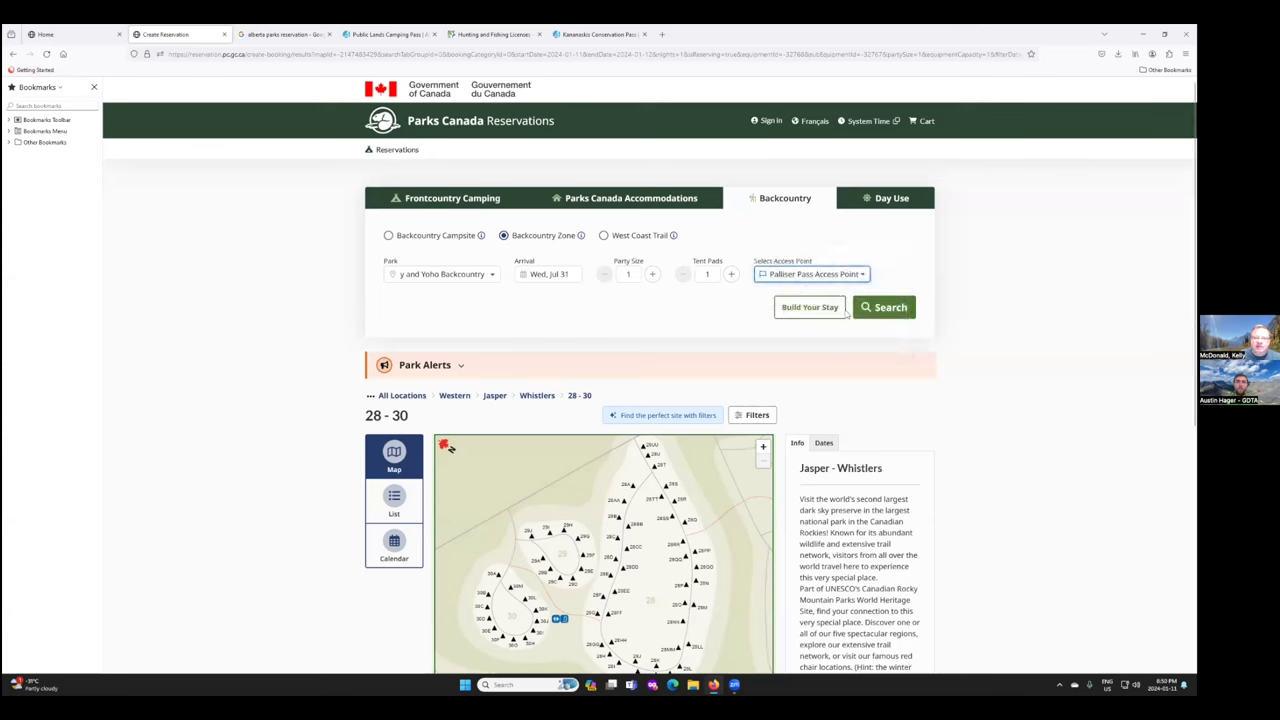
Switch the trip to Build Your Stay and run the Banff, Kootenay and Yoho Backcountry search.
{"action": "left_click", "coordinate": [826, 308]}
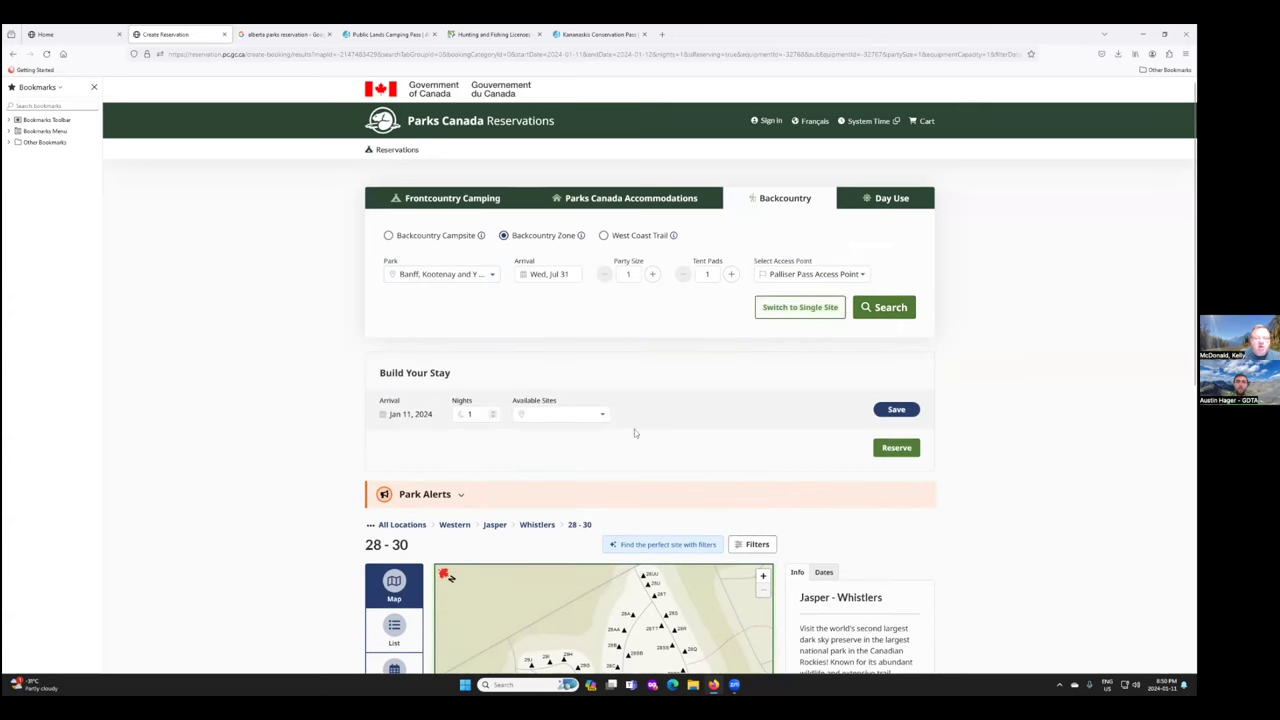
{"action": "left_click", "coordinate": [604, 414]}
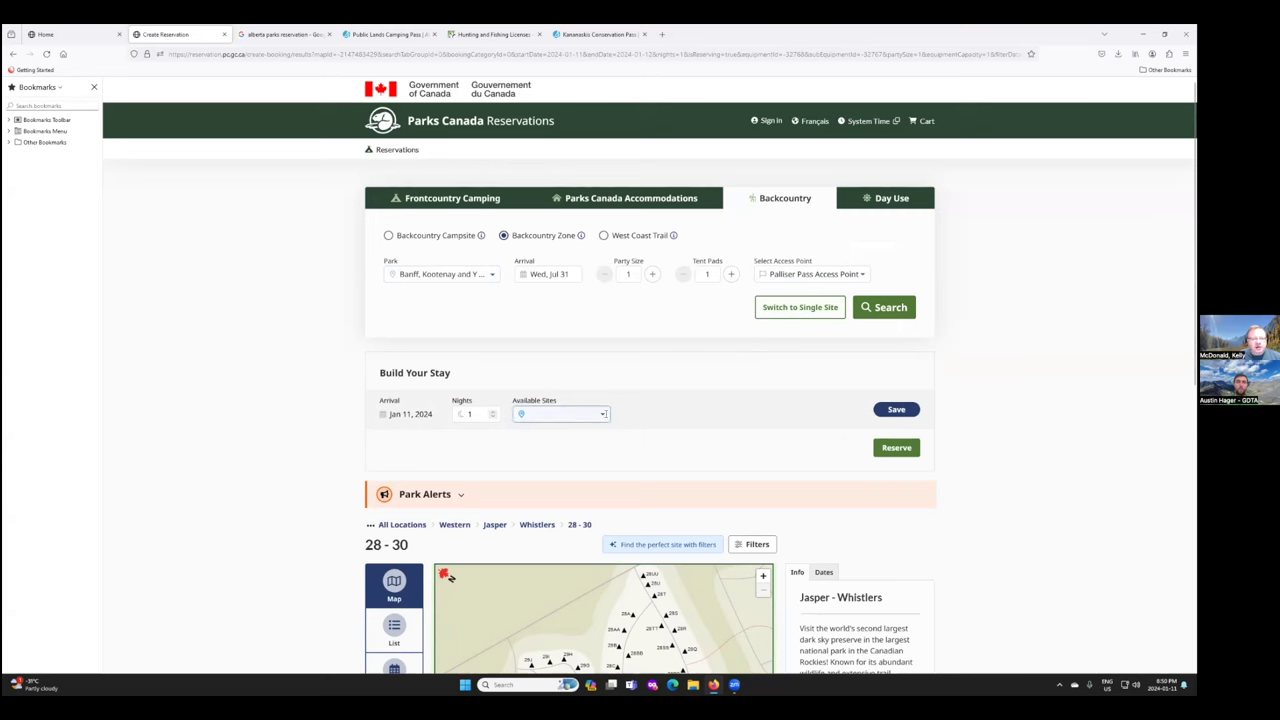
{"action": "left_click", "coordinate": [603, 414]}
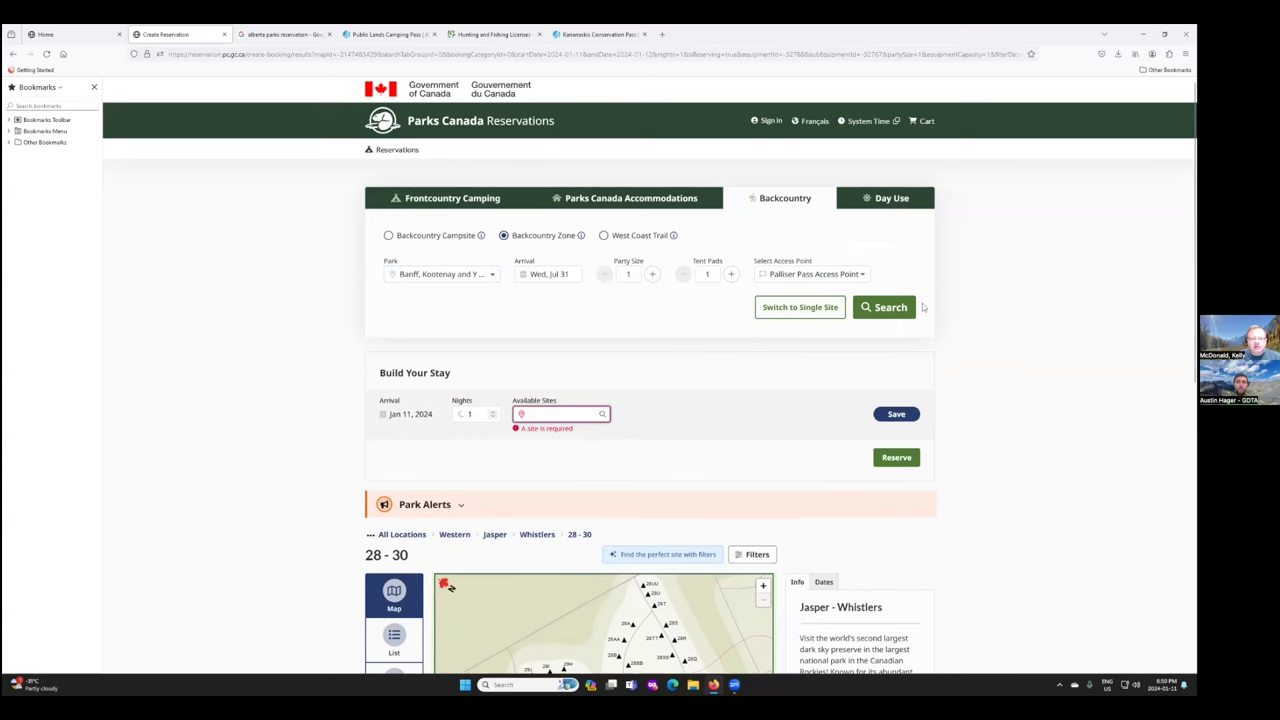
{"action": "left_click", "coordinate": [886, 309]}
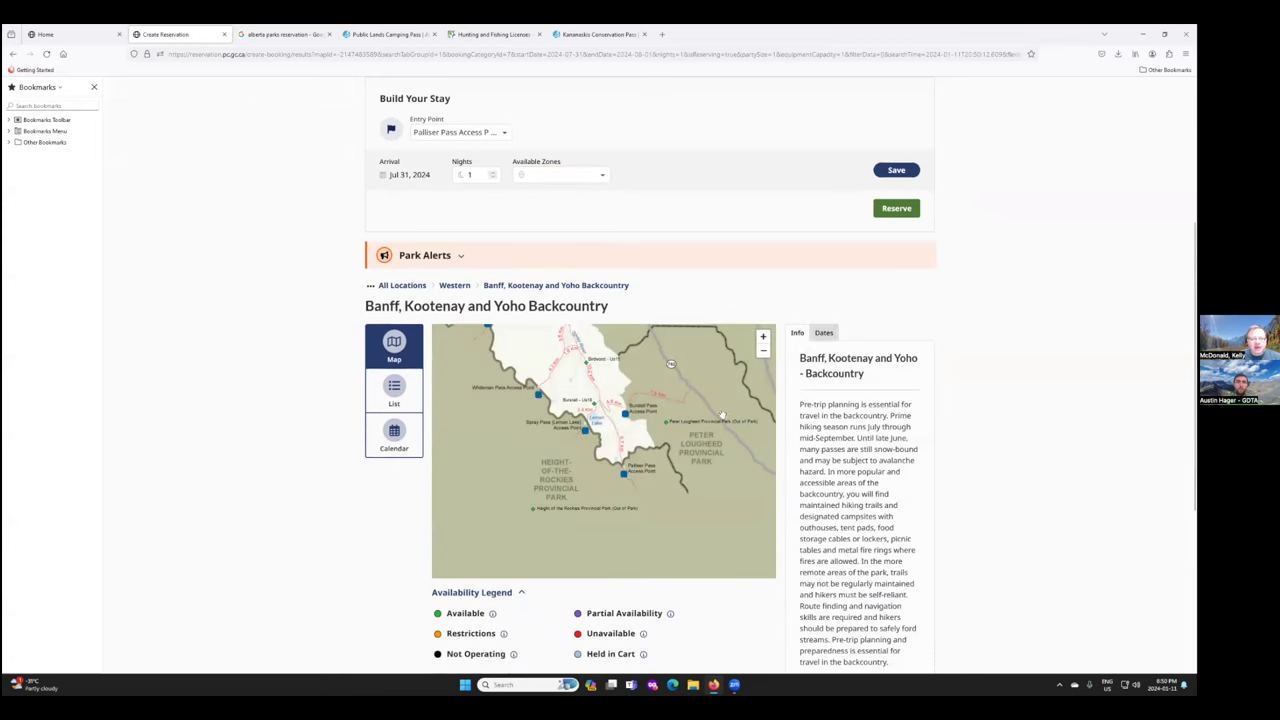
Open the Burstall - Us18 zone's details from the map and try to add the zone to the stay.
{"action": "mouse_move", "coordinate": [624, 478]}
{"action": "left_click", "coordinate": [594, 408]}
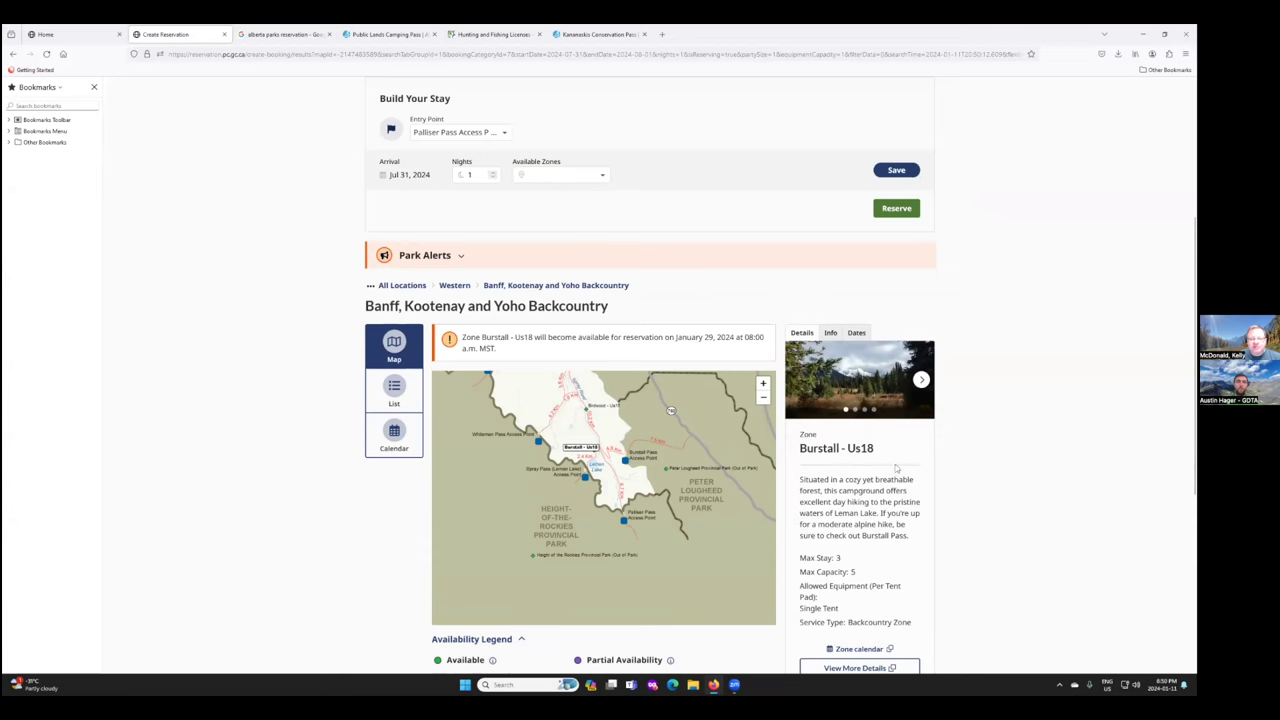
{"action": "scroll", "coordinate": [922, 486], "scroll_direction": "down", "scroll_amount": 2}
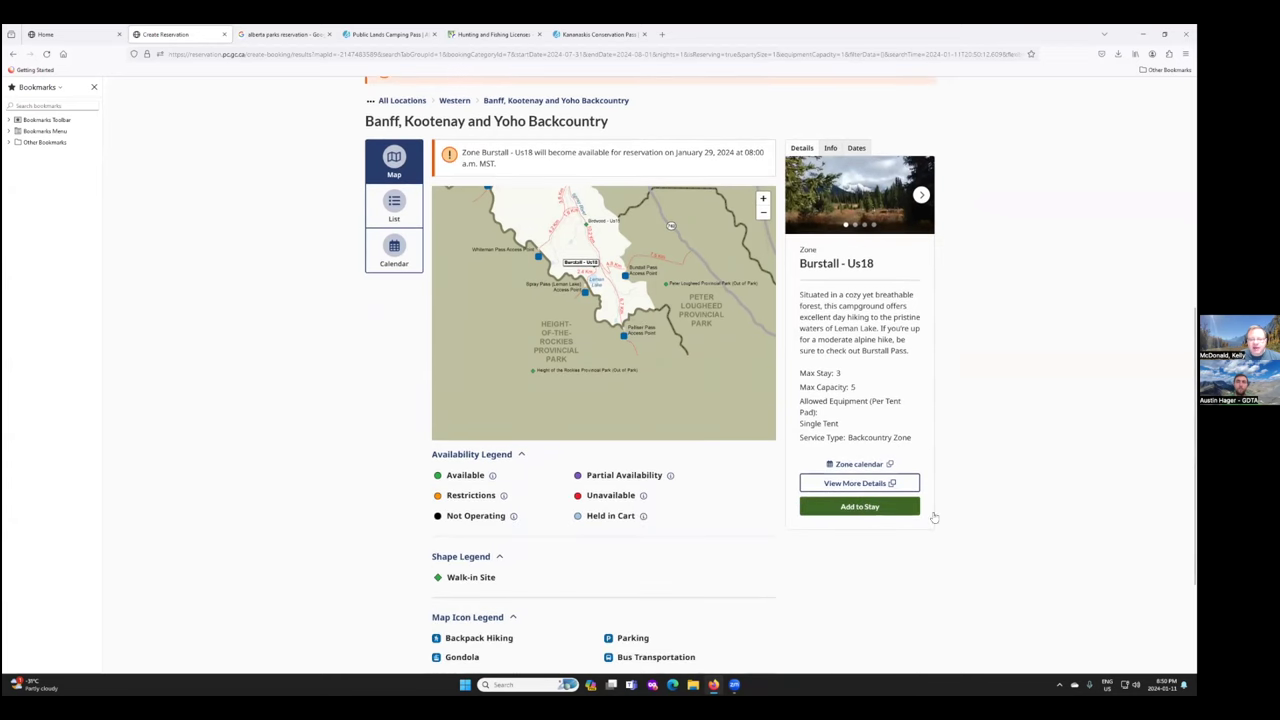
{"action": "left_click", "coordinate": [912, 507]}
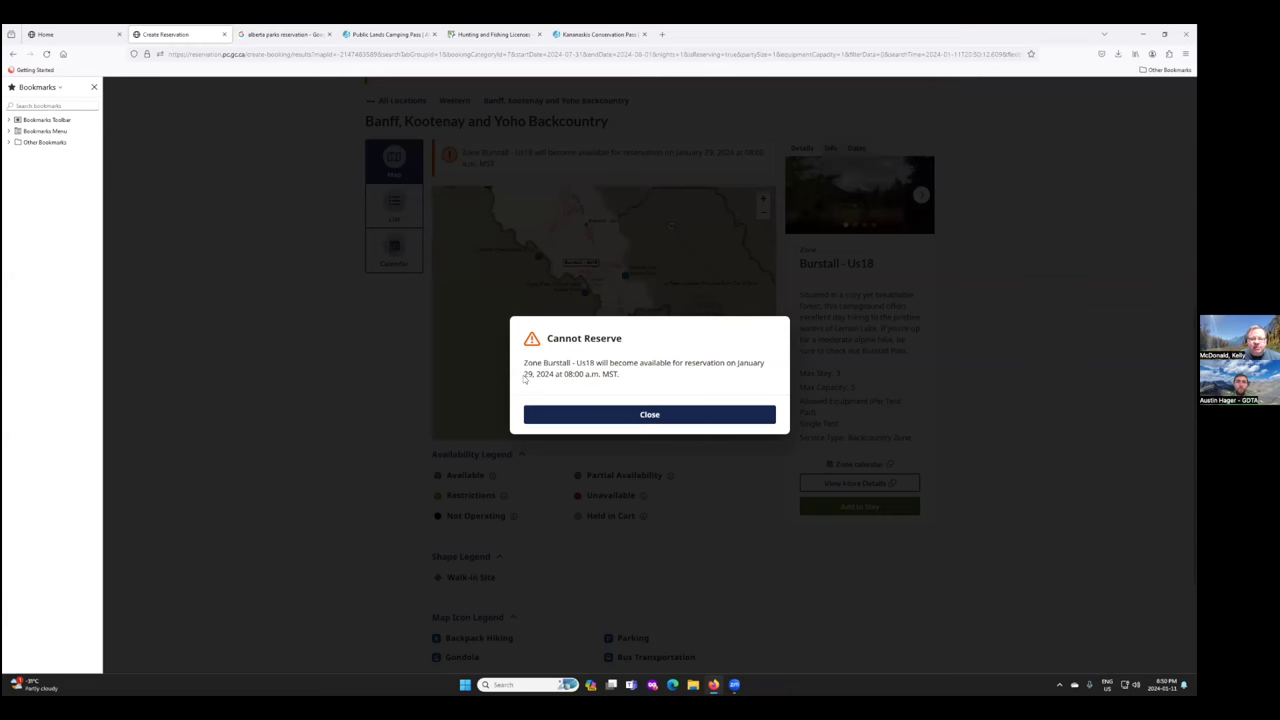
{"action": "left_click", "coordinate": [617, 415]}
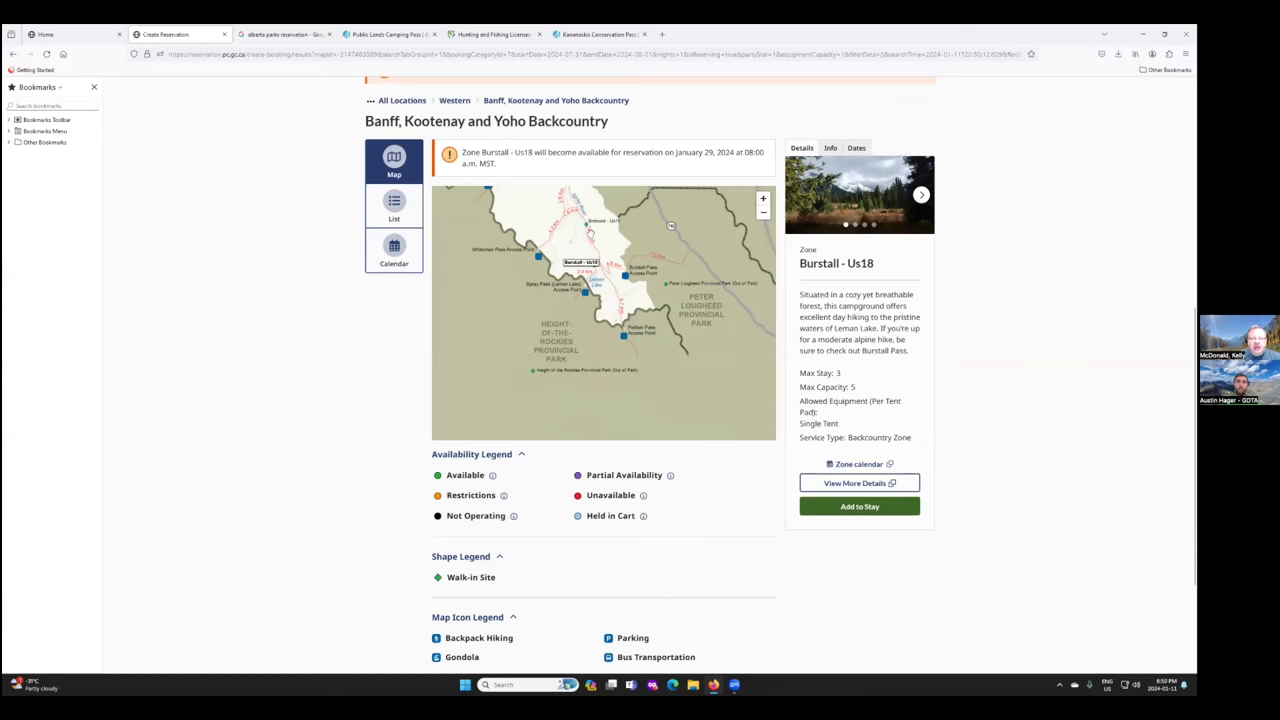
Examine backcountry zones and trailheads along the Alberta–British Columbia boundary, from Burstall past Mount Assiniboine and Howard Douglas Lake to the Marble Canyon area.
{"action": "left_click_drag", "start_coordinate": [671, 226], "coordinate": [674, 351]}
{"action": "mouse_move", "coordinate": [592, 355]}
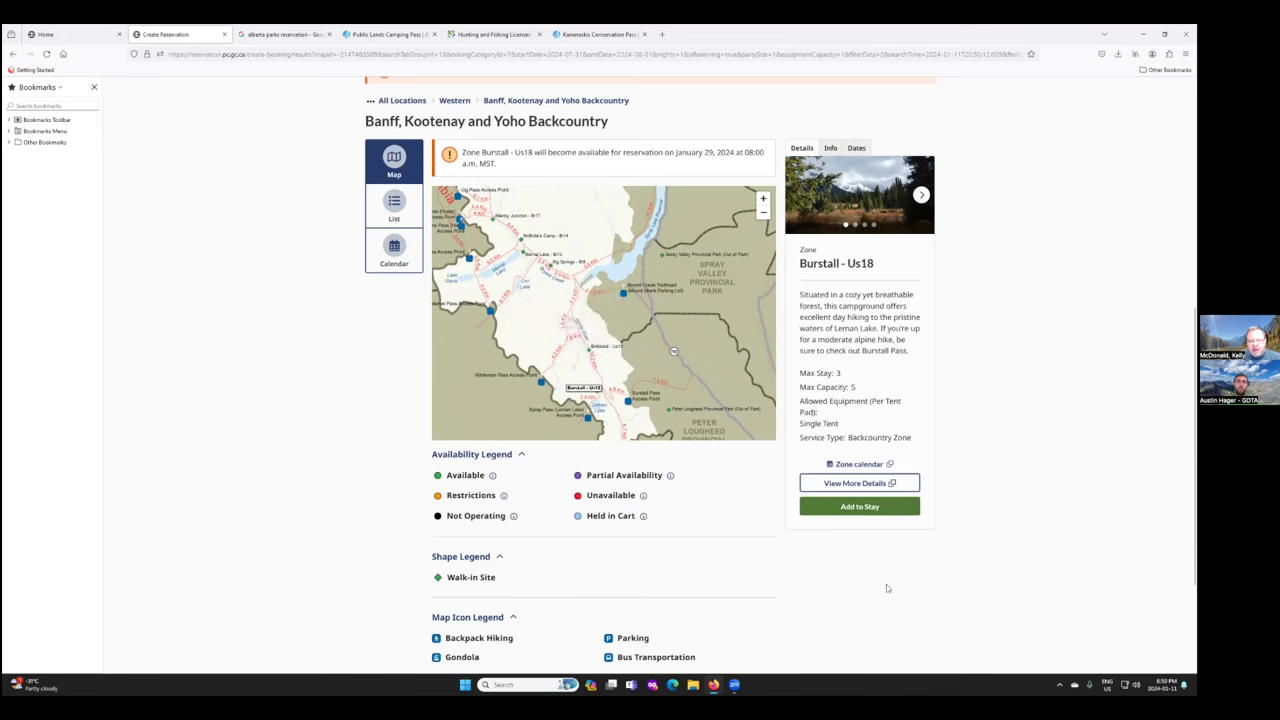
{"action": "left_click_drag", "start_coordinate": [576, 357], "coordinate": [634, 421]}
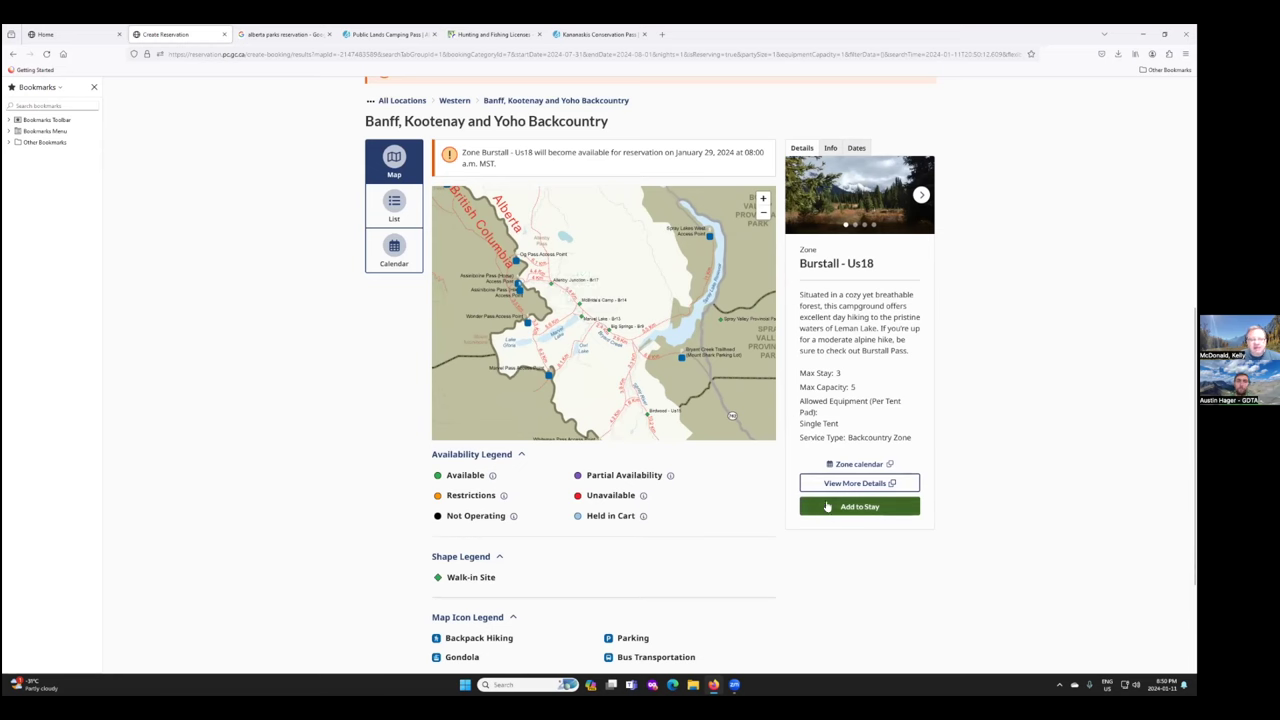
{"action": "left_click_drag", "start_coordinate": [677, 381], "coordinate": [683, 384]}
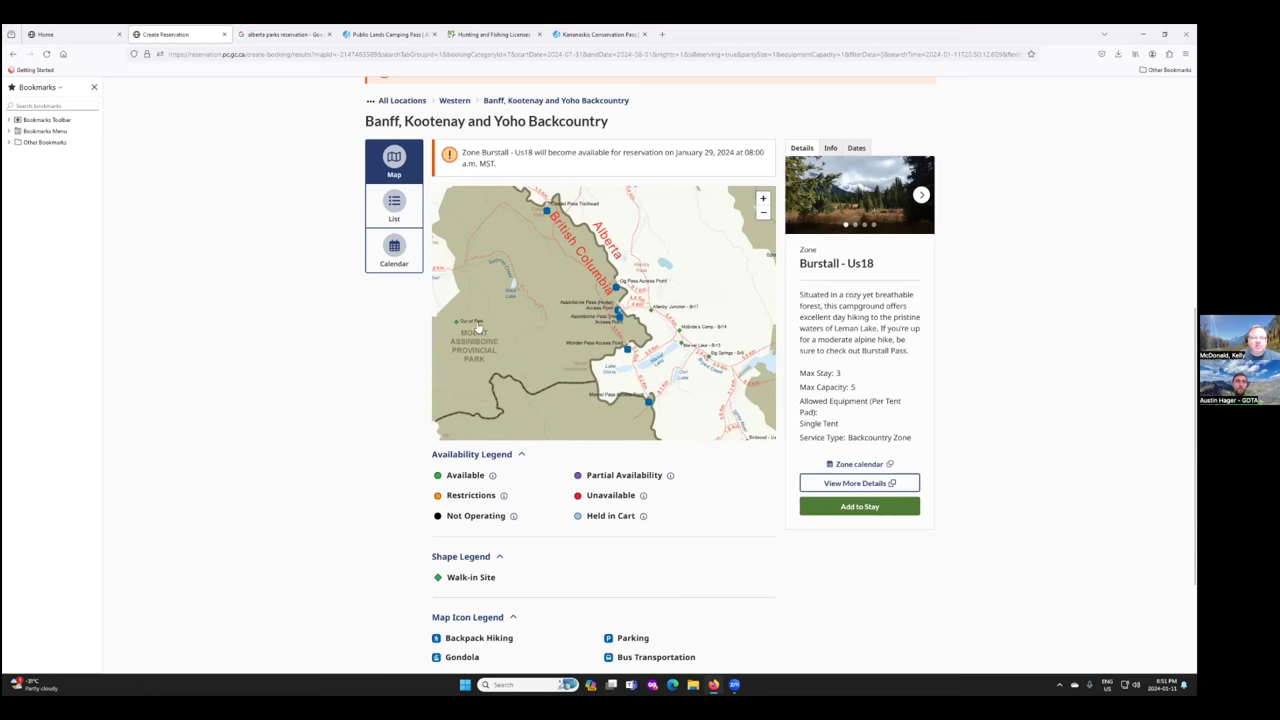
{"action": "mouse_move", "coordinate": [462, 322]}
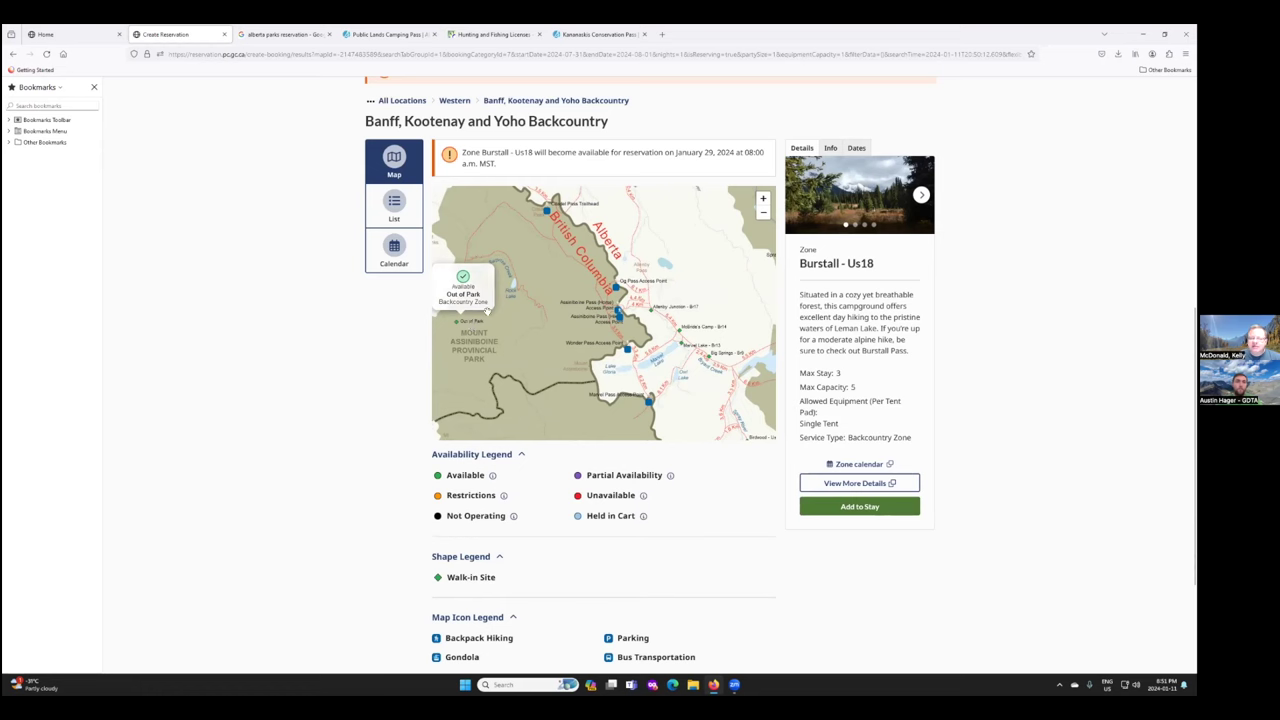
{"action": "left_click_drag", "start_coordinate": [535, 279], "coordinate": [577, 396]}
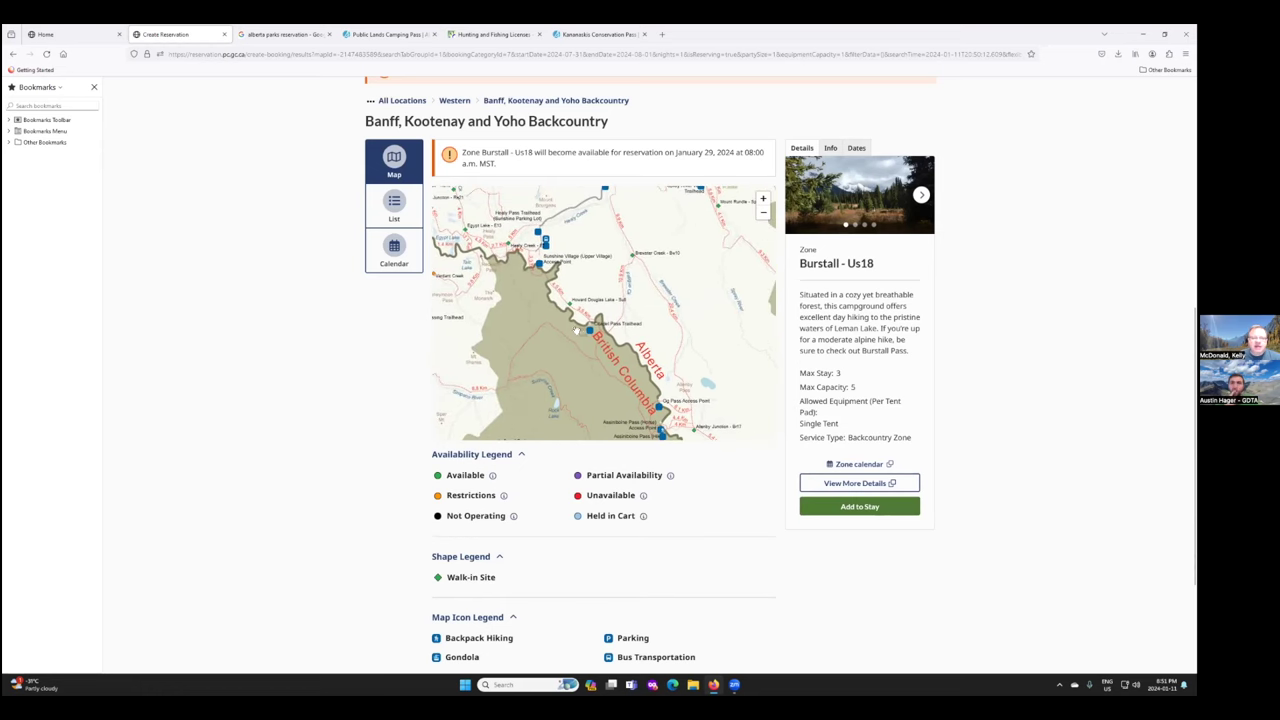
{"action": "mouse_move", "coordinate": [568, 307]}
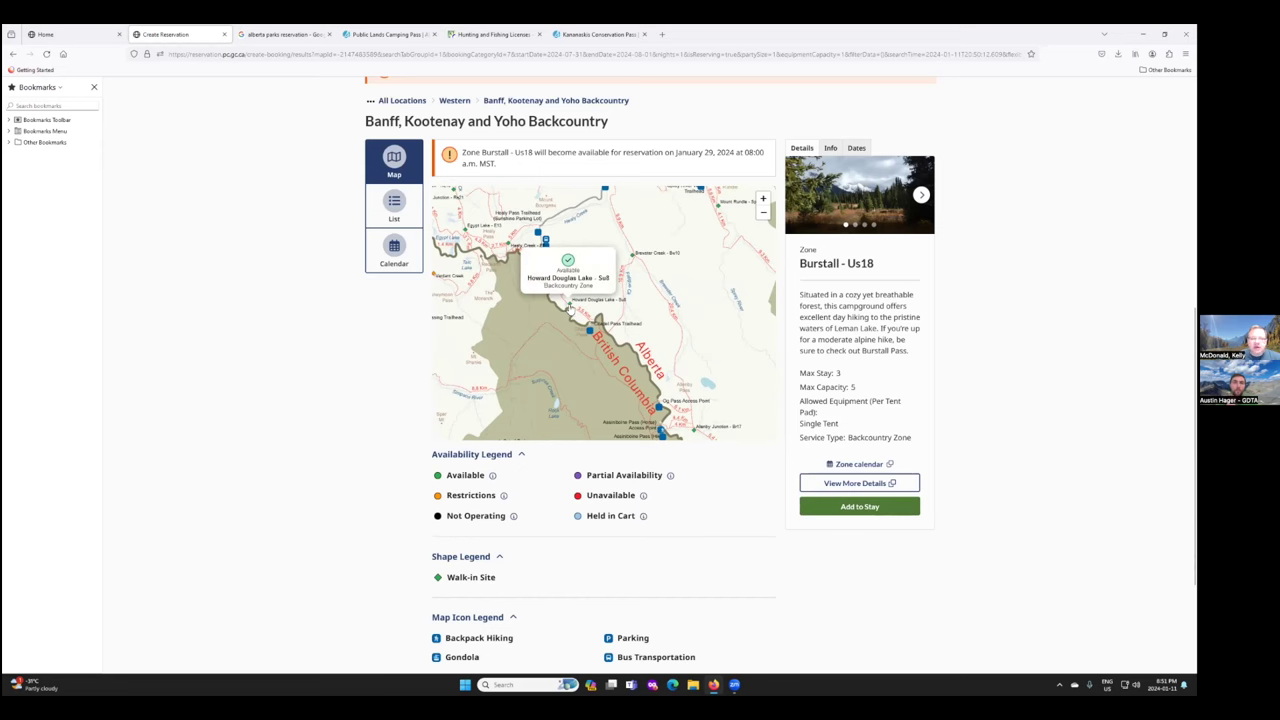
{"action": "left_click_drag", "start_coordinate": [535, 291], "coordinate": [605, 383]}
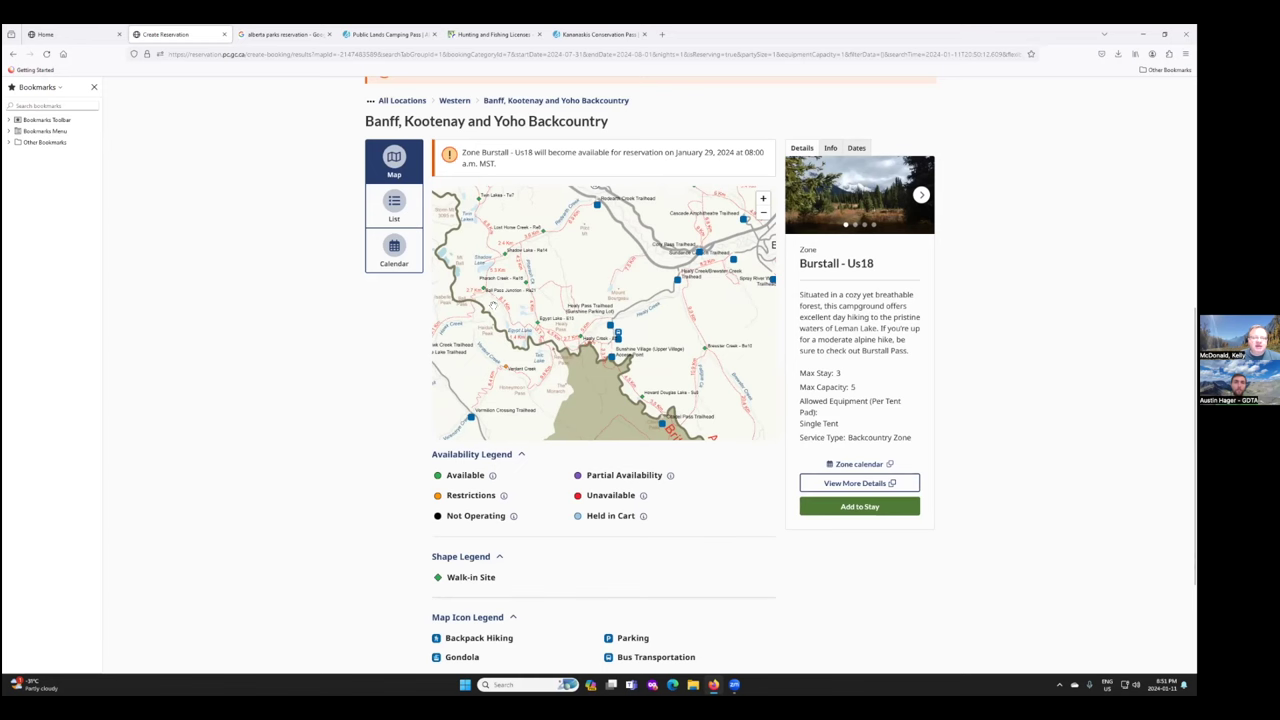
{"action": "left_click_drag", "start_coordinate": [553, 307], "coordinate": [581, 308]}
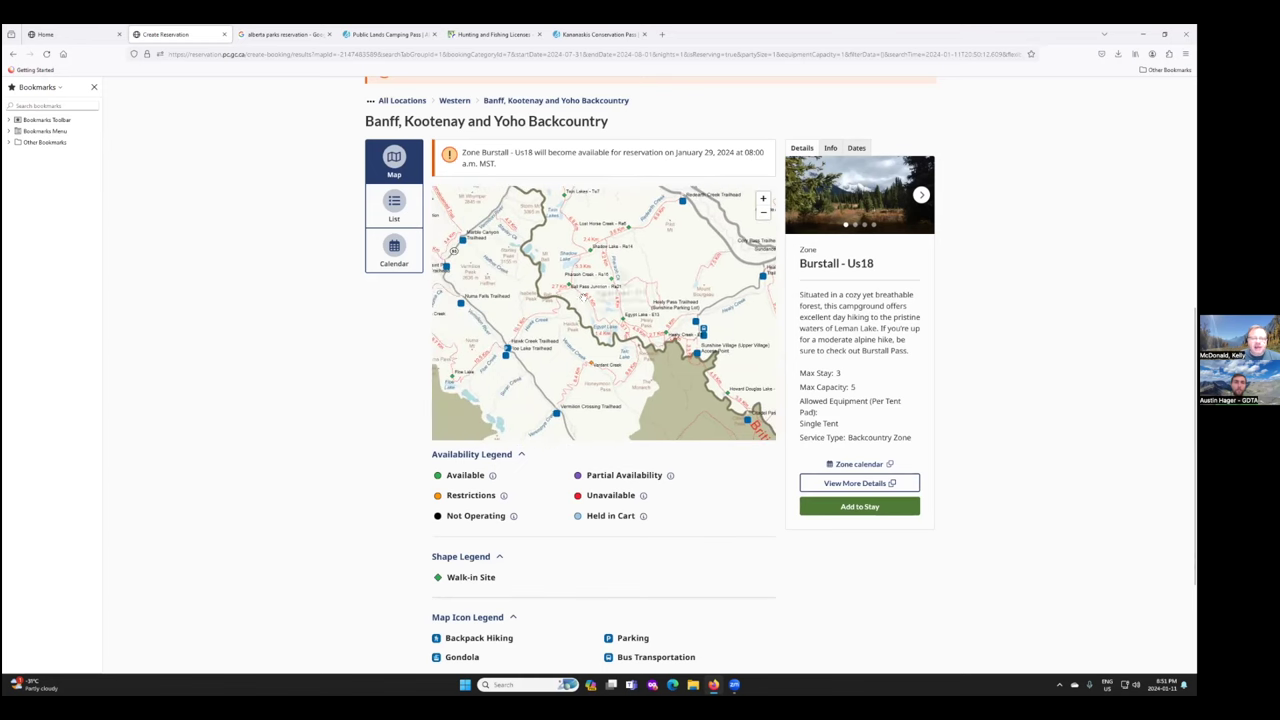
{"action": "mouse_move", "coordinate": [572, 293]}
{"action": "mouse_move", "coordinate": [453, 374]}
{"action": "left_click_drag", "start_coordinate": [540, 358], "coordinate": [565, 377]}
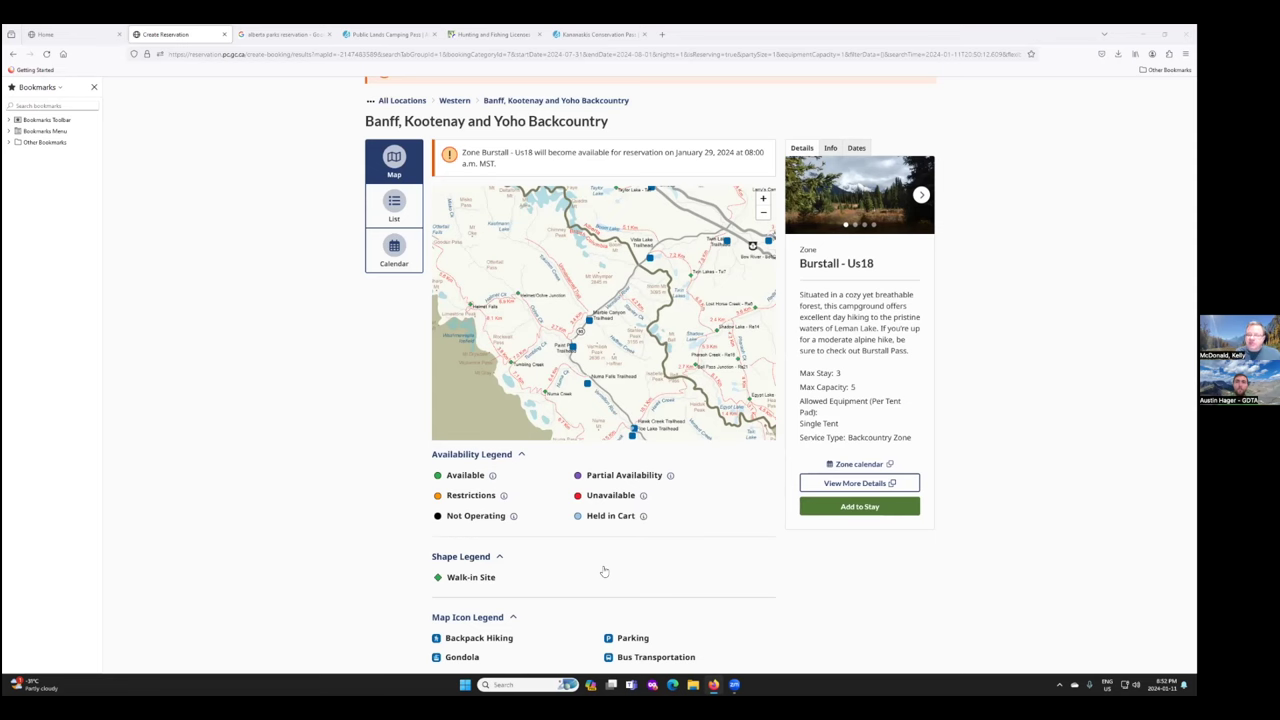
Review the map's availability and shape legends and check the availability of the Ball Pass Junction zone.
{"action": "left_click_drag", "start_coordinate": [680, 597], "coordinate": [679, 533]}
{"action": "scroll", "coordinate": [679, 533], "scroll_direction": "down", "scroll_amount": 2}
{"action": "scroll", "coordinate": [650, 500], "scroll_direction": "up", "scroll_amount": 3}
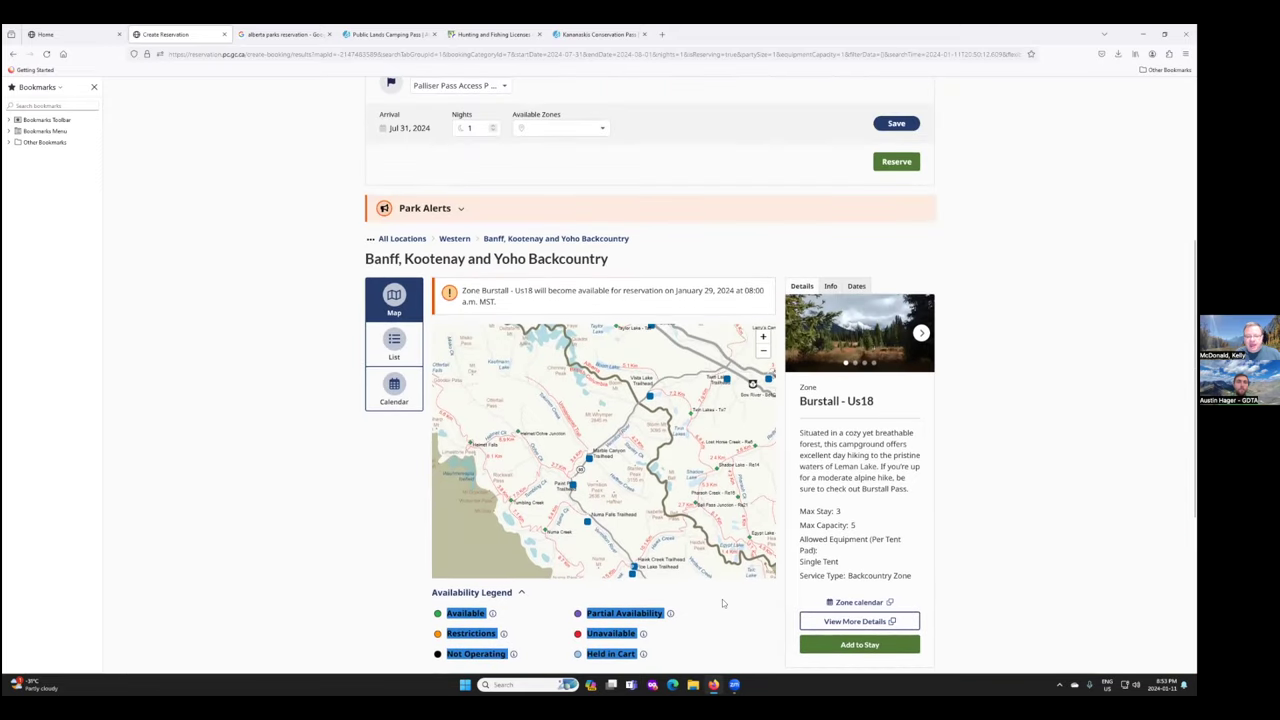
{"action": "scroll", "coordinate": [735, 604], "scroll_direction": "down", "scroll_amount": 1}
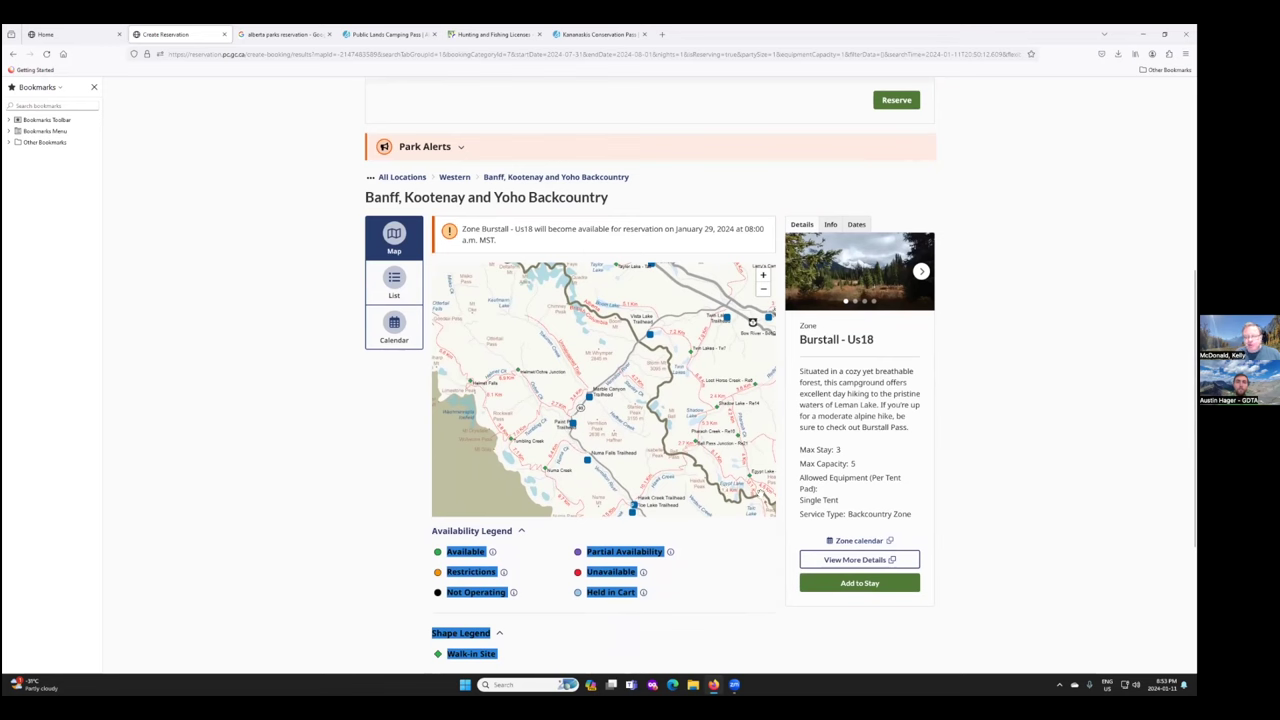
{"action": "mouse_move", "coordinate": [697, 447]}
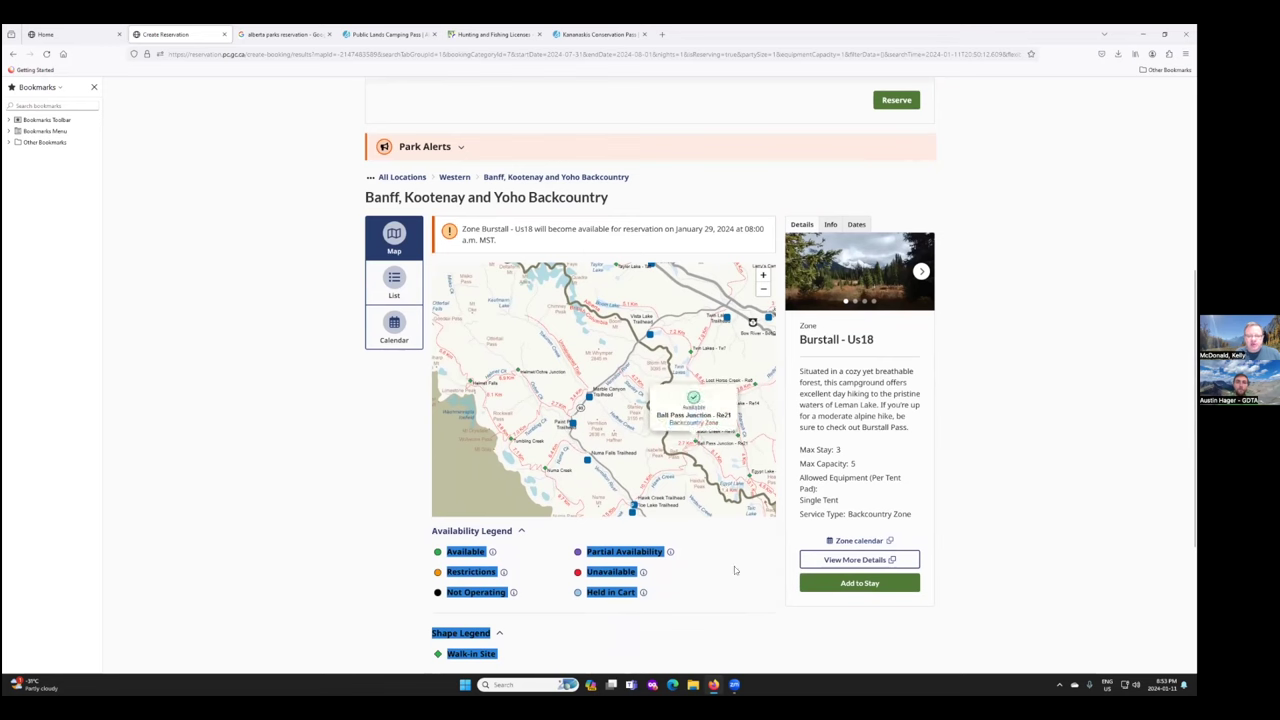
{"action": "scroll", "coordinate": [835, 414], "scroll_direction": "up", "scroll_amount": 2}
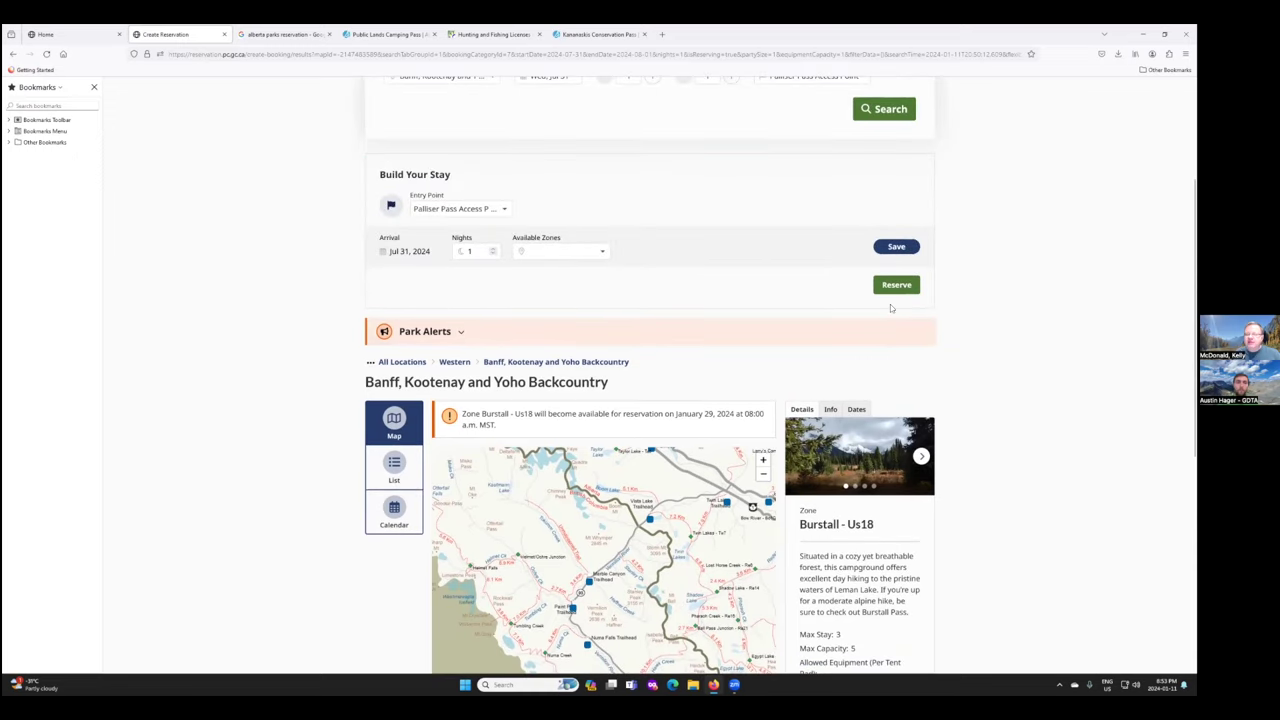
Examine the Yoho National Park part of the backcountry map, including the Yoho Lake zone's availability.
{"action": "left_click", "coordinate": [896, 286]}
{"action": "left_click_drag", "start_coordinate": [535, 572], "coordinate": [675, 581]}
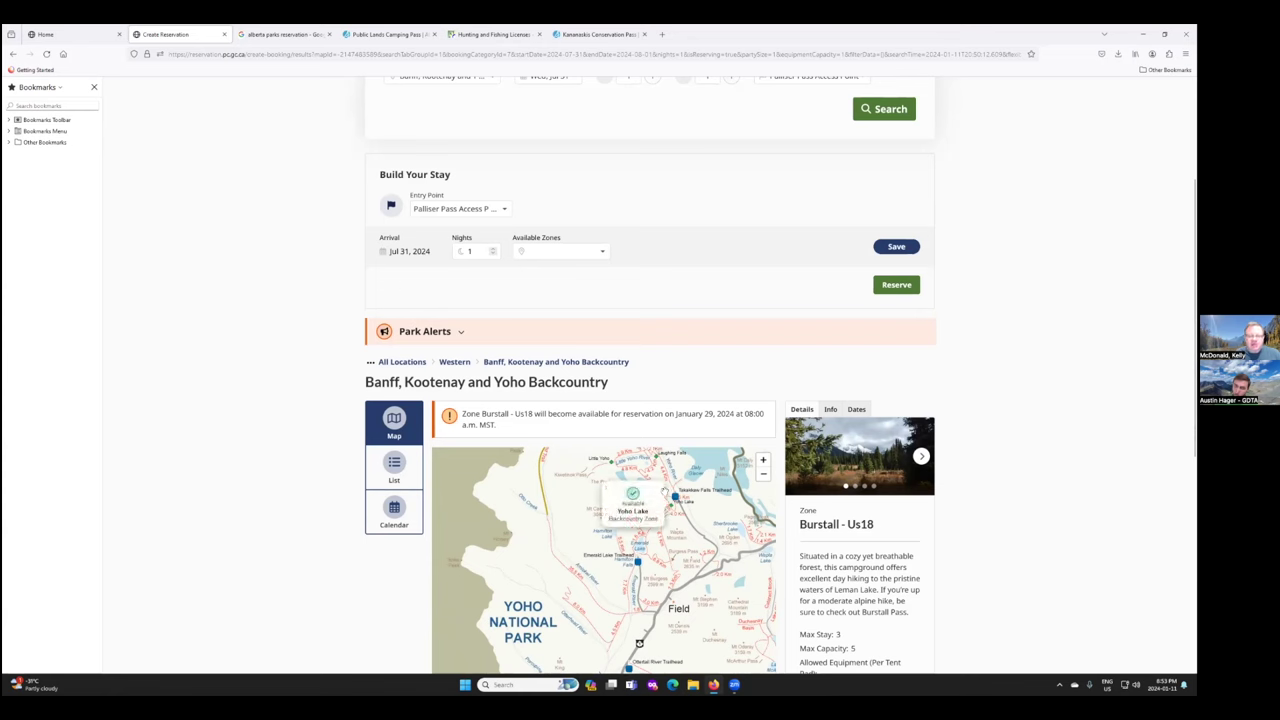
{"action": "left_click_drag", "start_coordinate": [593, 500], "coordinate": [621, 536]}
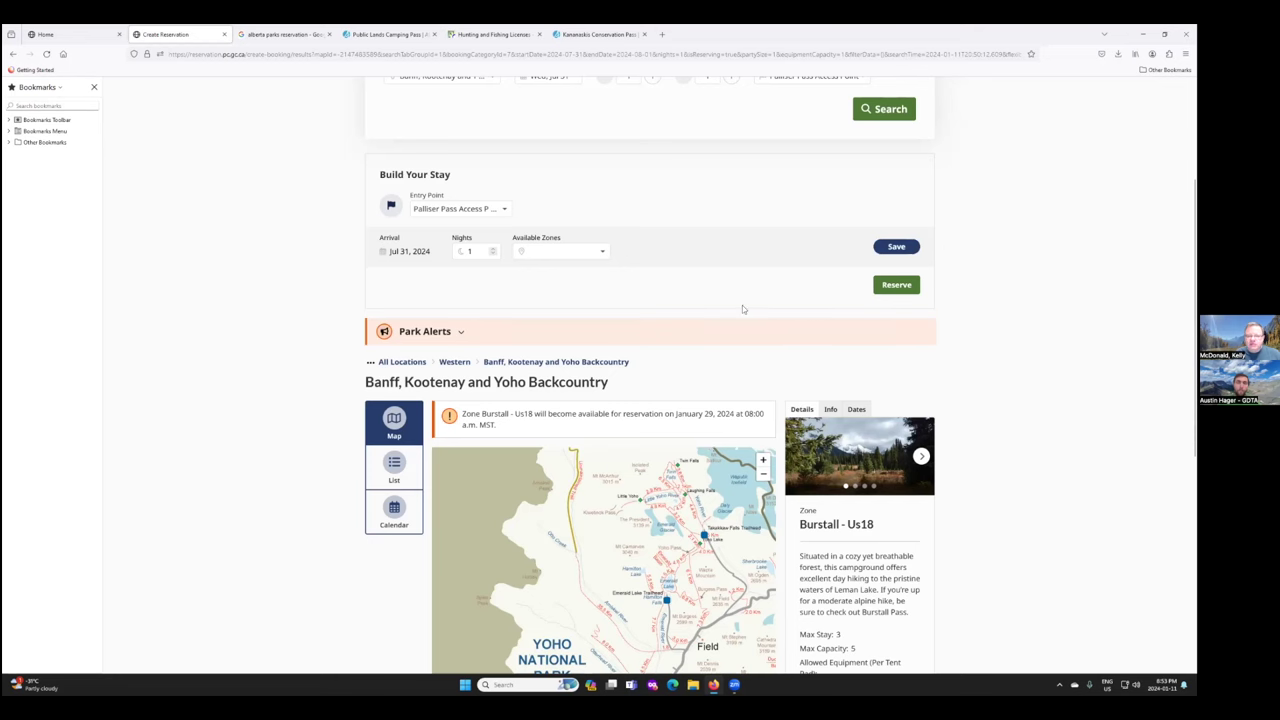
Review the reservation opening notice for Burstall - Us18 together with the Build Your Stay details.
{"action": "left_click_drag", "start_coordinate": [705, 414], "coordinate": [462, 414]}
{"action": "scroll", "coordinate": [870, 217], "scroll_direction": "up", "scroll_amount": 2}
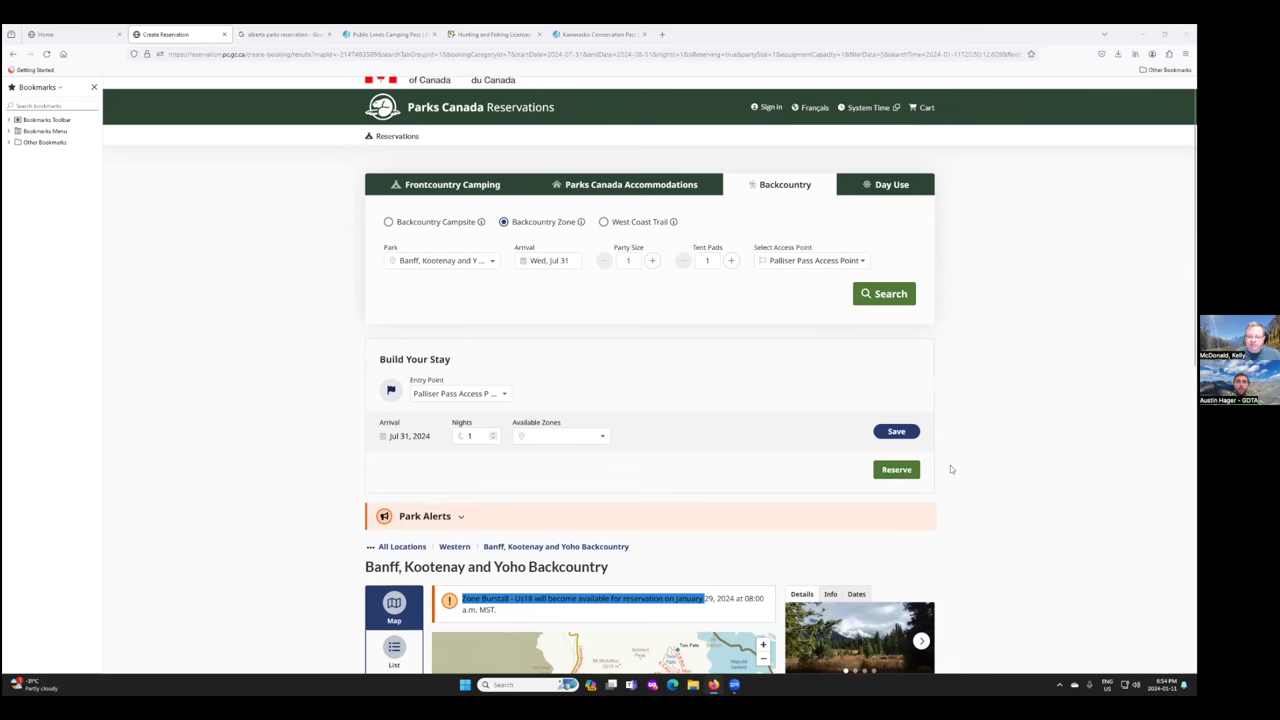
{"action": "scroll", "coordinate": [951, 468], "scroll_direction": "down", "scroll_amount": 3}
{"action": "scroll", "coordinate": [951, 468], "scroll_direction": "up", "scroll_amount": 1}
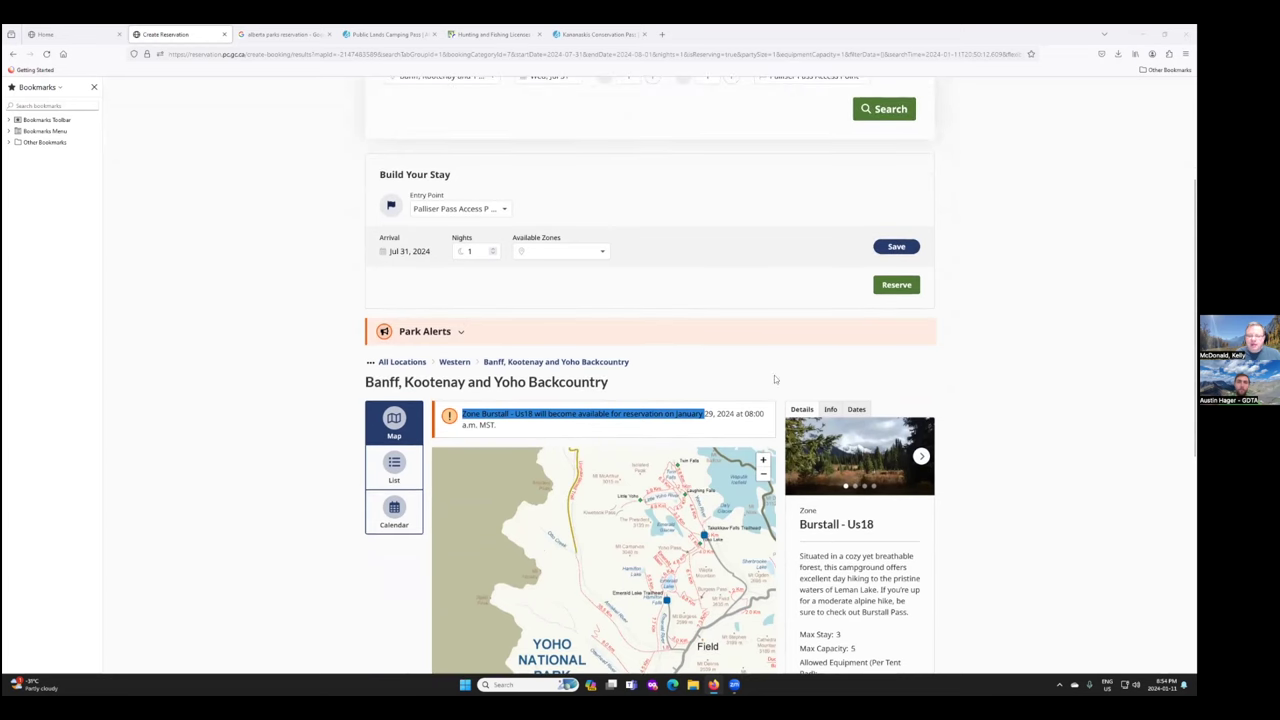
{"action": "scroll", "coordinate": [936, 385], "scroll_direction": "down", "scroll_amount": 2}
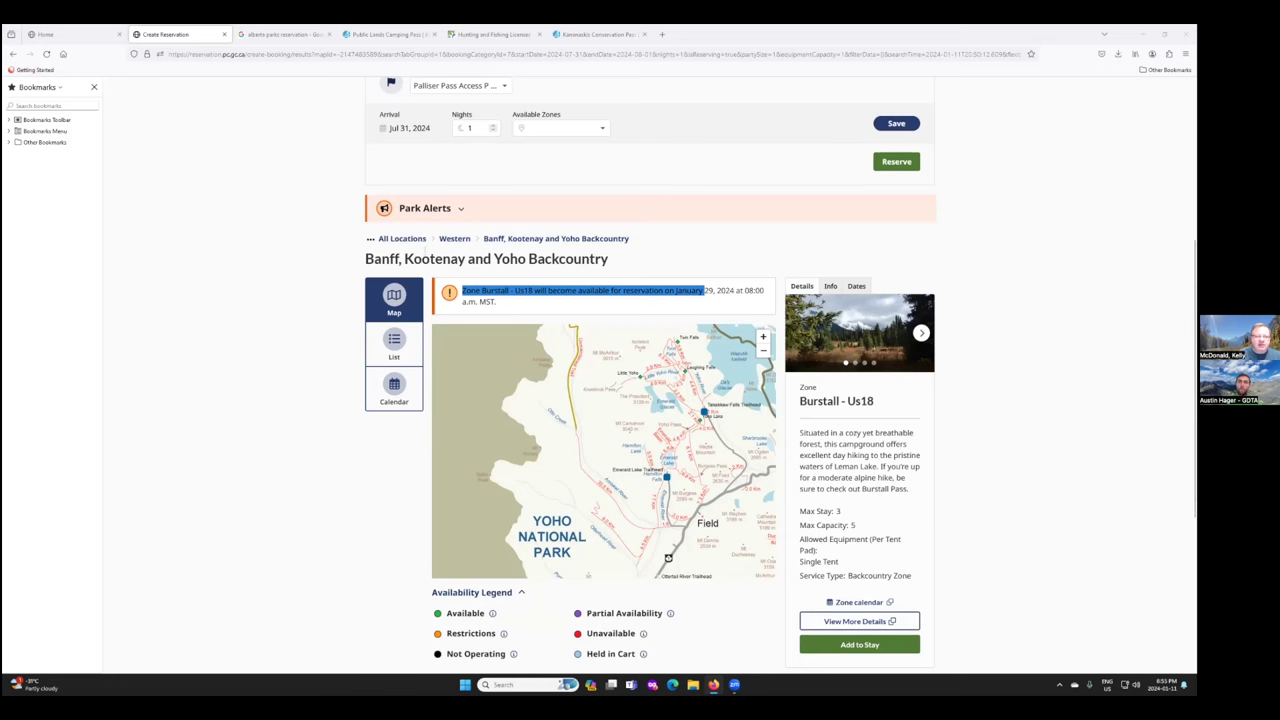
Switch to the BC Parks reservations home page in its own browser window.
{"action": "left_click", "coordinate": [78, 38]}
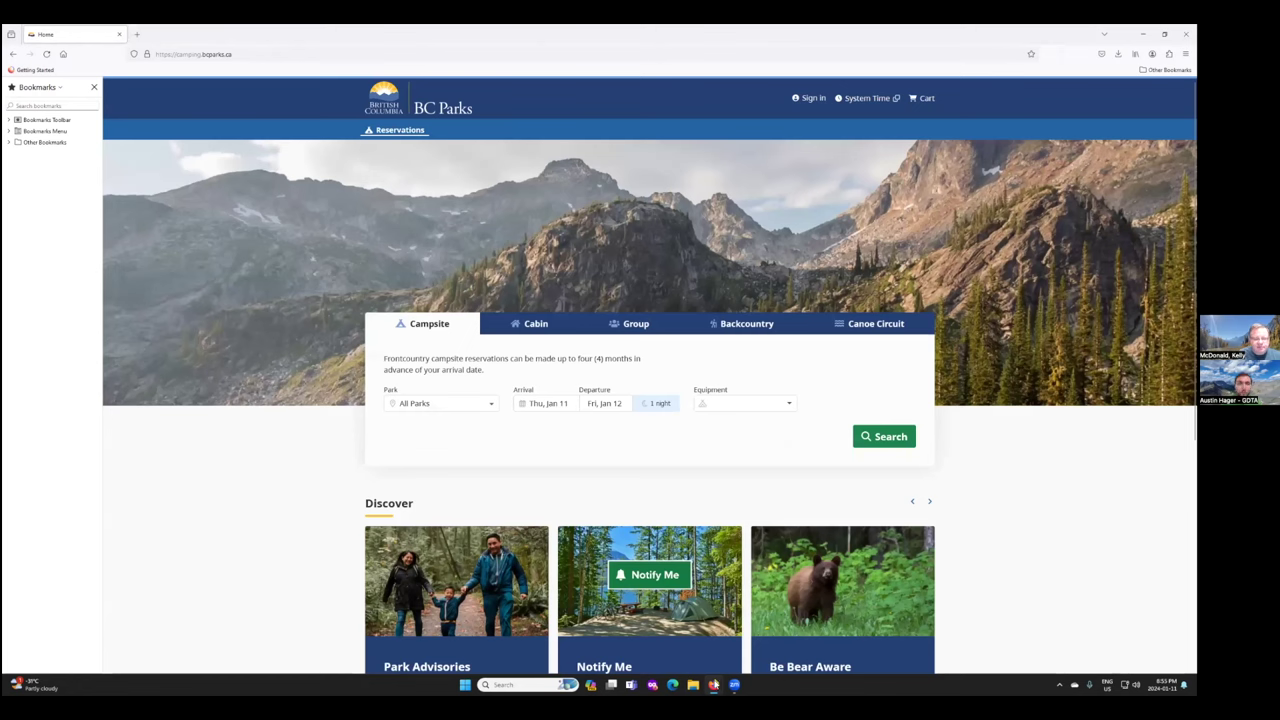
{"action": "mouse_move", "coordinate": [713, 684]}
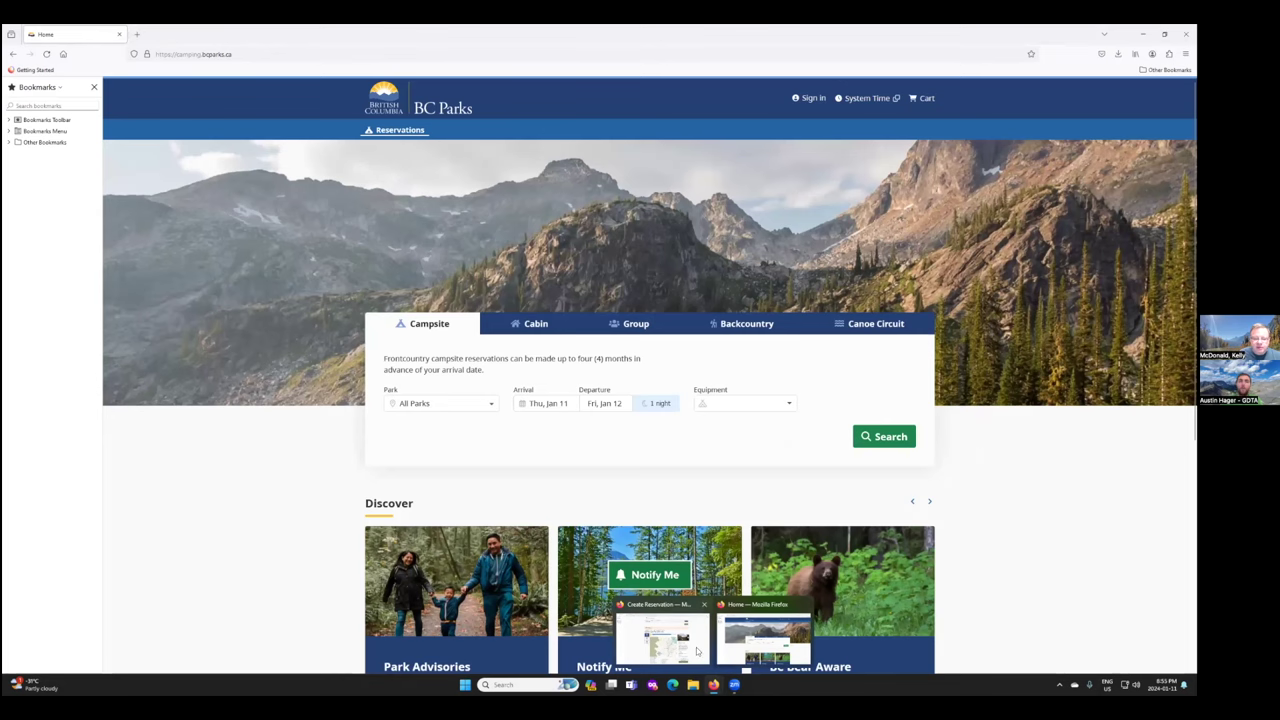
Return to the Parks Canada window and examine the backcountry map around Field, the Ottertail River Trailhead and McArthur Creek.
{"action": "left_click", "coordinate": [697, 645]}
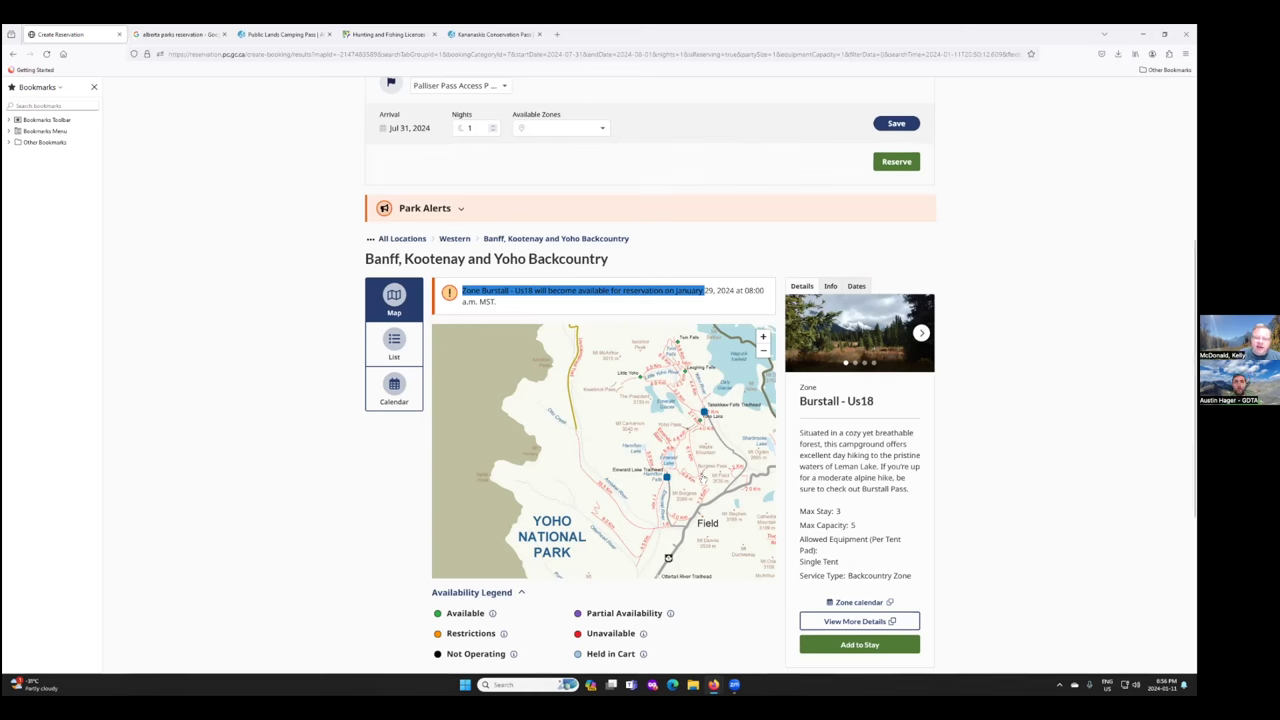
{"action": "left_click_drag", "start_coordinate": [725, 513], "coordinate": [678, 453]}
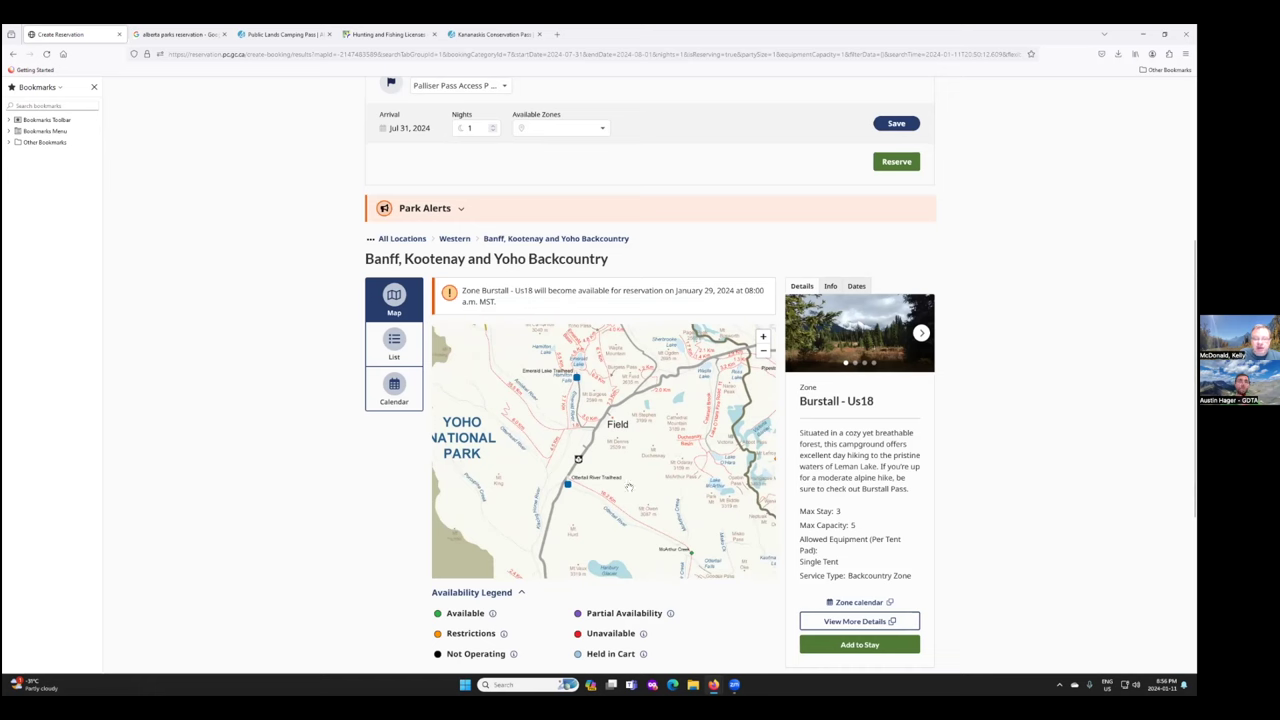
{"action": "left_click_drag", "start_coordinate": [631, 488], "coordinate": [666, 516]}
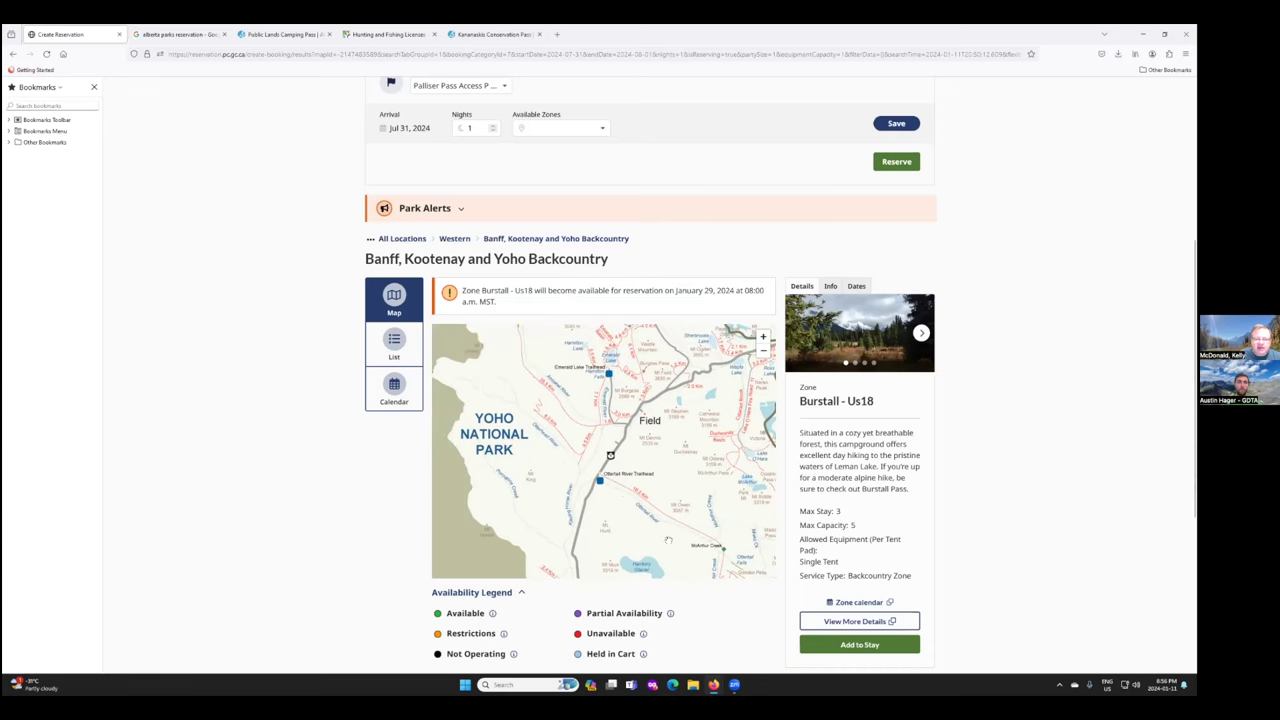
{"action": "left_click_drag", "start_coordinate": [603, 484], "coordinate": [512, 350]}
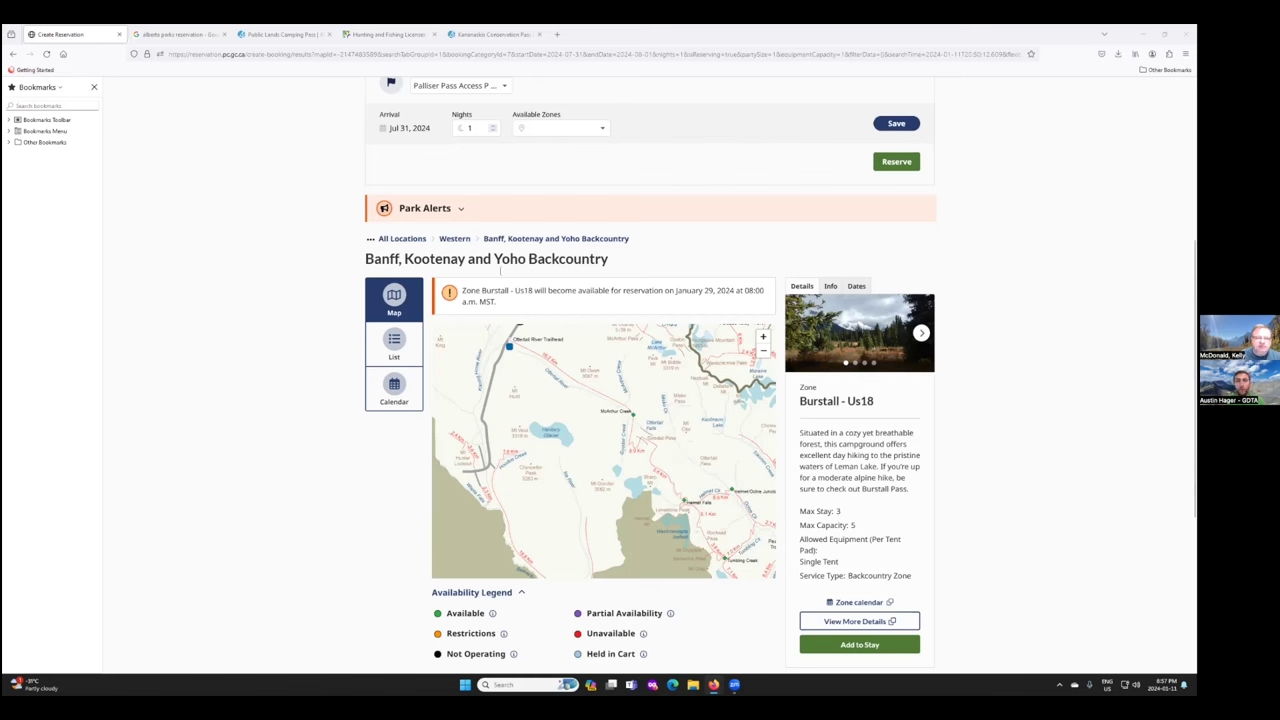
Search for backcountry zones in Jasper with Nigel Pass Trailhead as the access point.
{"action": "left_click", "coordinate": [13, 56]}
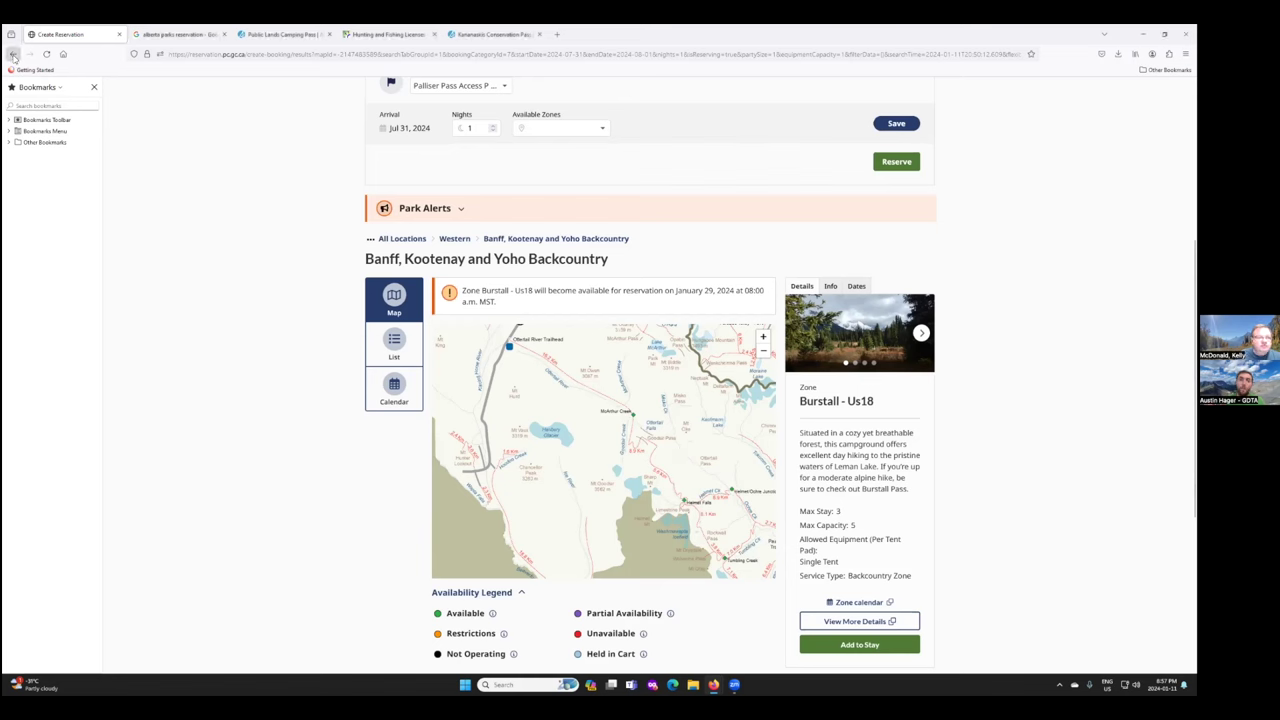
{"action": "left_click", "coordinate": [13, 56]}
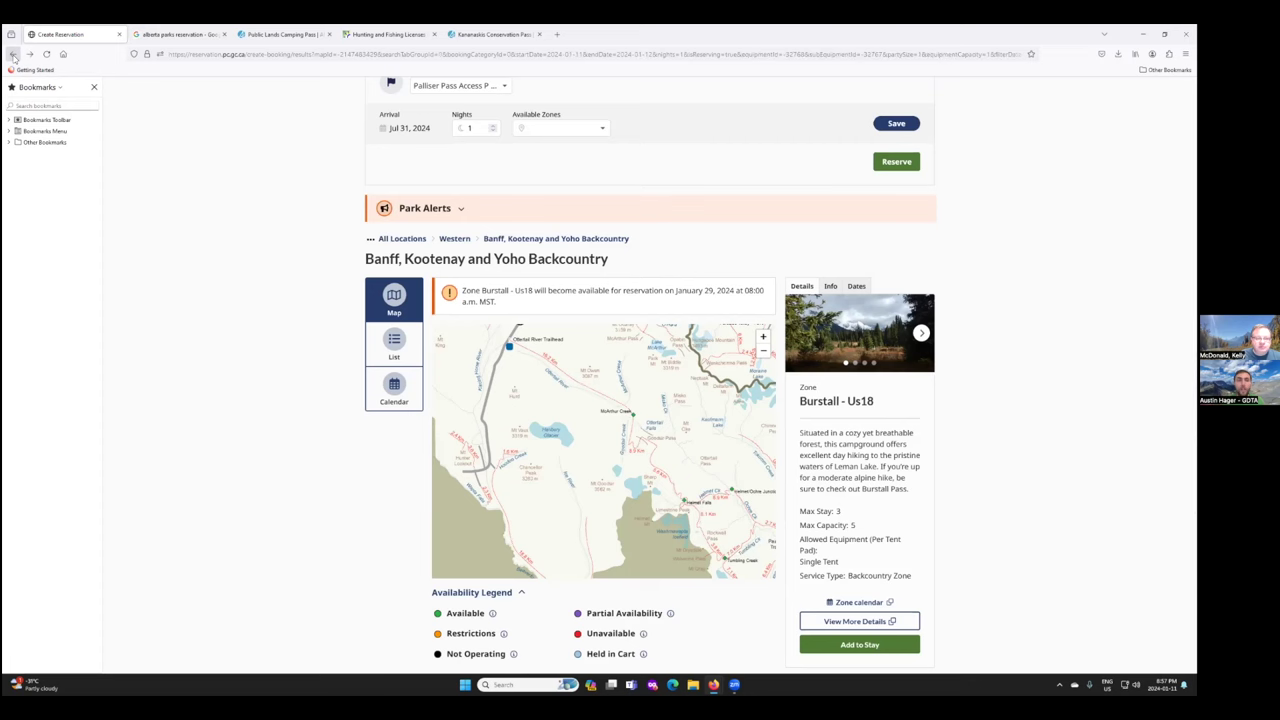
{"action": "scroll", "coordinate": [317, 191], "scroll_direction": "up", "scroll_amount": 3}
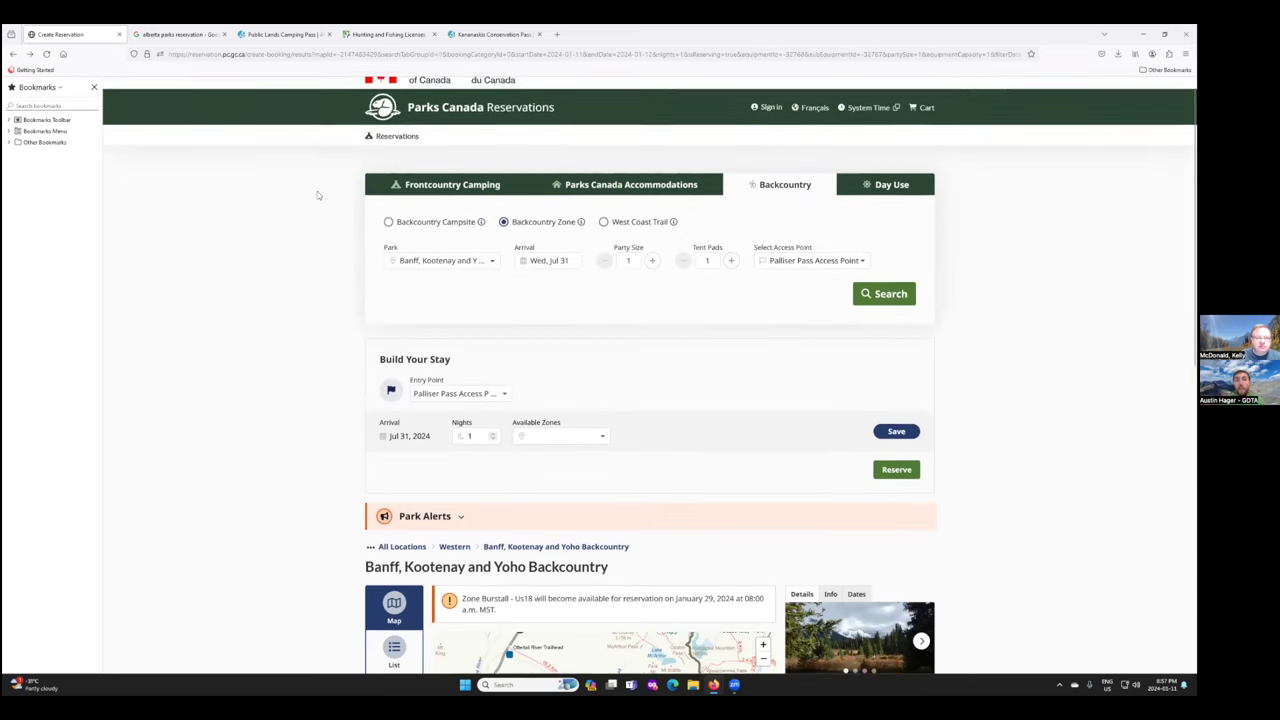
{"action": "left_click", "coordinate": [493, 276]}
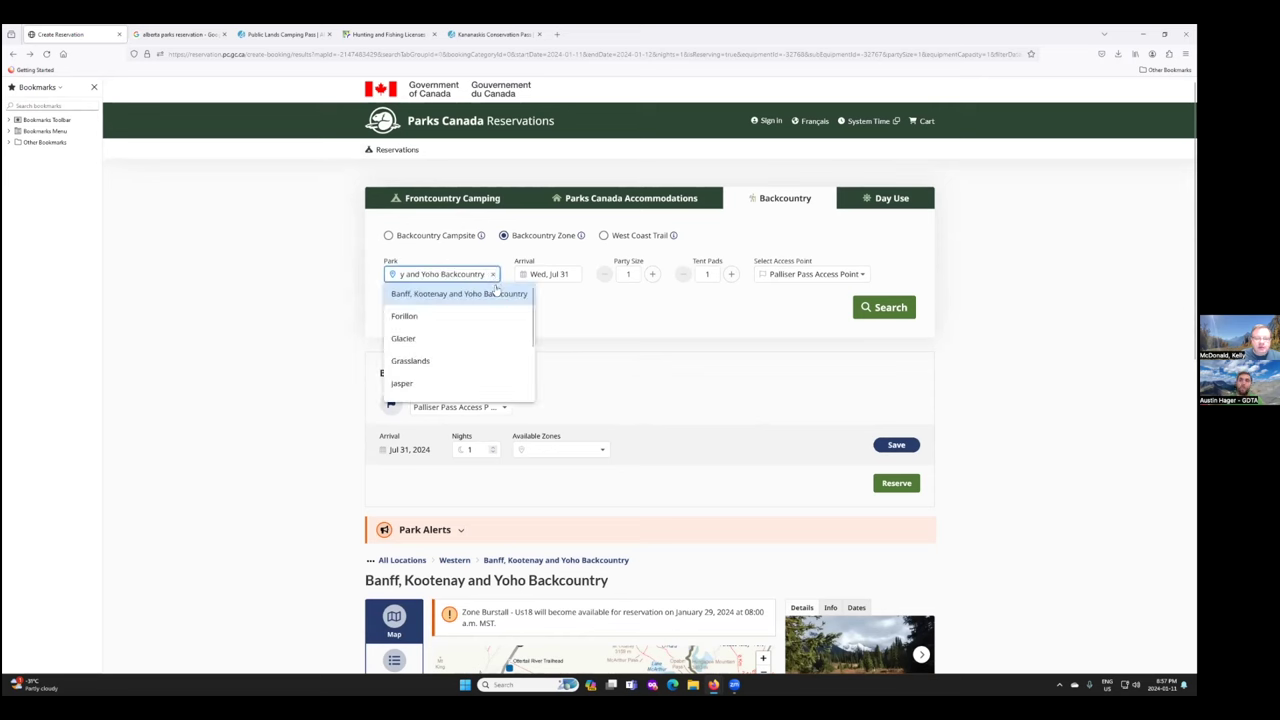
{"action": "left_click", "coordinate": [415, 387]}
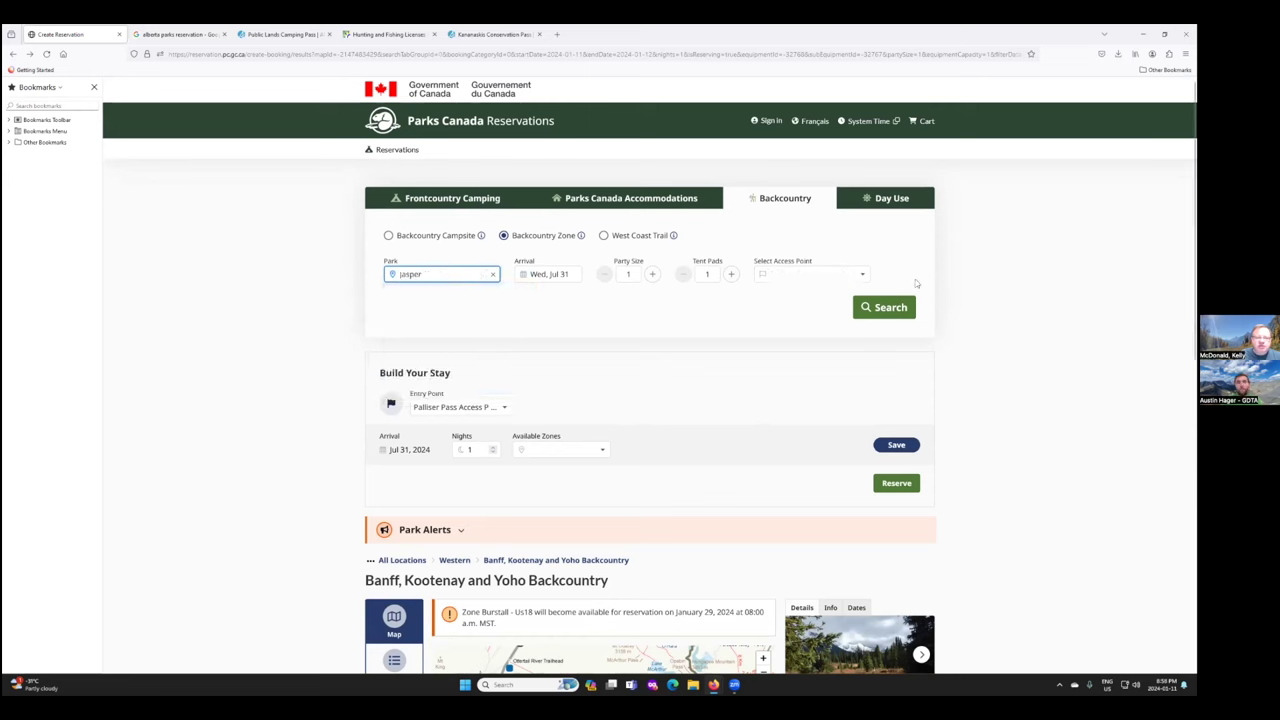
{"action": "left_click", "coordinate": [861, 275]}
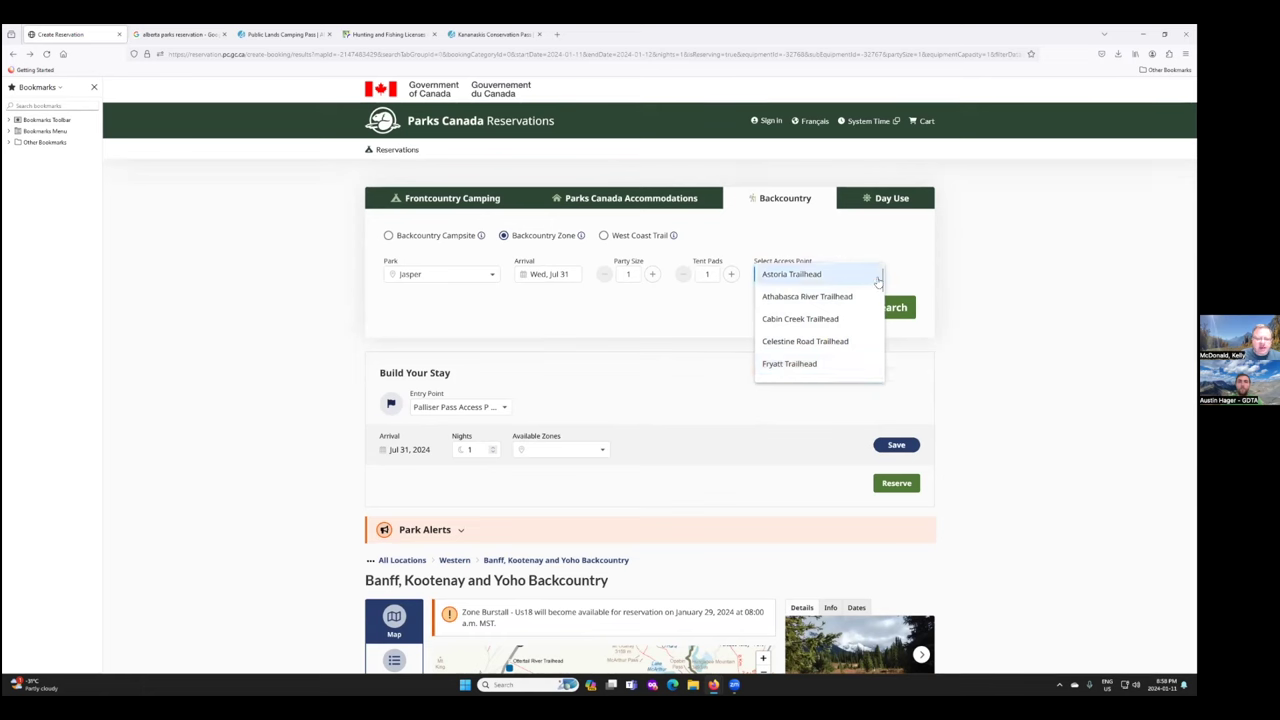
{"action": "left_click_drag", "start_coordinate": [878, 282], "coordinate": [826, 342]}
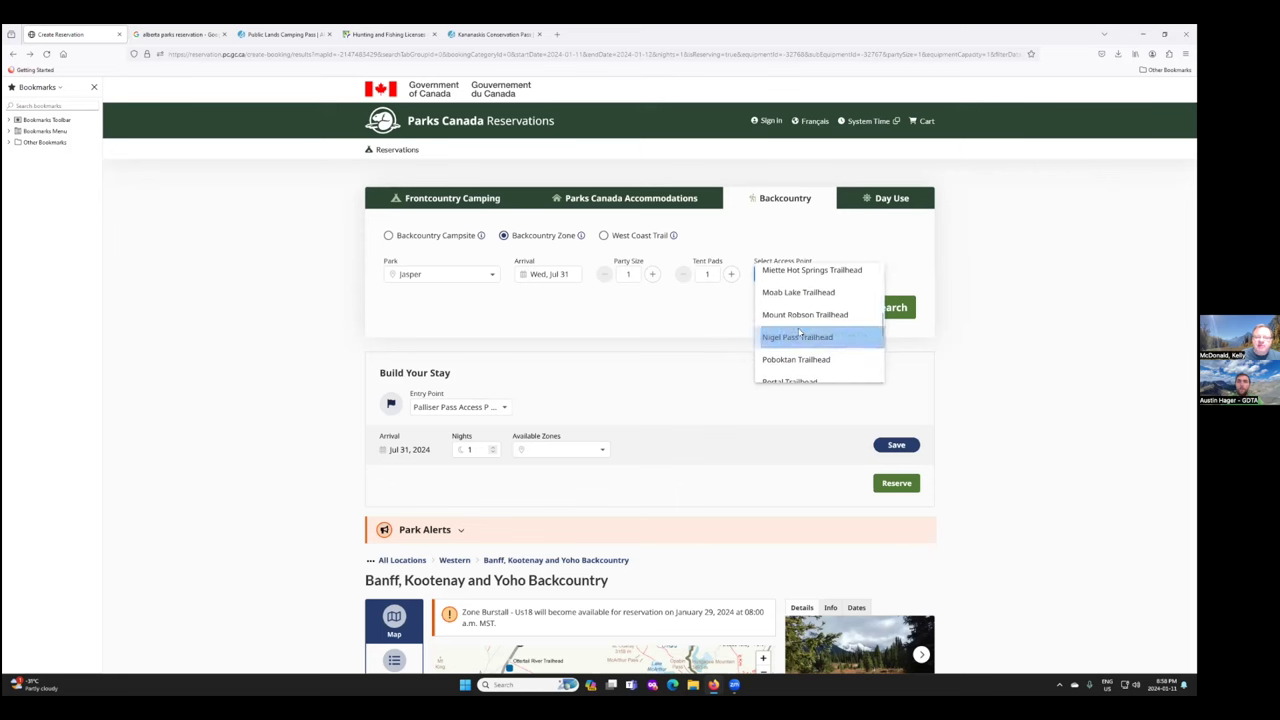
{"action": "left_click", "coordinate": [826, 339]}
{"action": "left_click", "coordinate": [877, 307]}
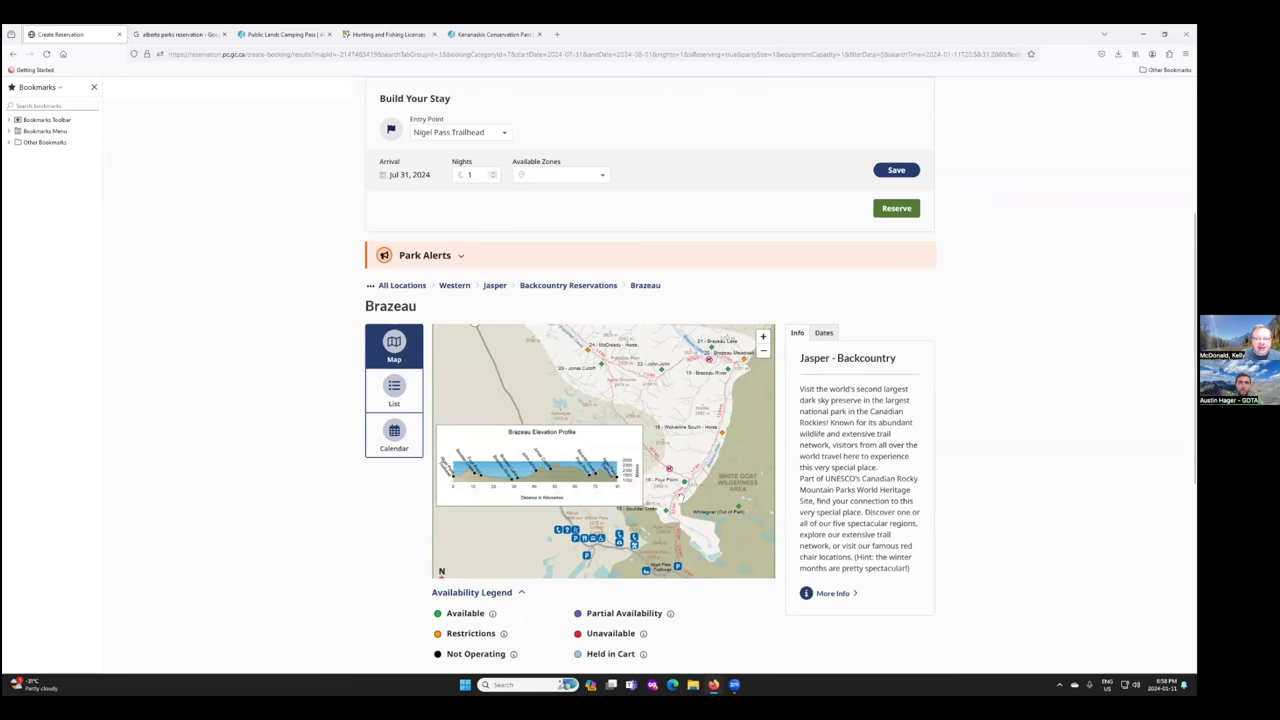
Examine the Brazeau trail map, including the availability of the 16 - Four Point zone.
{"action": "left_click_drag", "start_coordinate": [651, 409], "coordinate": [676, 537]}
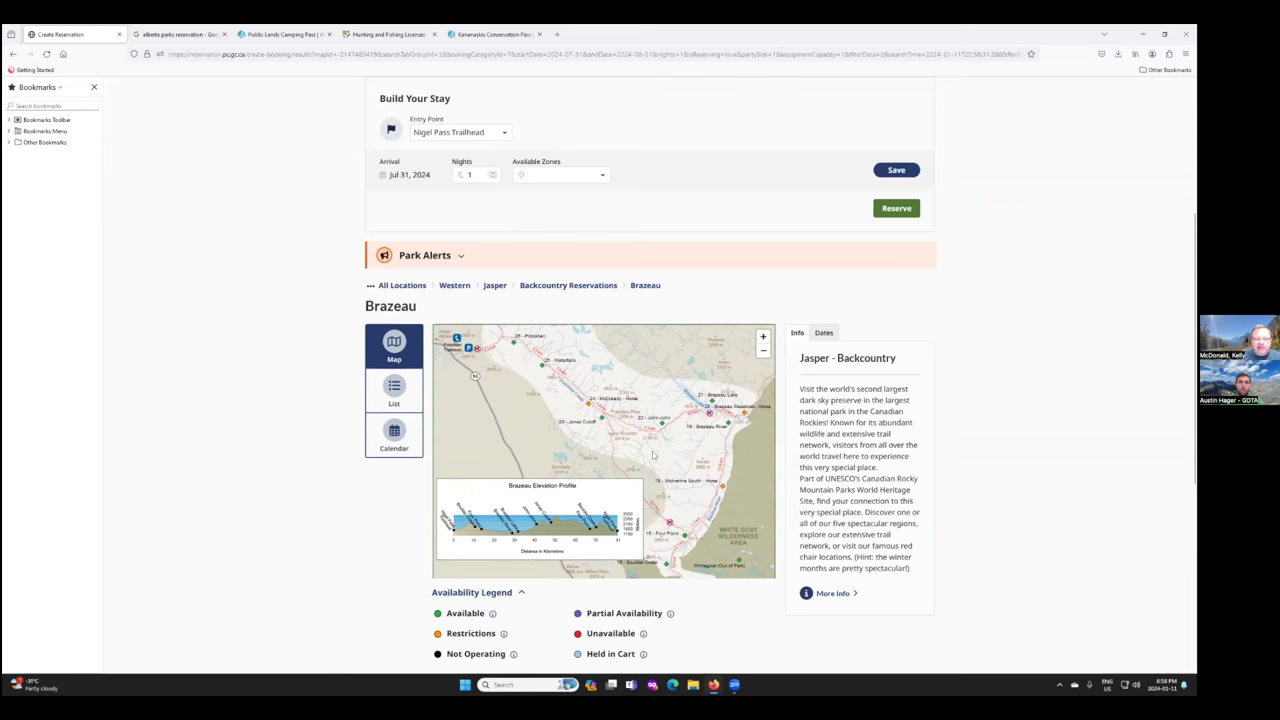
{"action": "left_click_drag", "start_coordinate": [630, 408], "coordinate": [665, 435]}
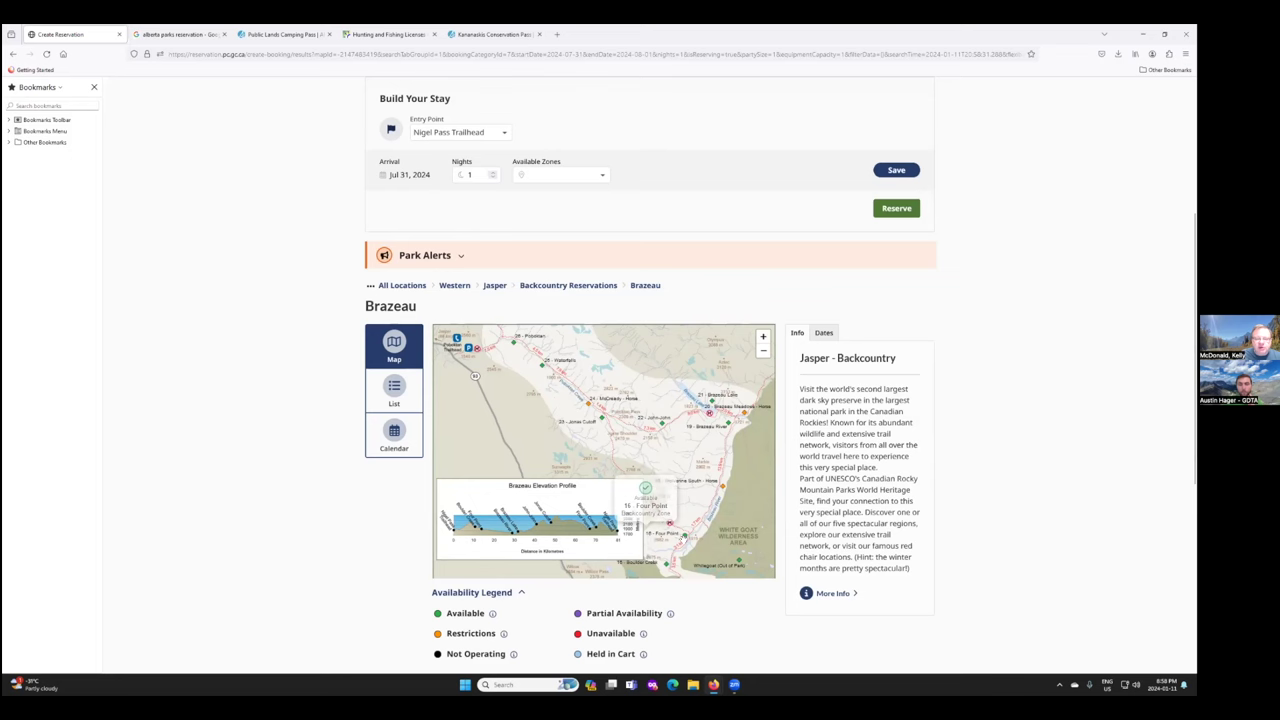
{"action": "mouse_move", "coordinate": [685, 538]}
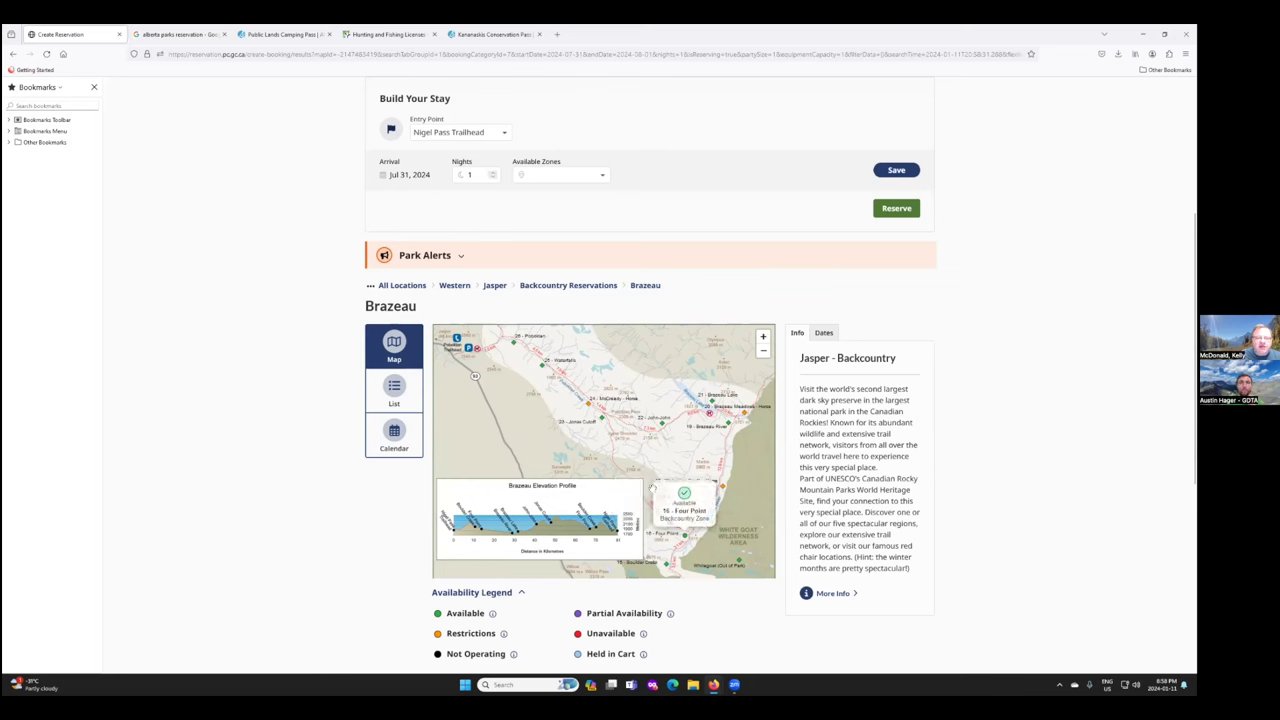
{"action": "mouse_move", "coordinate": [577, 400]}
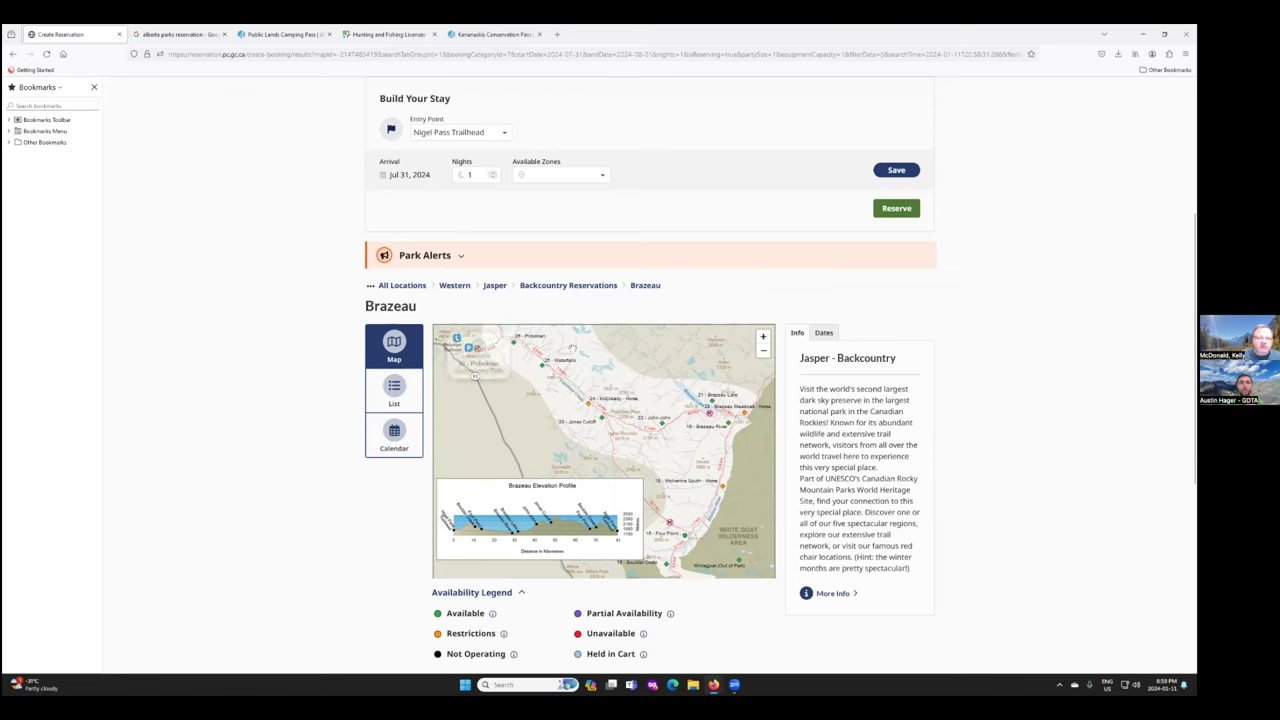
{"action": "left_click_drag", "start_coordinate": [585, 369], "coordinate": [595, 380]}
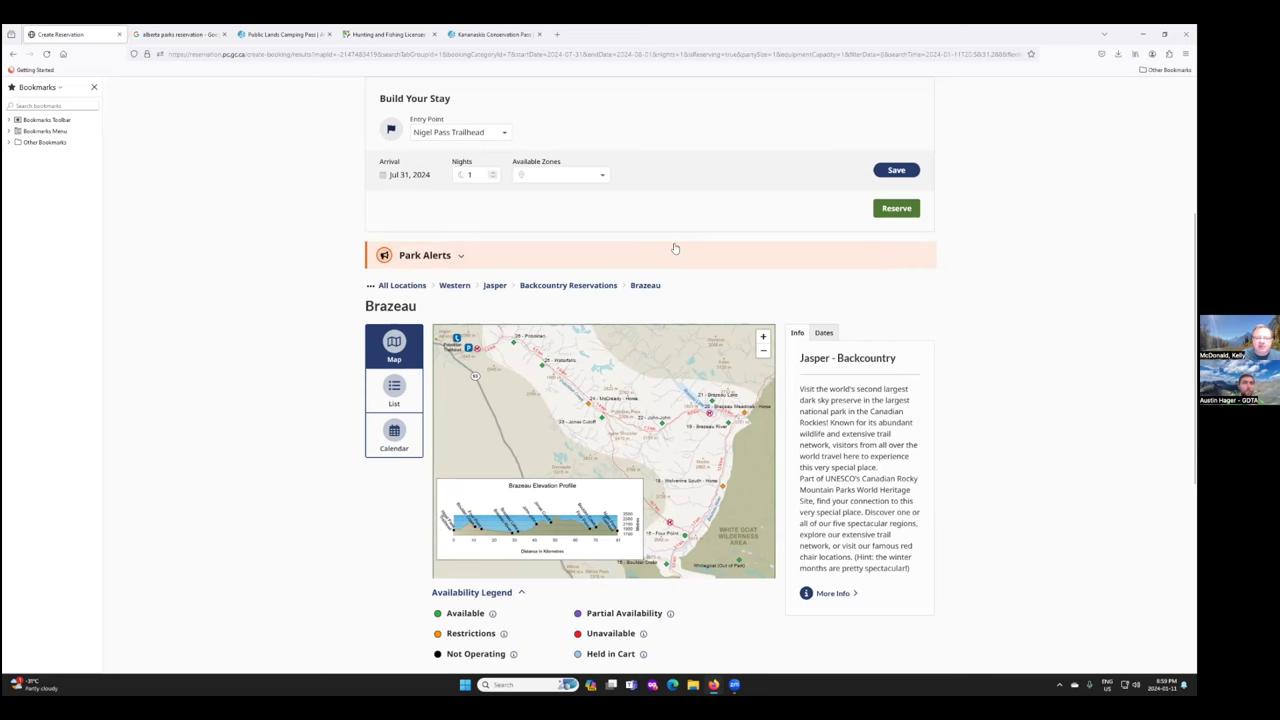
Search Jasper's backcountry zones from Poboktan Trailhead and open the Maligne Pass area on the map.
{"action": "scroll", "coordinate": [665, 250], "scroll_direction": "up", "scroll_amount": 3}
{"action": "scroll", "coordinate": [653, 251], "scroll_direction": "up", "scroll_amount": 1}
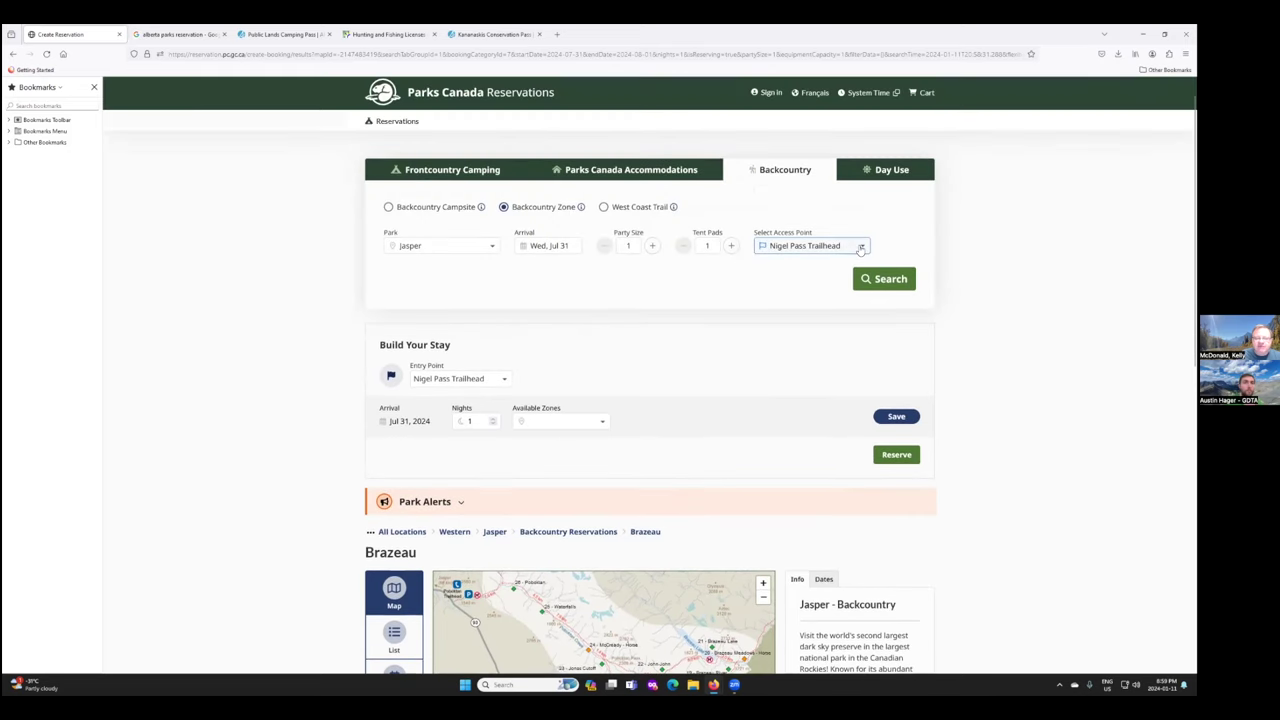
{"action": "left_click", "coordinate": [858, 246]}
{"action": "scroll", "coordinate": [819, 274], "scroll_direction": "up", "scroll_amount": 1}
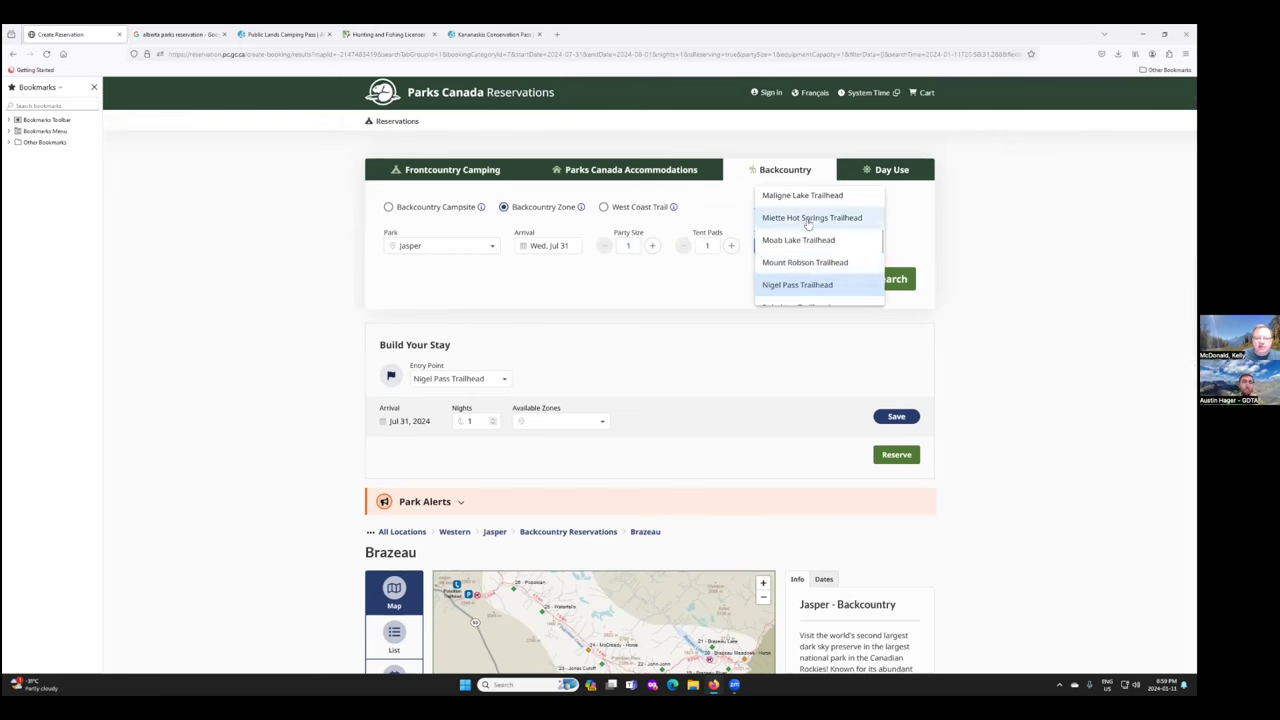
{"action": "scroll", "coordinate": [806, 256], "scroll_direction": "up", "scroll_amount": 3}
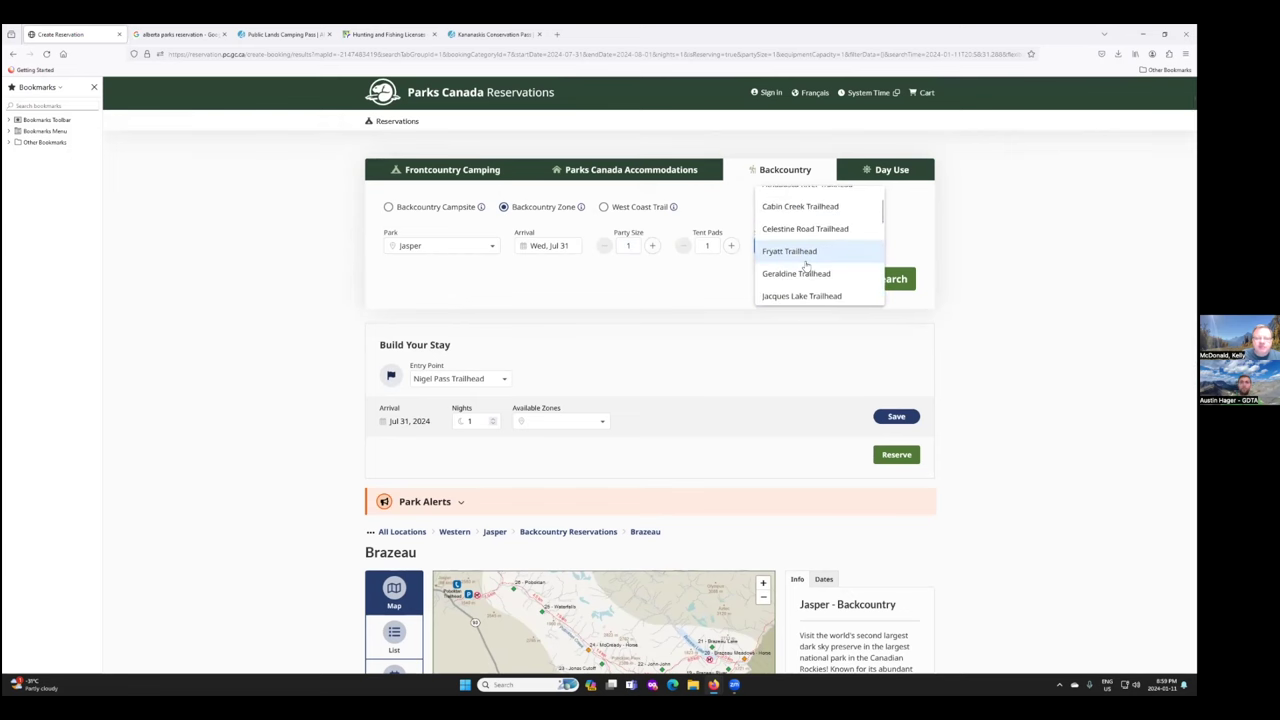
{"action": "scroll", "coordinate": [806, 266], "scroll_direction": "down", "scroll_amount": 3}
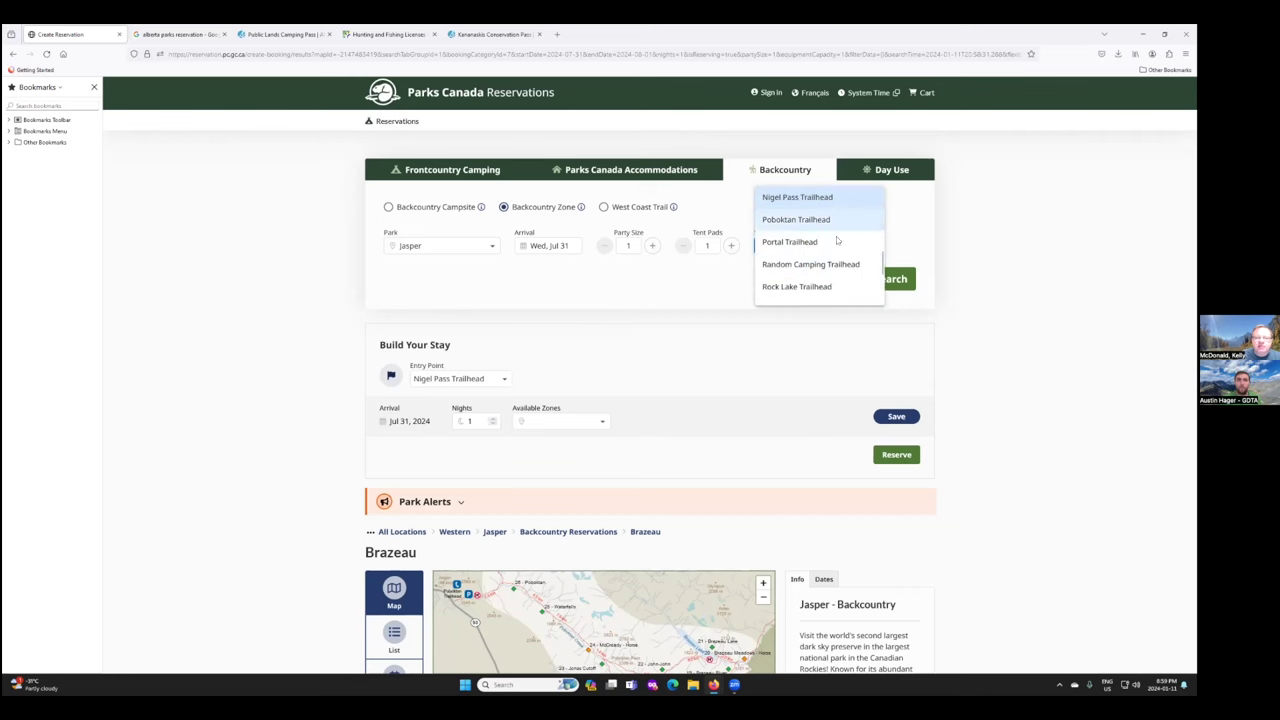
{"action": "left_click", "coordinate": [806, 220]}
{"action": "left_click", "coordinate": [864, 277]}
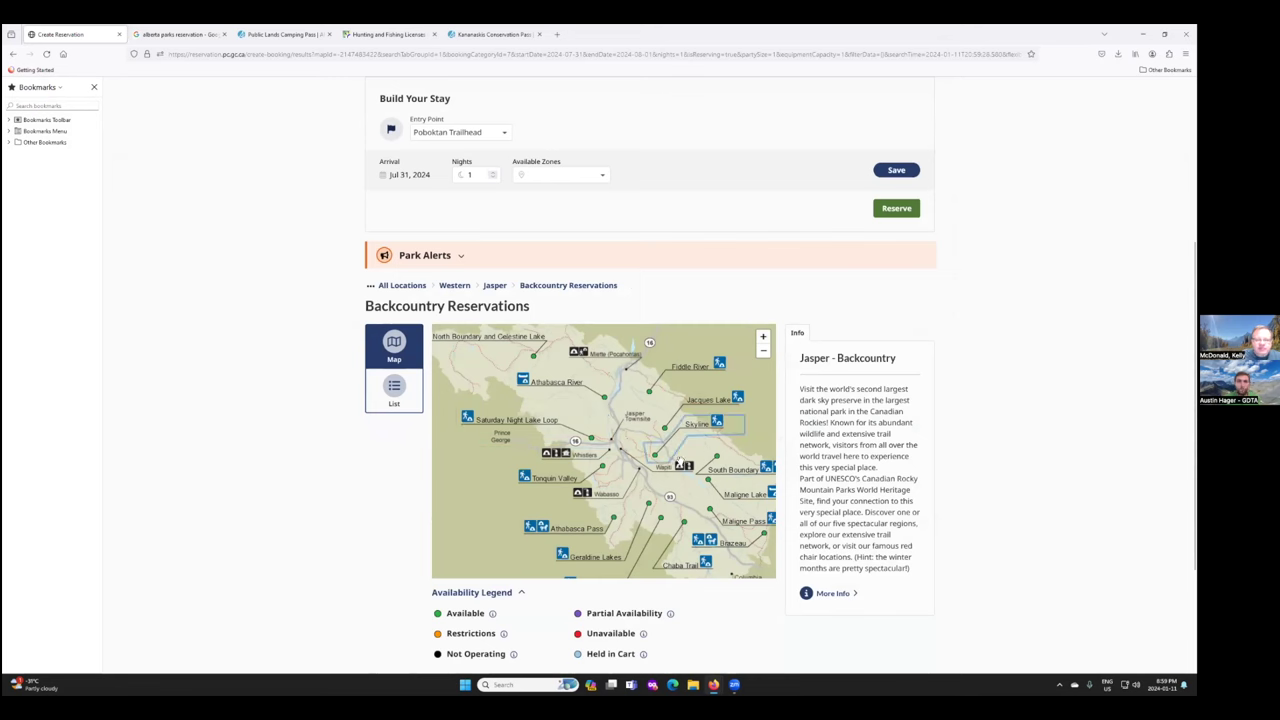
{"action": "left_click", "coordinate": [724, 519]}
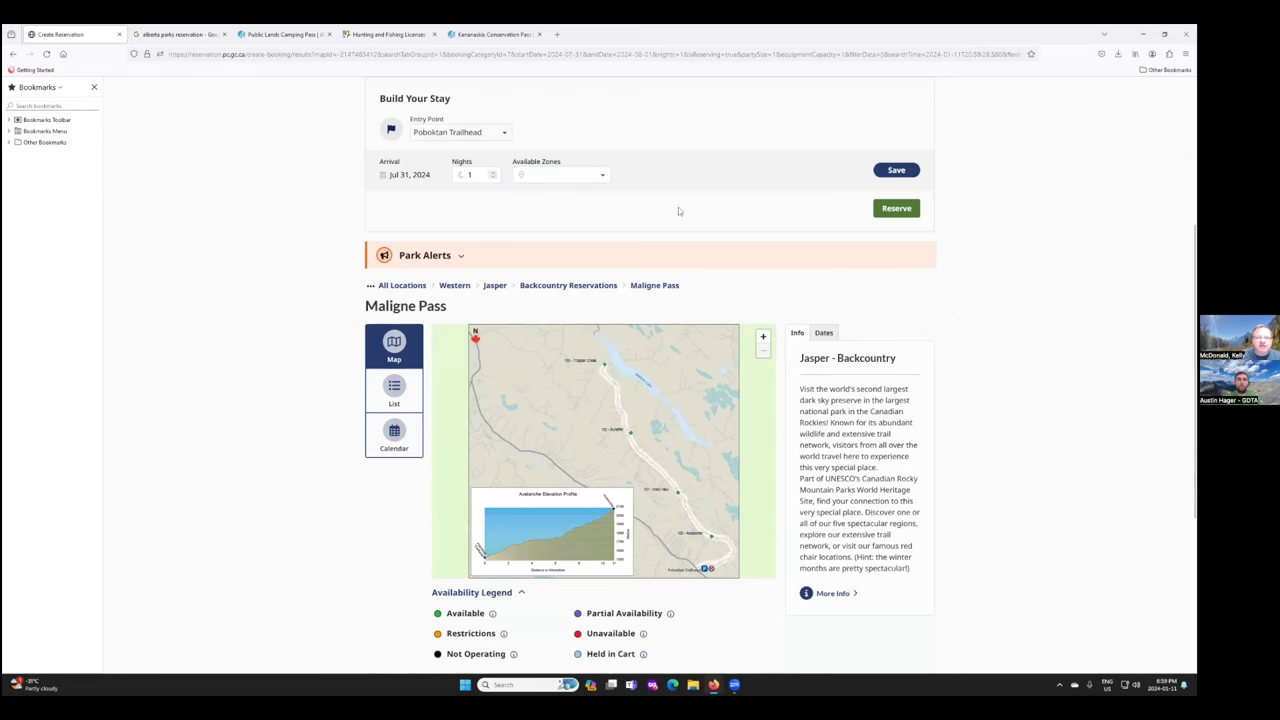
Search Jasper's backcountry zones again with Maligne Lake Trailhead as the access point.
{"action": "scroll", "coordinate": [849, 235], "scroll_direction": "up", "scroll_amount": 2}
{"action": "scroll", "coordinate": [849, 235], "scroll_direction": "up", "scroll_amount": 1}
{"action": "left_click", "coordinate": [855, 184]}
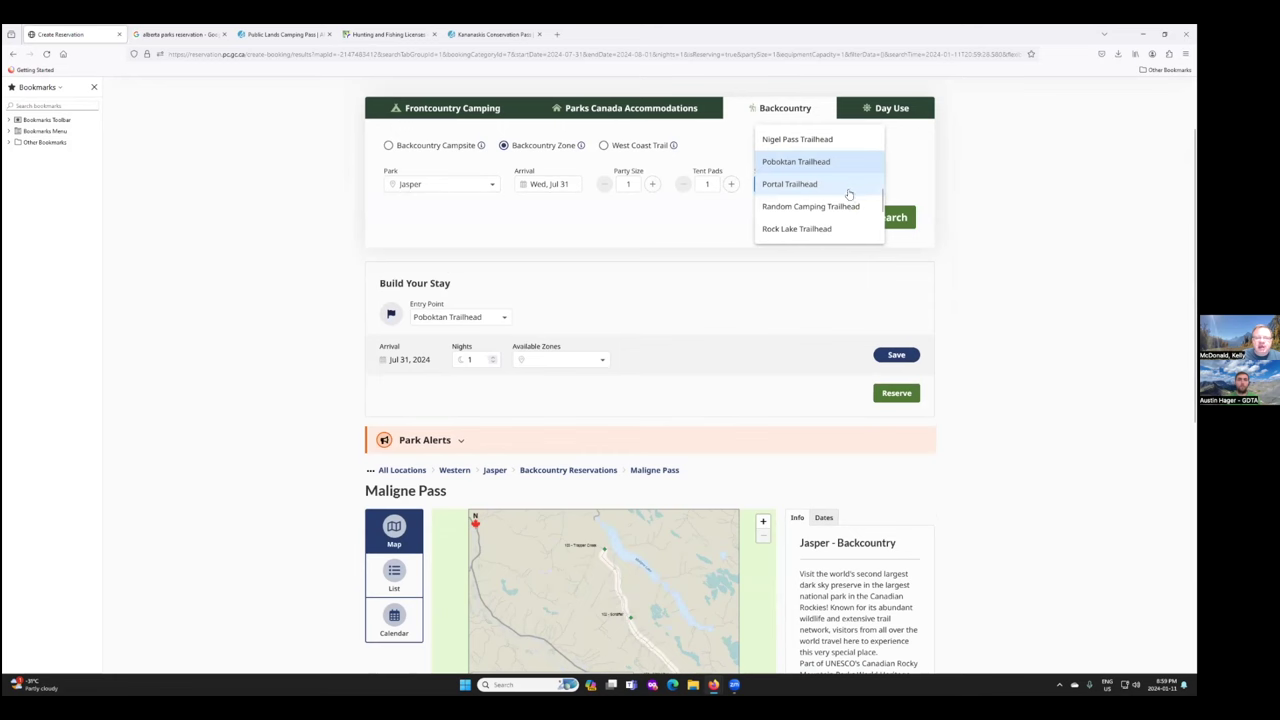
{"action": "scroll", "coordinate": [843, 203], "scroll_direction": "up", "scroll_amount": 3}
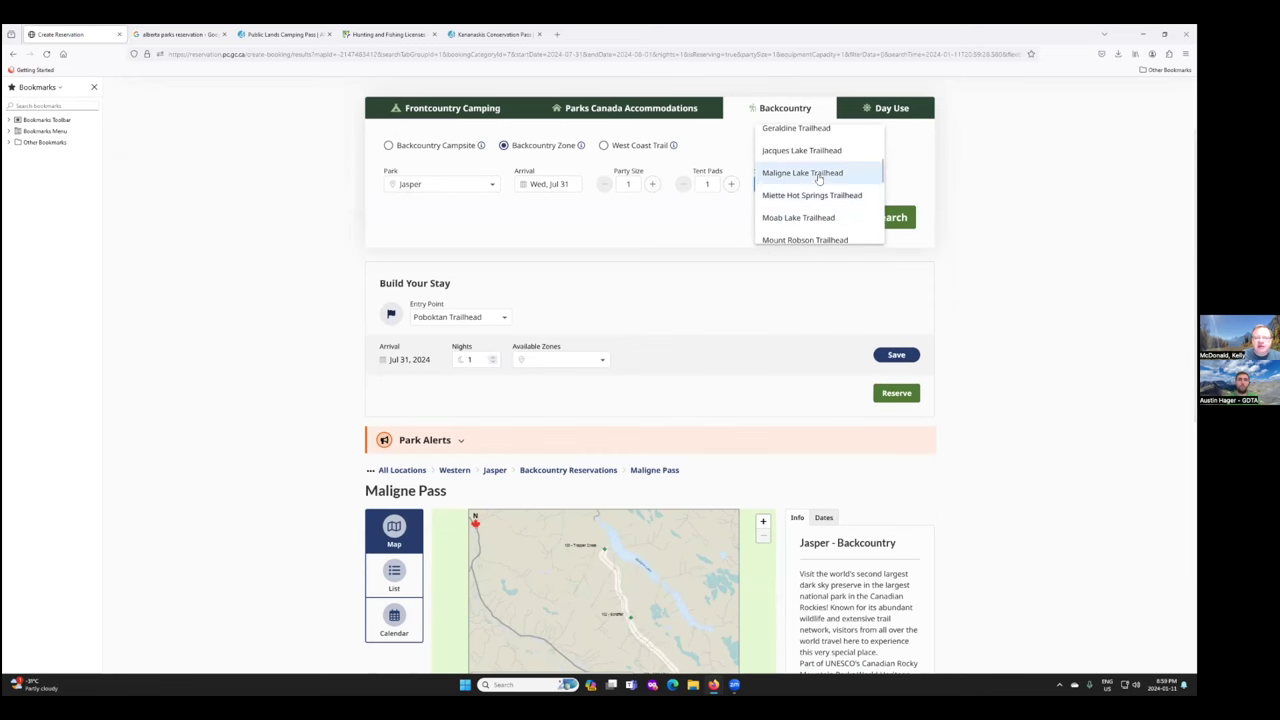
{"action": "left_click", "coordinate": [821, 176]}
{"action": "left_click", "coordinate": [877, 220]}
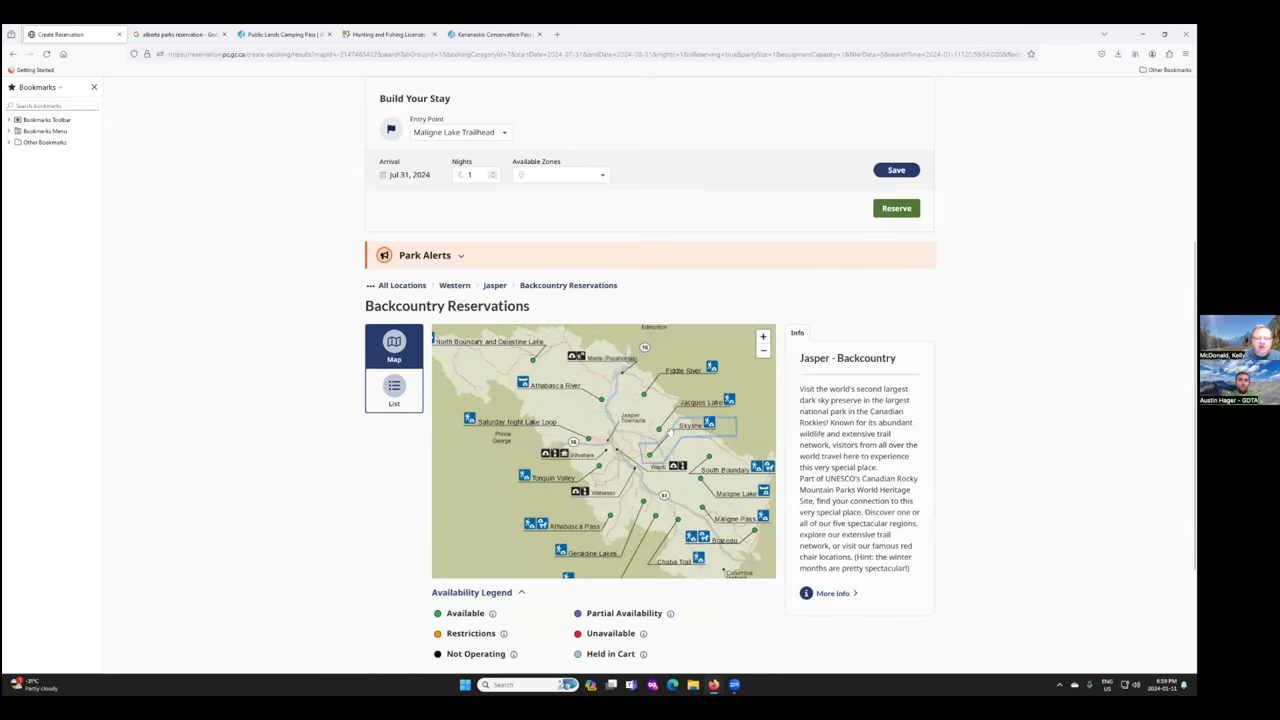
Open the Skyline area from the Jasper map and review its zones in the availability calendar.
{"action": "left_click", "coordinate": [654, 452]}
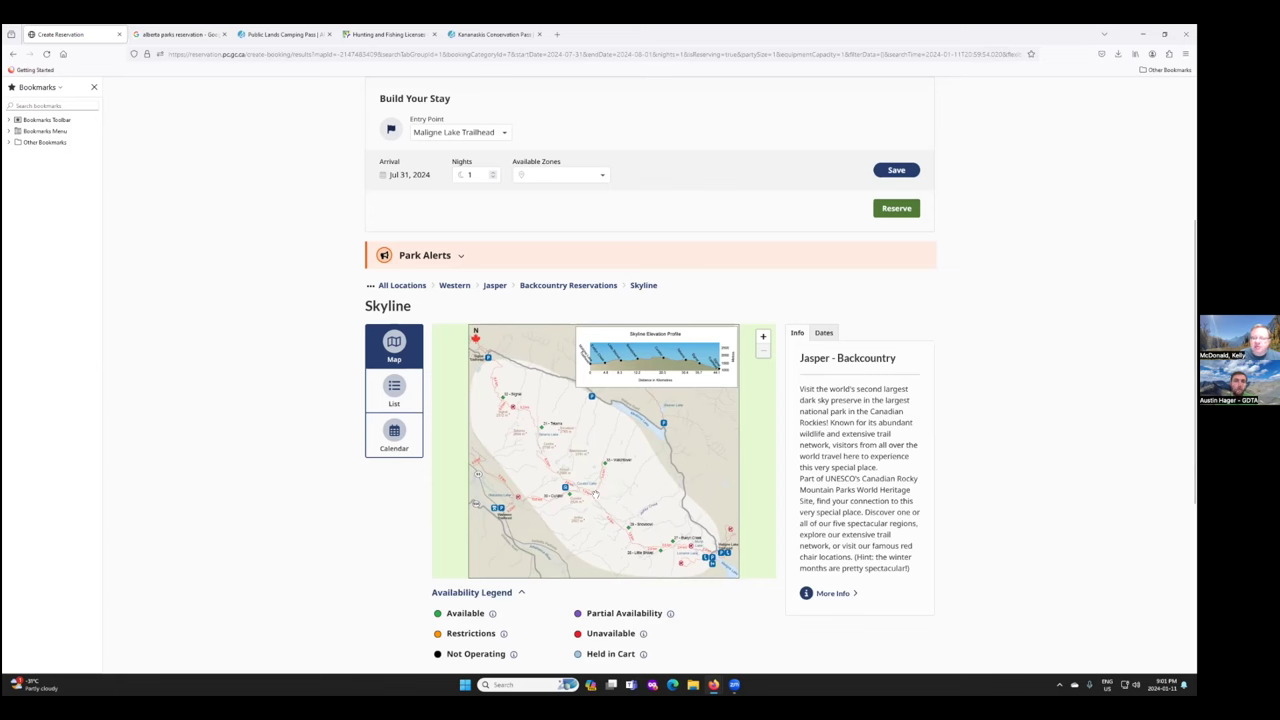
{"action": "left_click", "coordinate": [394, 432]}
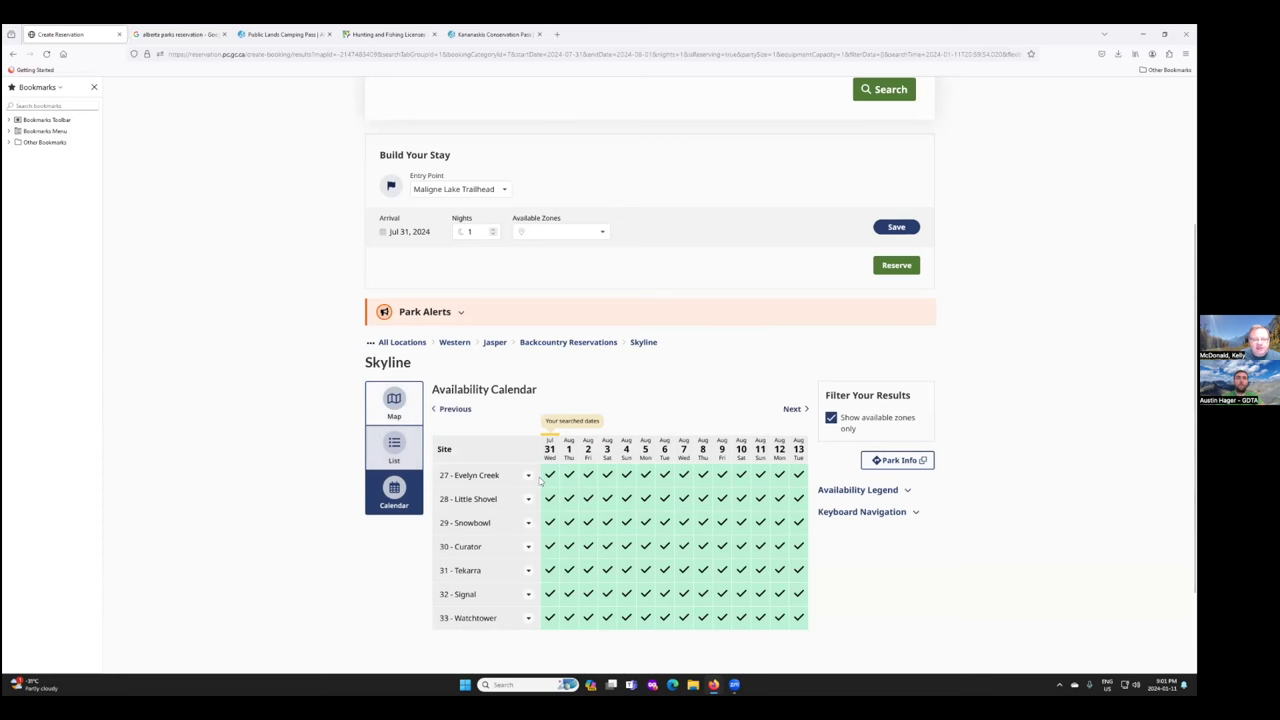
{"action": "scroll", "coordinate": [540, 480], "scroll_direction": "down", "scroll_amount": 2}
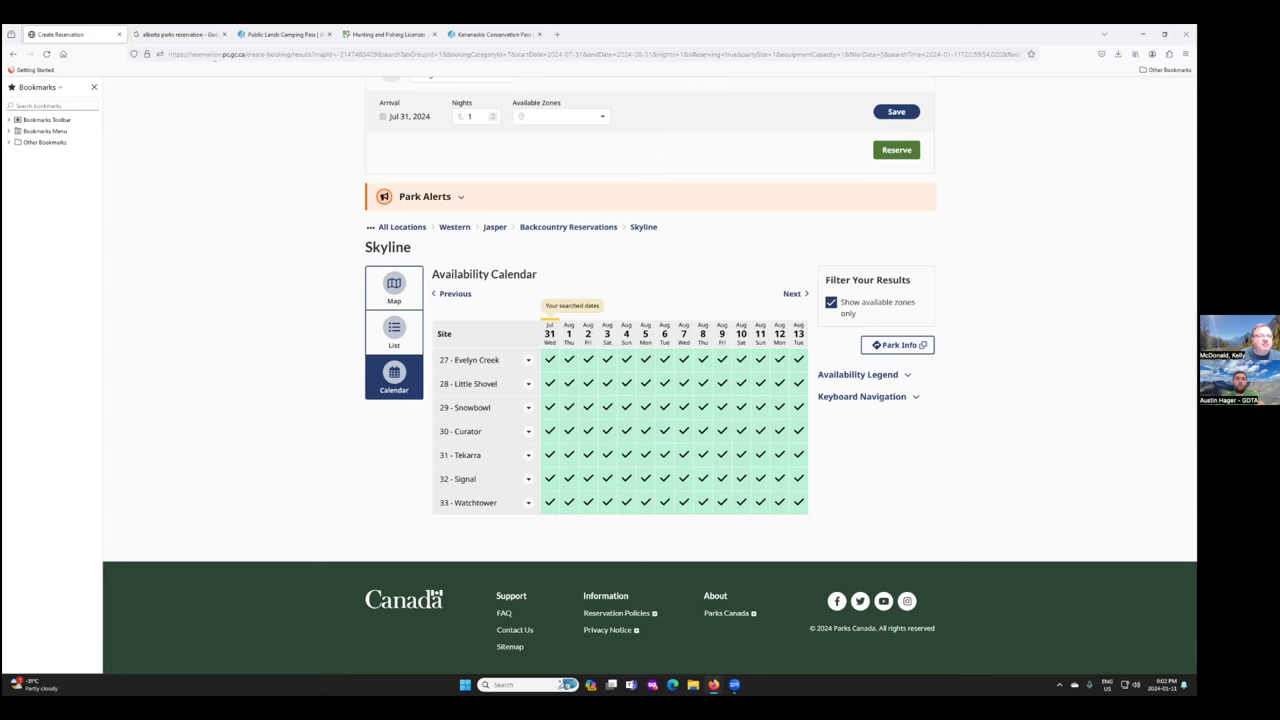
Go to BC Parks' campsite booking site through its reservations page and open the sign-in form.
{"action": "scroll", "coordinate": [357, 228], "scroll_direction": "up", "scroll_amount": 3}
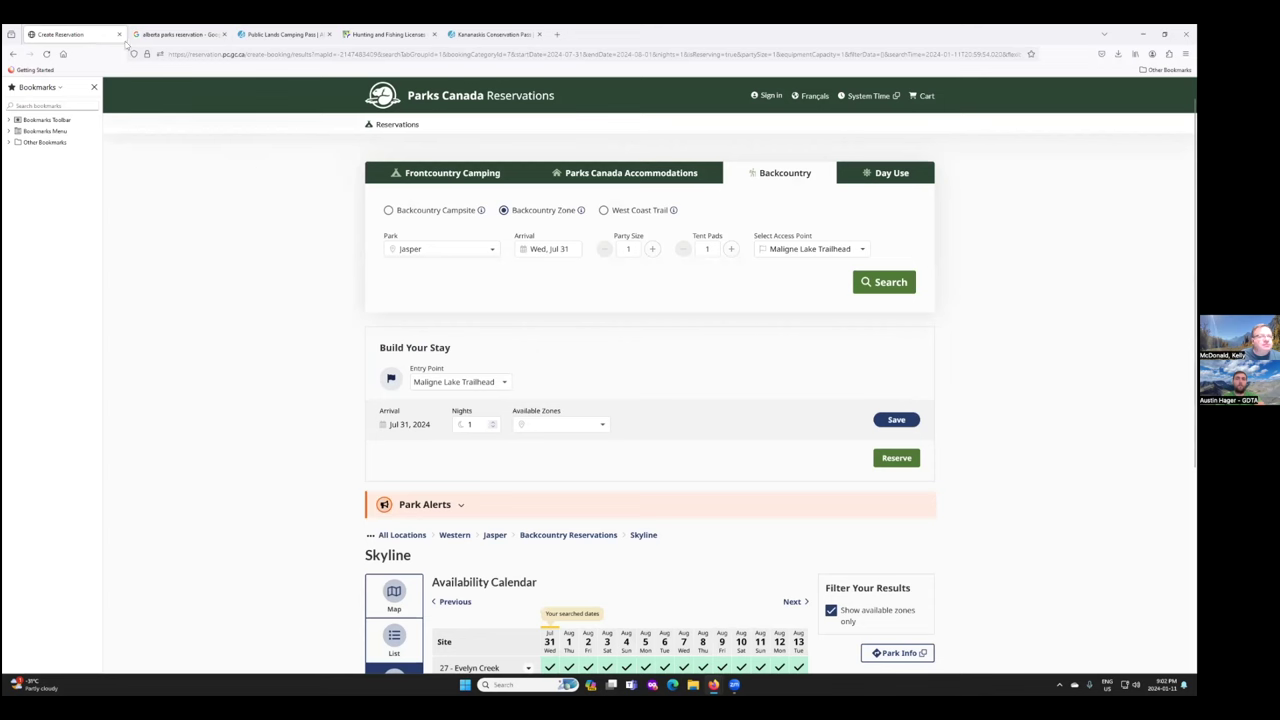
{"action": "left_click", "coordinate": [214, 55]}
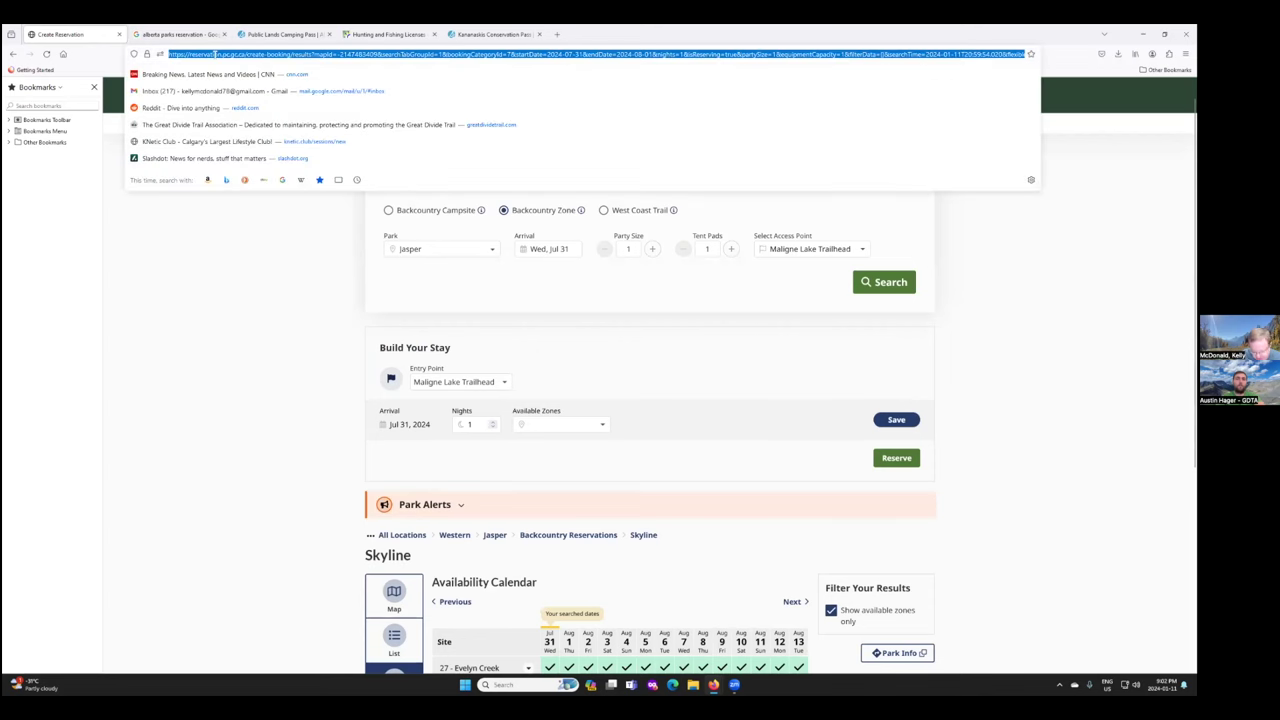
{"action": "type", "text": "bc parks re"}
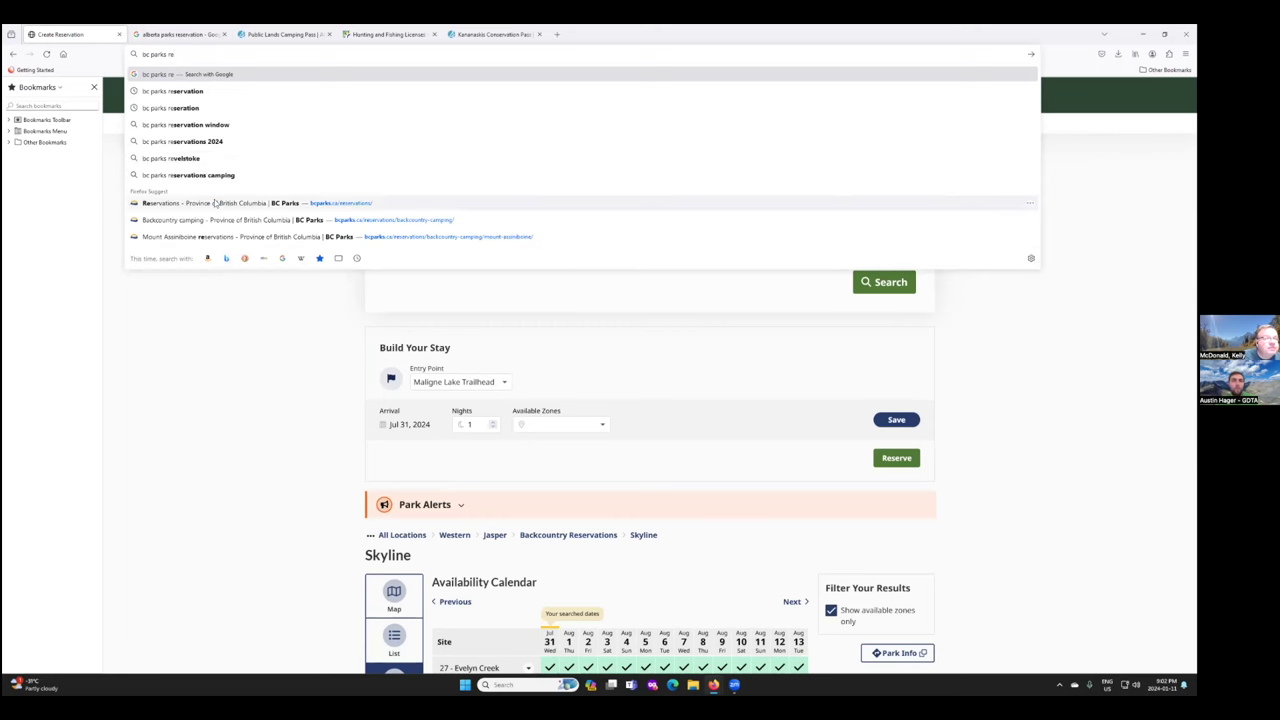
{"action": "left_click", "coordinate": [214, 202]}
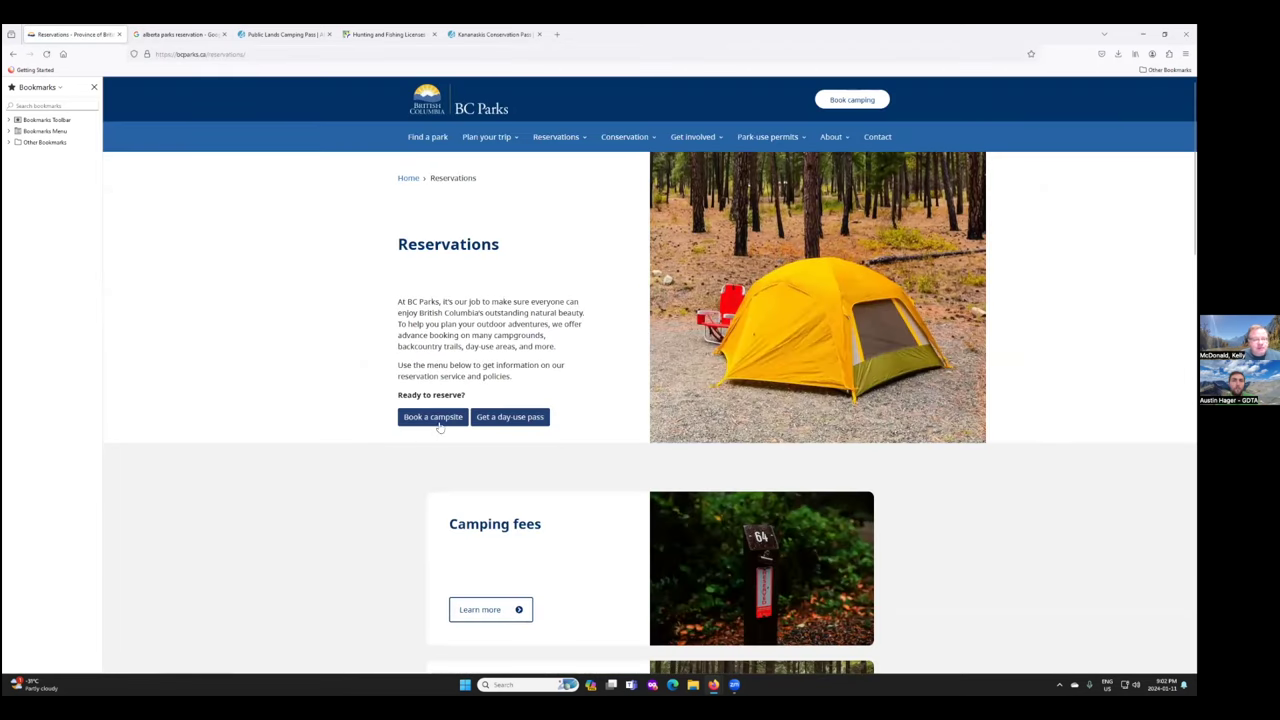
{"action": "left_click", "coordinate": [440, 418]}
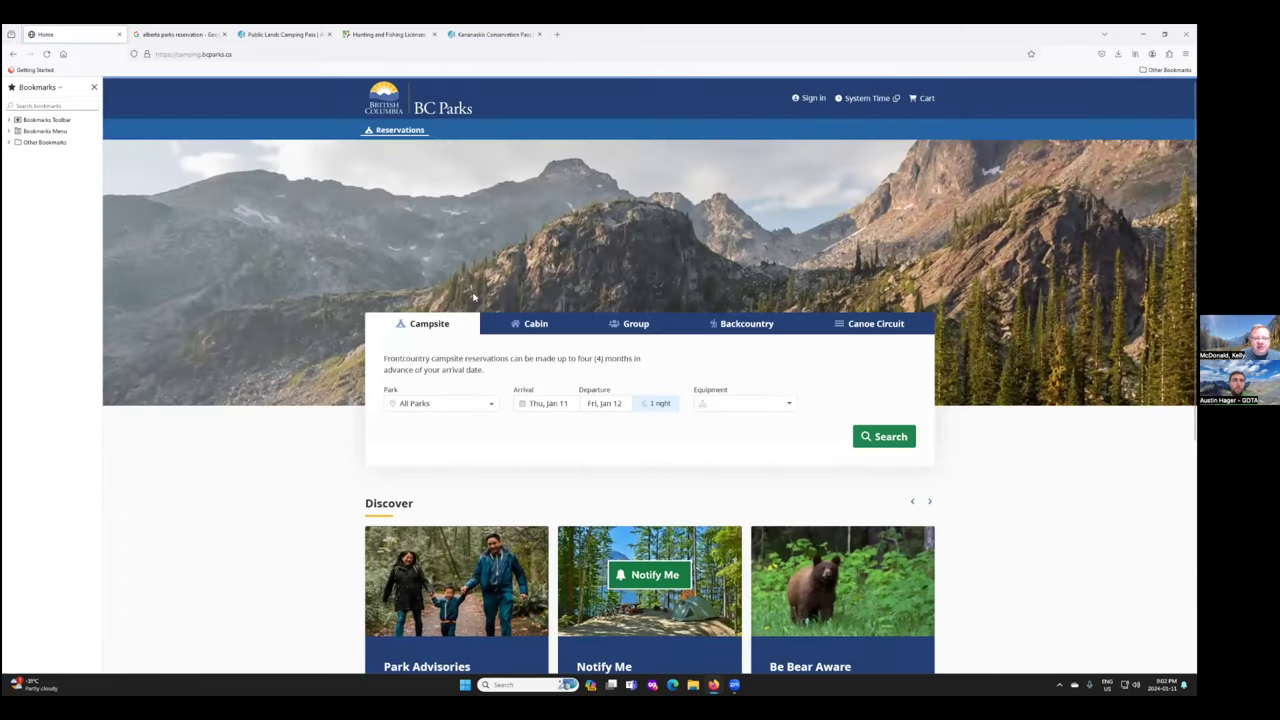
{"action": "left_click", "coordinate": [814, 100]}
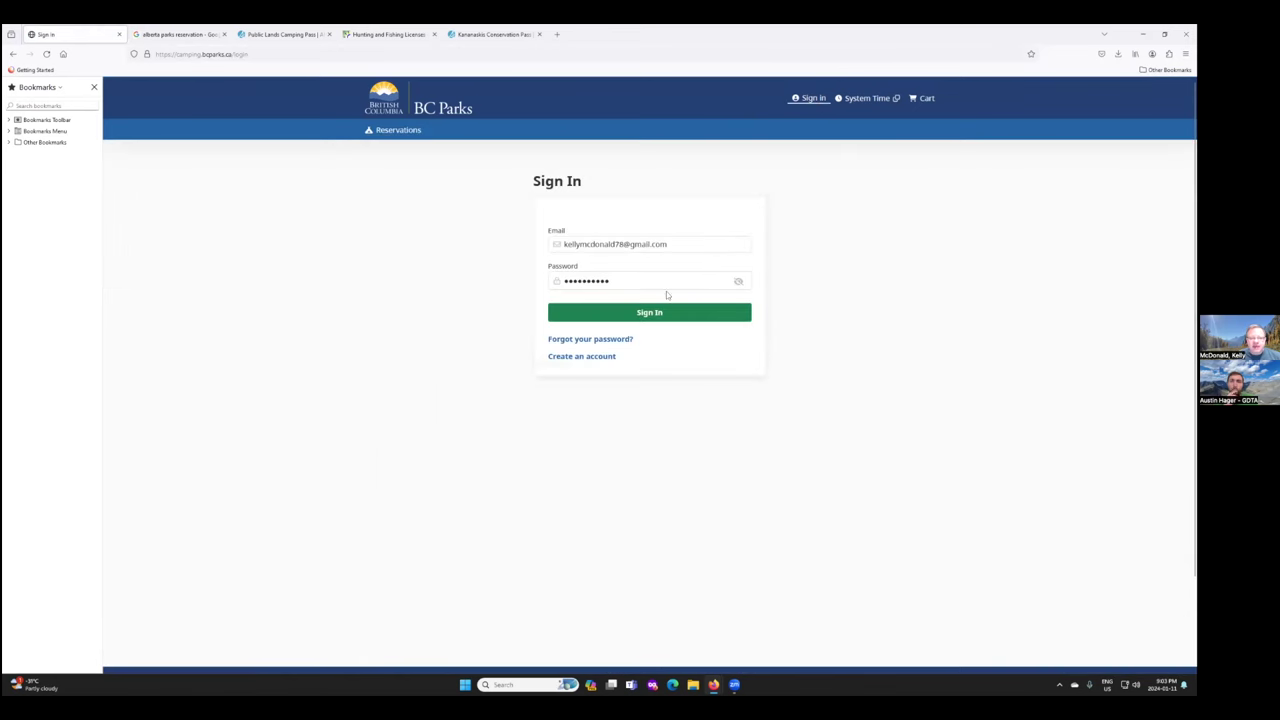
View BC Parks' account creation form and return to the reservation home page.
{"action": "left_click", "coordinate": [584, 358]}
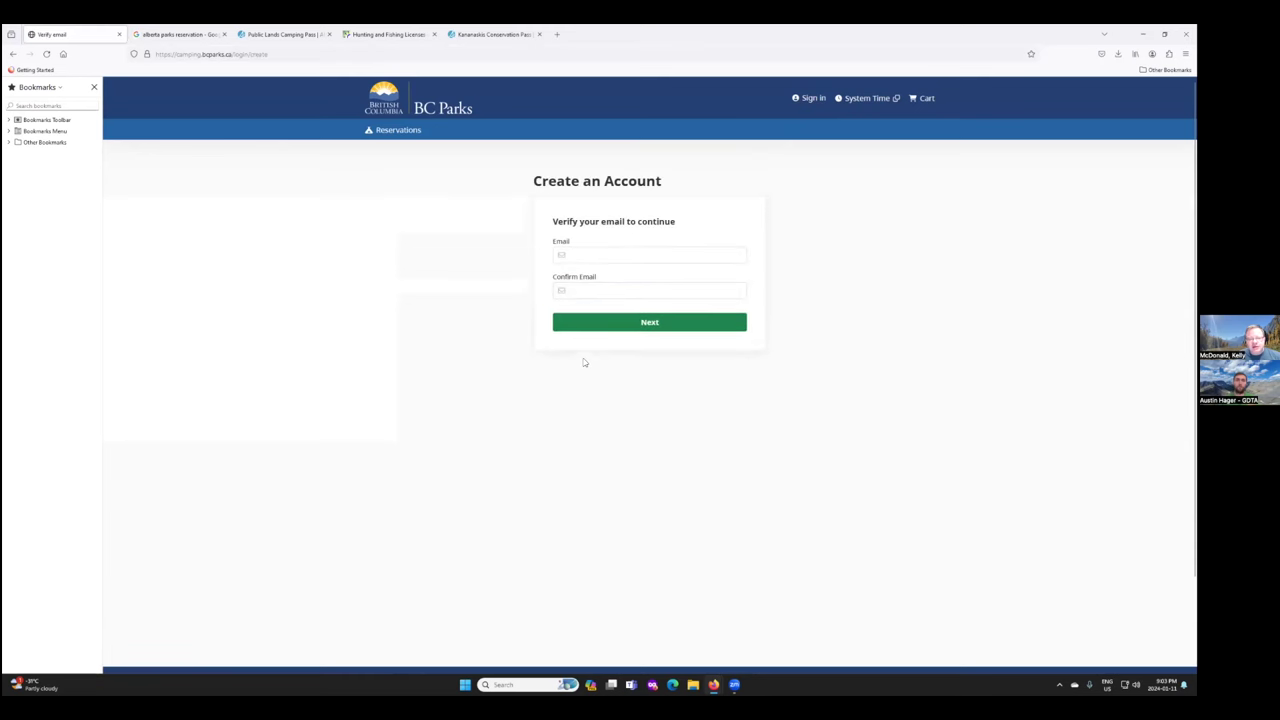
{"action": "left_click", "coordinate": [610, 259]}
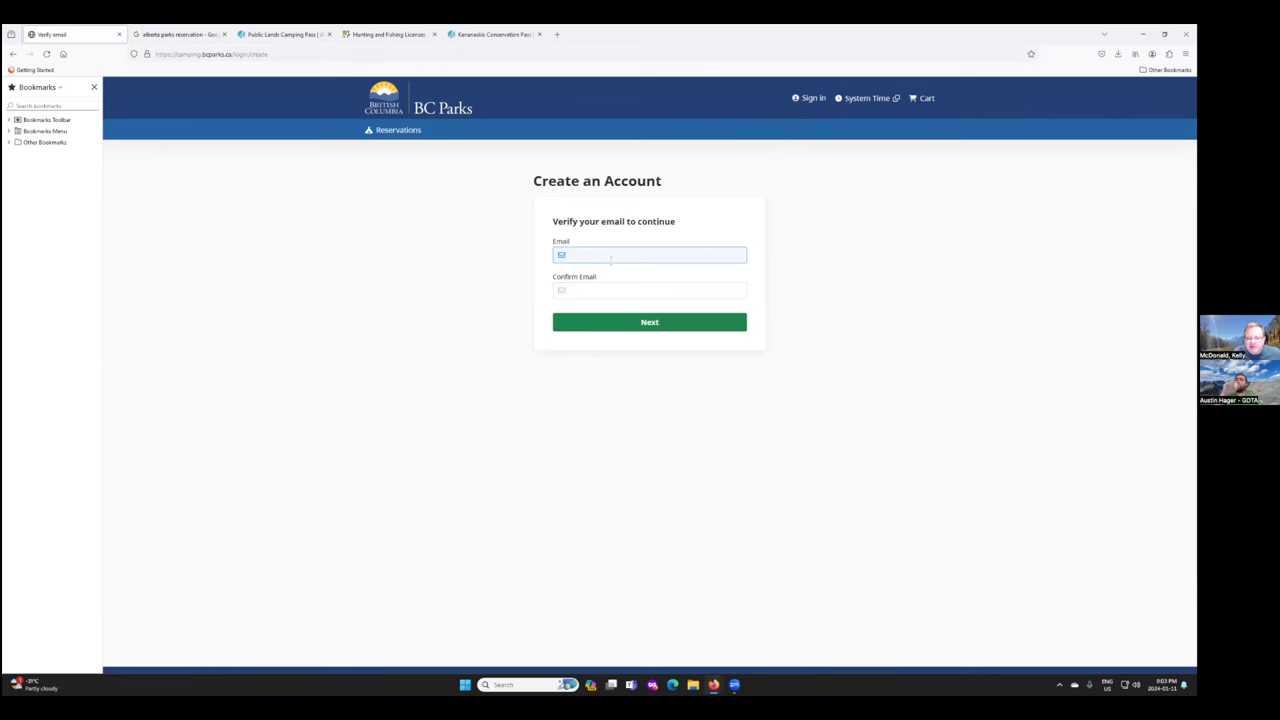
{"action": "left_click", "coordinate": [642, 336]}
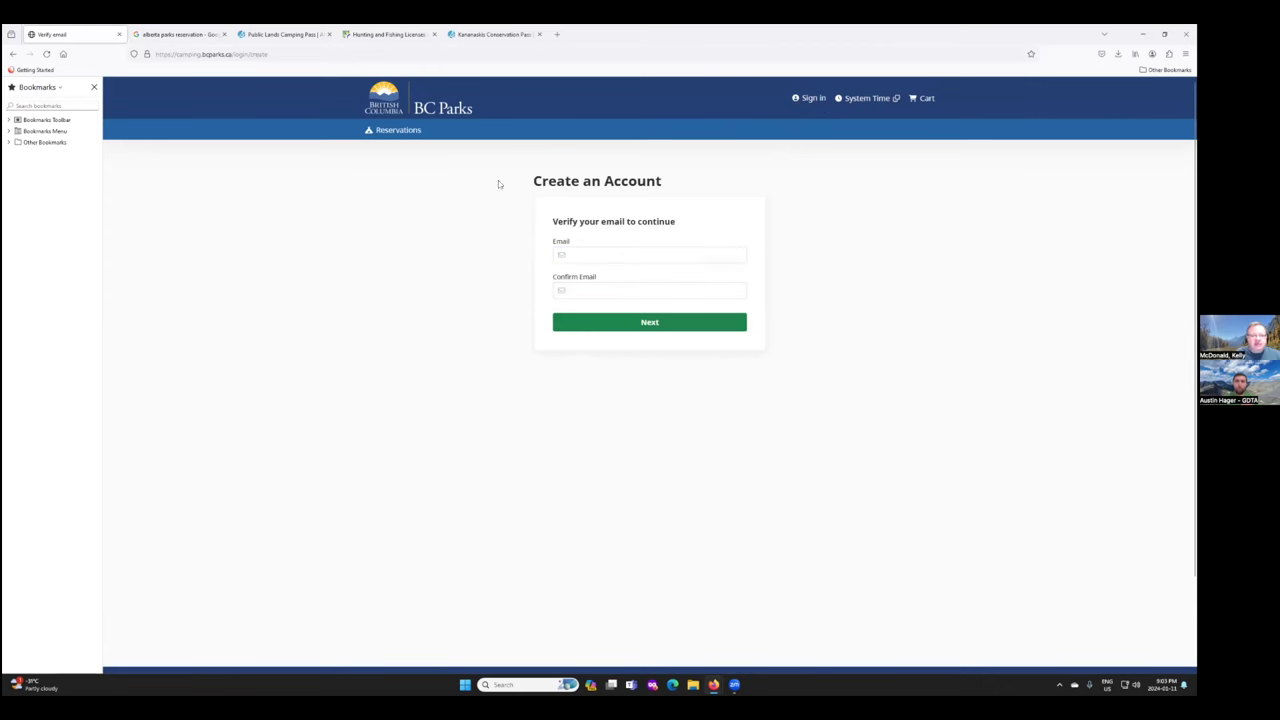
{"action": "left_click", "coordinate": [12, 54]}
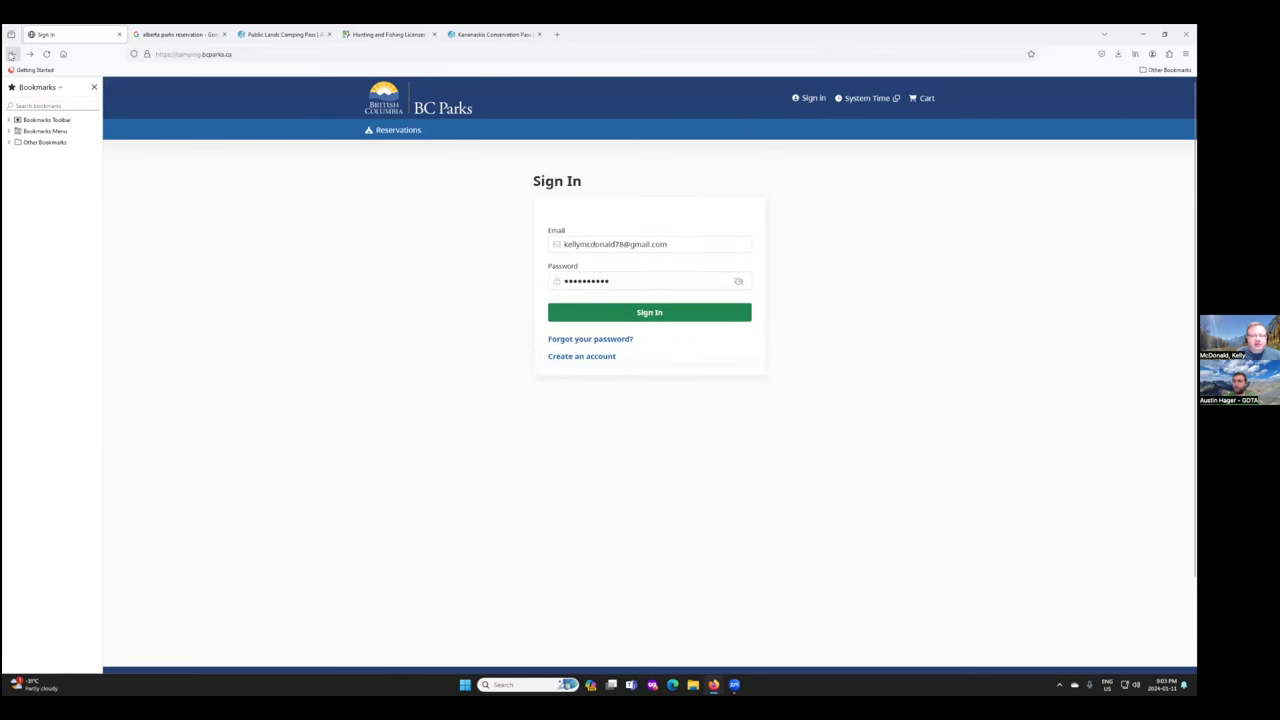
{"action": "left_click", "coordinate": [12, 54]}
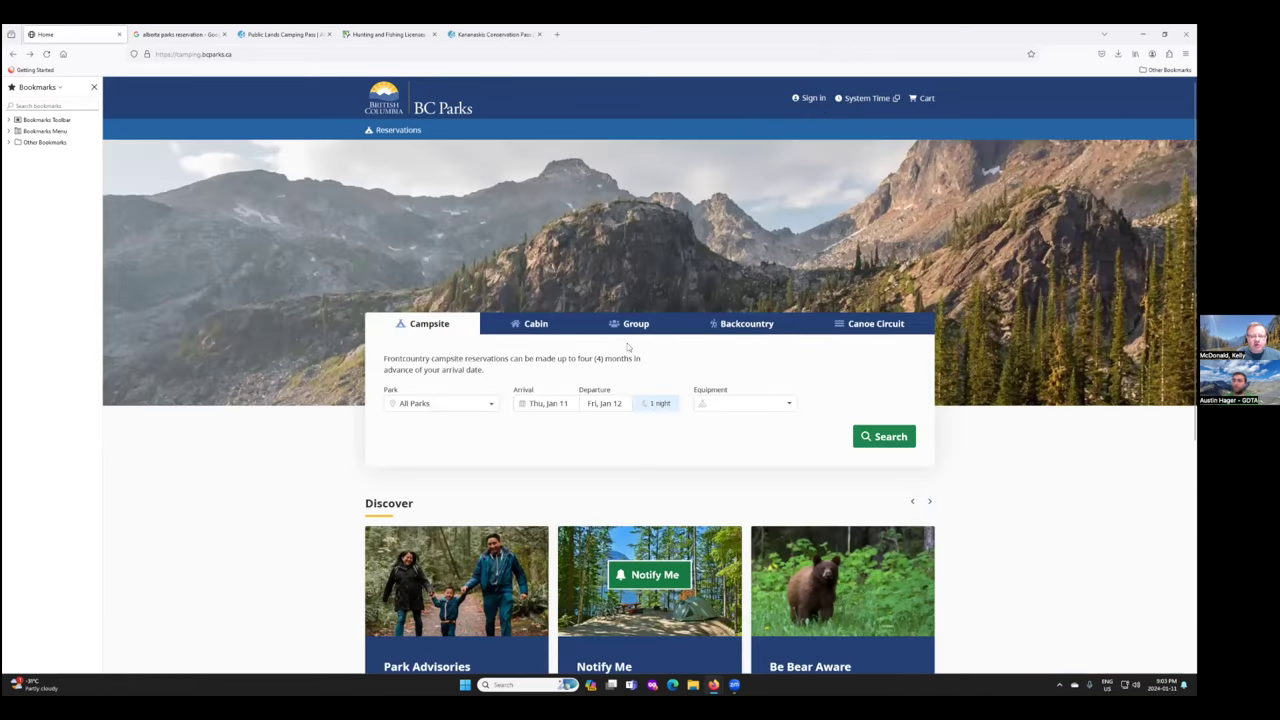
Search for backcountry reservations with Mount Assiniboine as the park.
{"action": "left_click", "coordinate": [756, 329]}
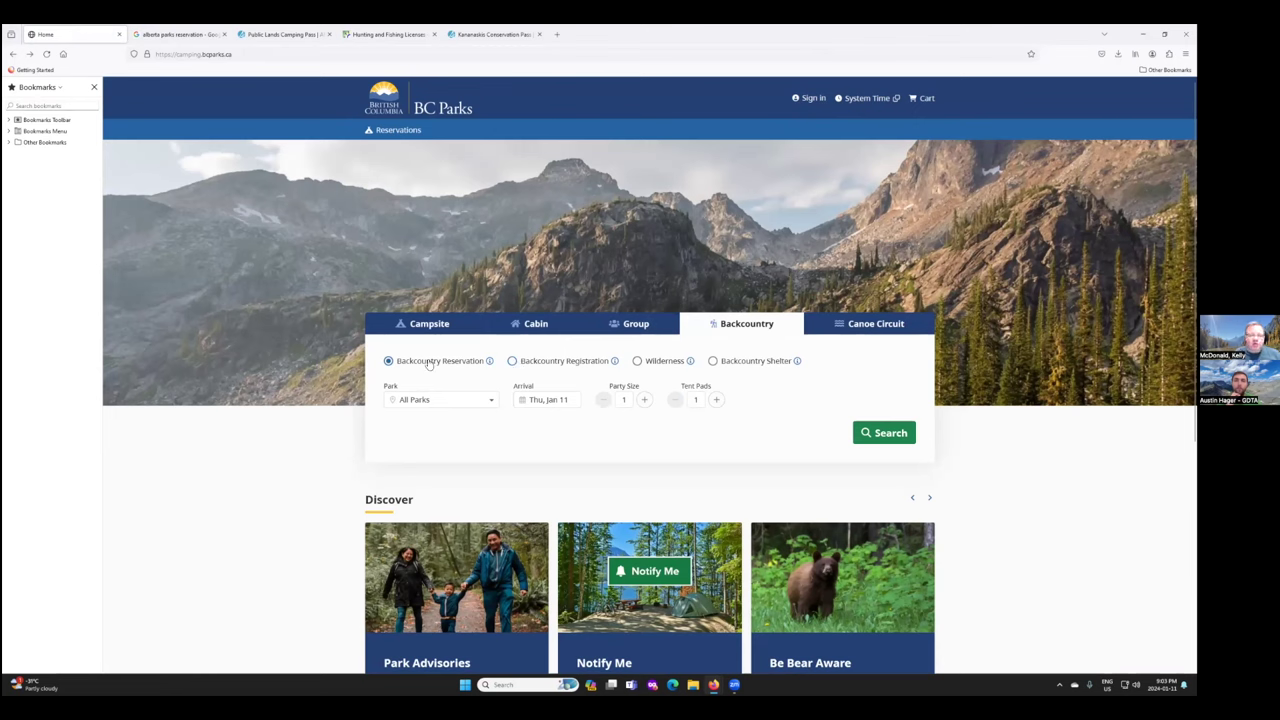
{"action": "left_click", "coordinate": [491, 404]}
{"action": "scroll", "coordinate": [420, 455], "scroll_direction": "down", "scroll_amount": 1}
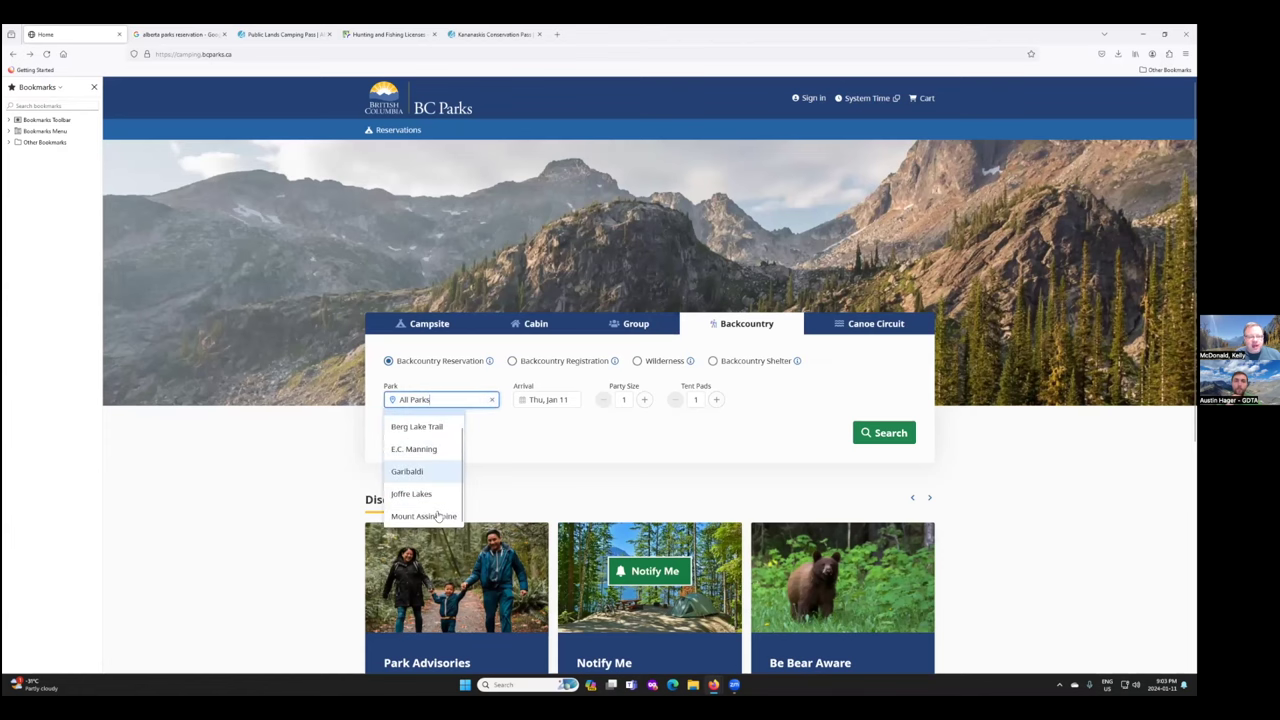
{"action": "left_click", "coordinate": [434, 516]}
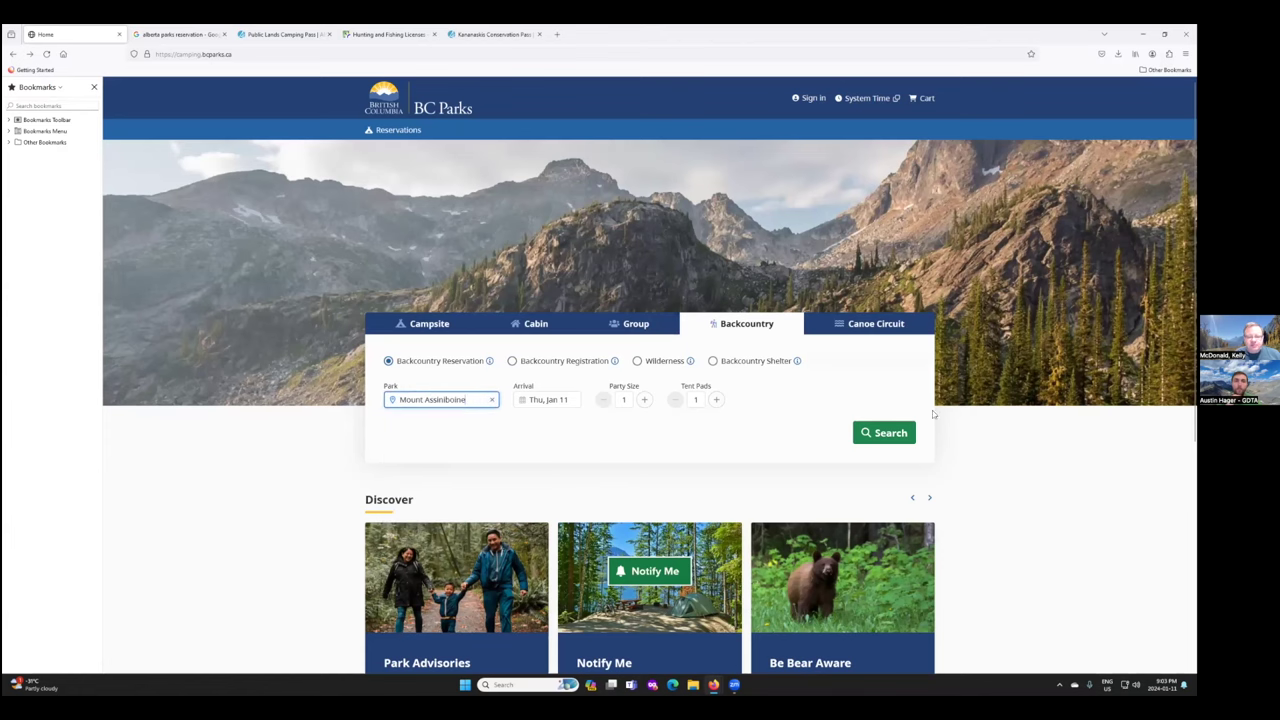
{"action": "left_click", "coordinate": [889, 430]}
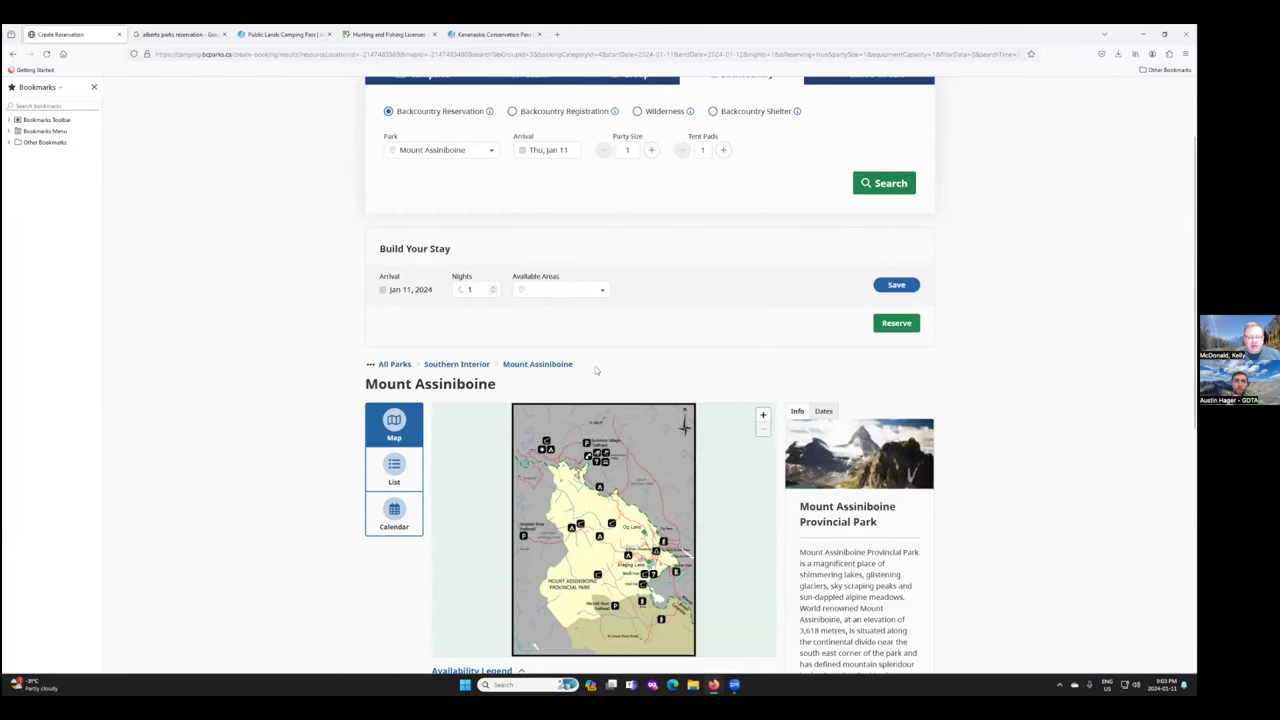
Review Mount Assiniboine's park map and open its availability calendar.
{"action": "scroll", "coordinate": [713, 525], "scroll_direction": "down", "scroll_amount": 2}
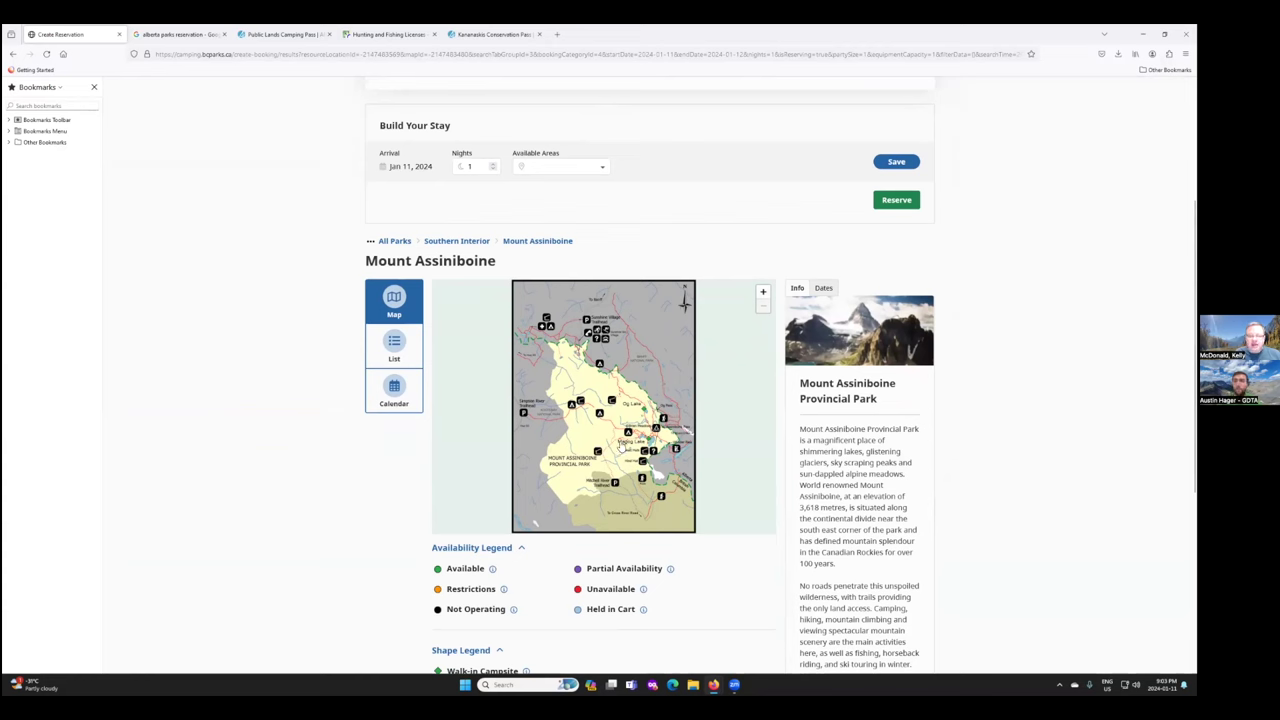
{"action": "mouse_move", "coordinate": [621, 447]}
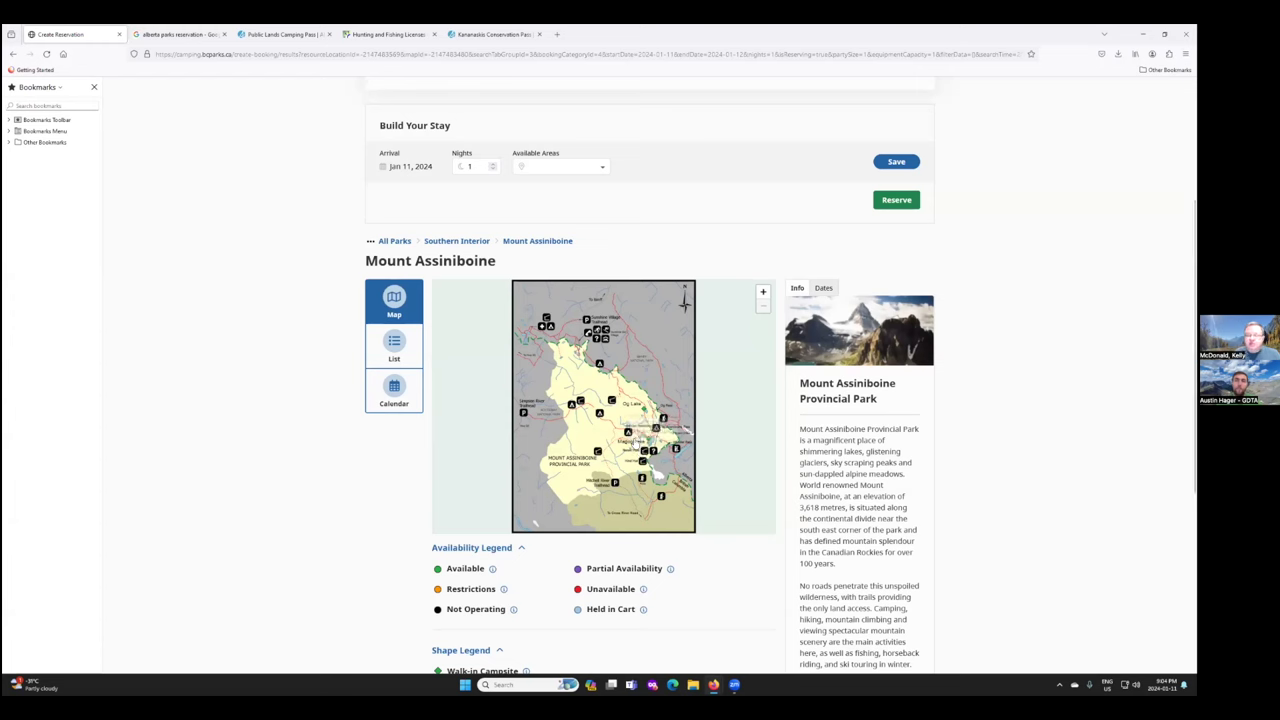
{"action": "left_click", "coordinate": [394, 393]}
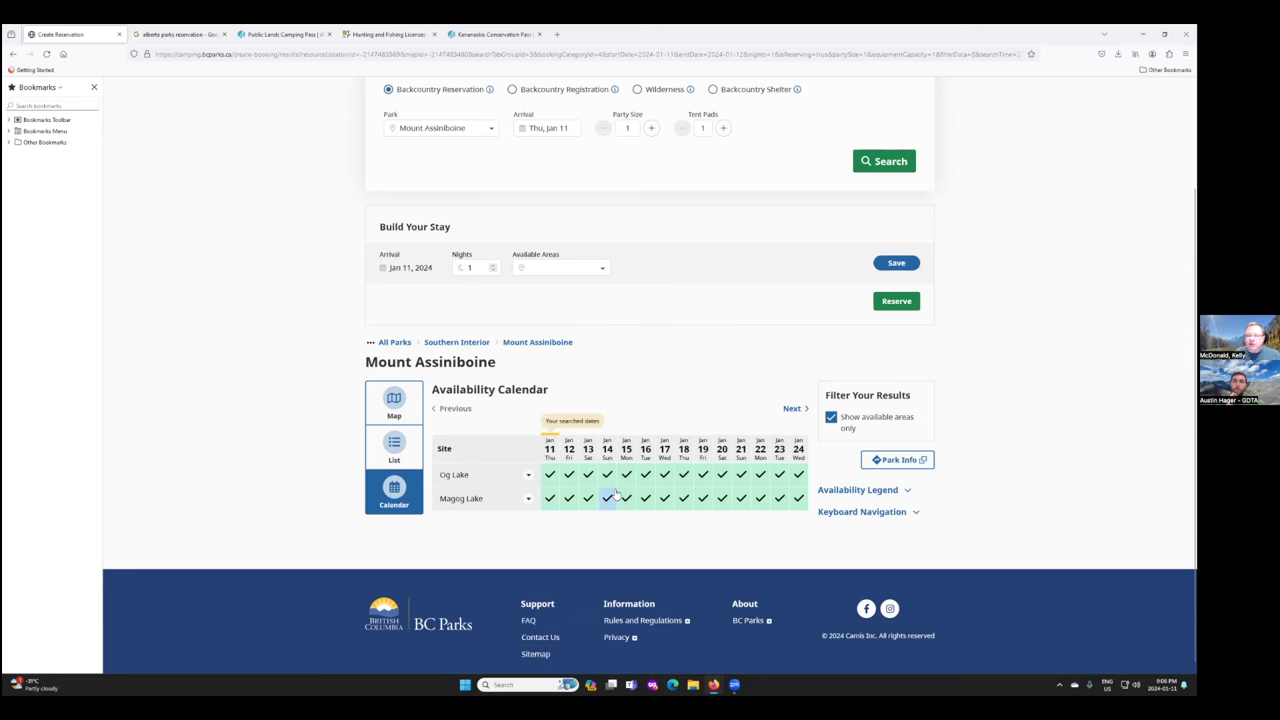
Change the search to Backcountry Registration and search for Elk Lakes.
{"action": "scroll", "coordinate": [614, 497], "scroll_direction": "up", "scroll_amount": 2}
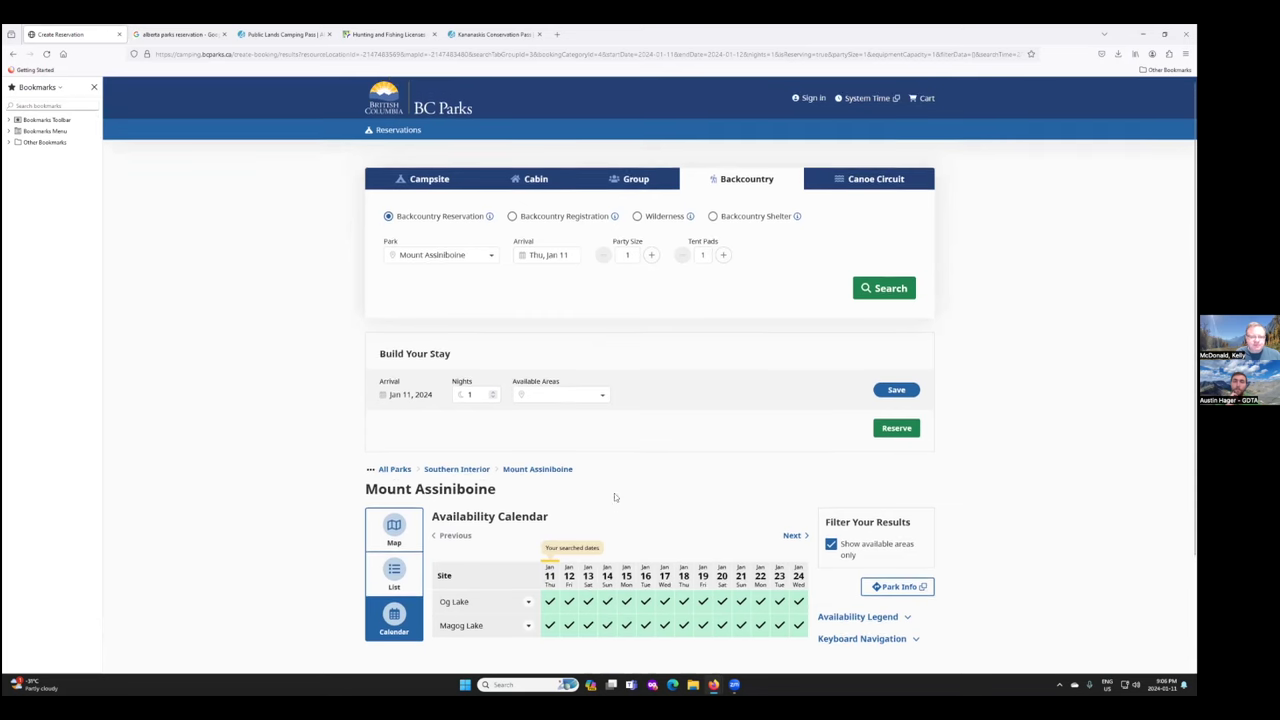
{"action": "left_click", "coordinate": [511, 217]}
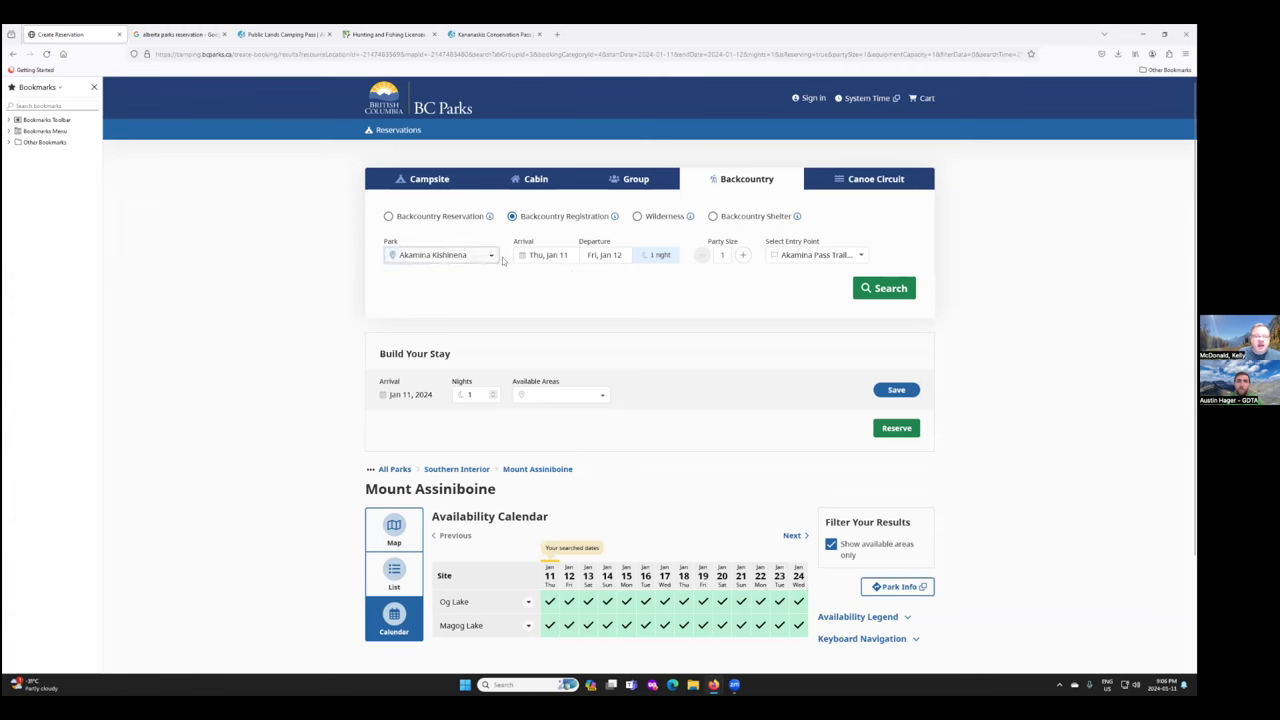
{"action": "left_click", "coordinate": [470, 256]}
{"action": "scroll", "coordinate": [456, 330], "scroll_direction": "down", "scroll_amount": 3}
{"action": "scroll", "coordinate": [456, 335], "scroll_direction": "down", "scroll_amount": 1}
{"action": "left_click", "coordinate": [446, 296]}
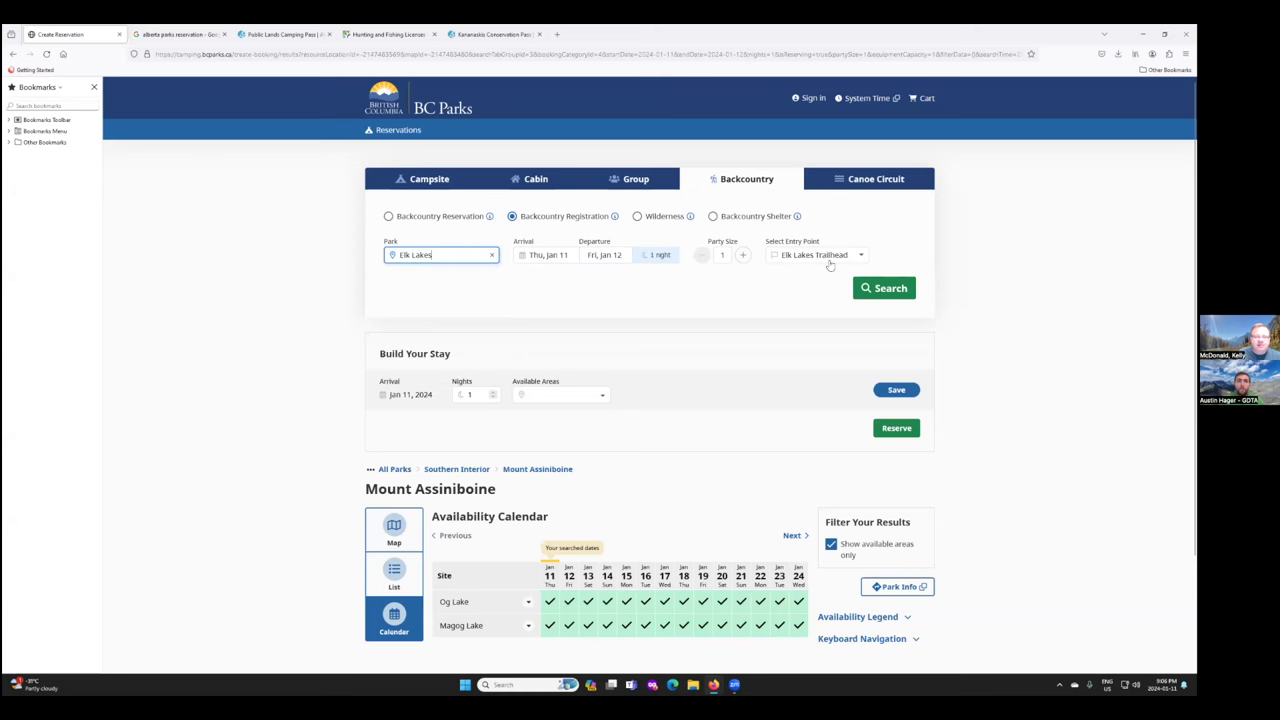
{"action": "left_click", "coordinate": [885, 289]}
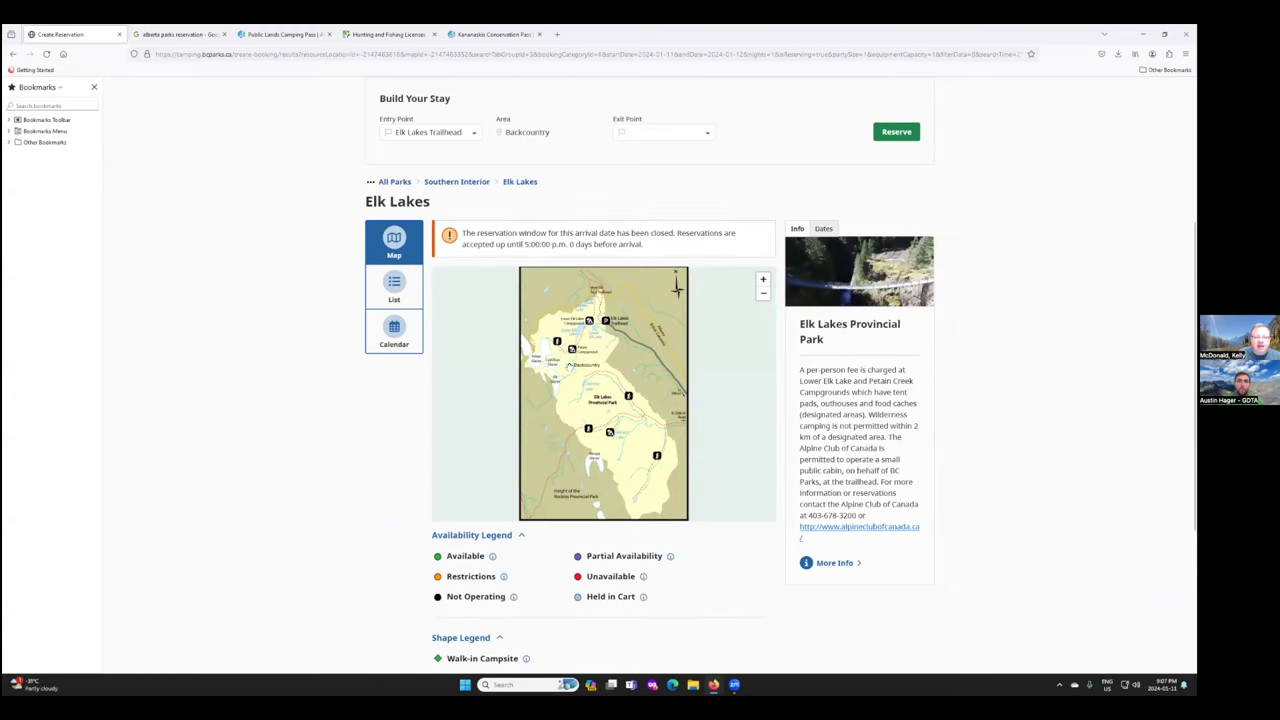
Try to reserve the Backcountry area on the Elk Lakes map and dismiss the resulting dialog.
{"action": "left_click", "coordinate": [569, 366]}
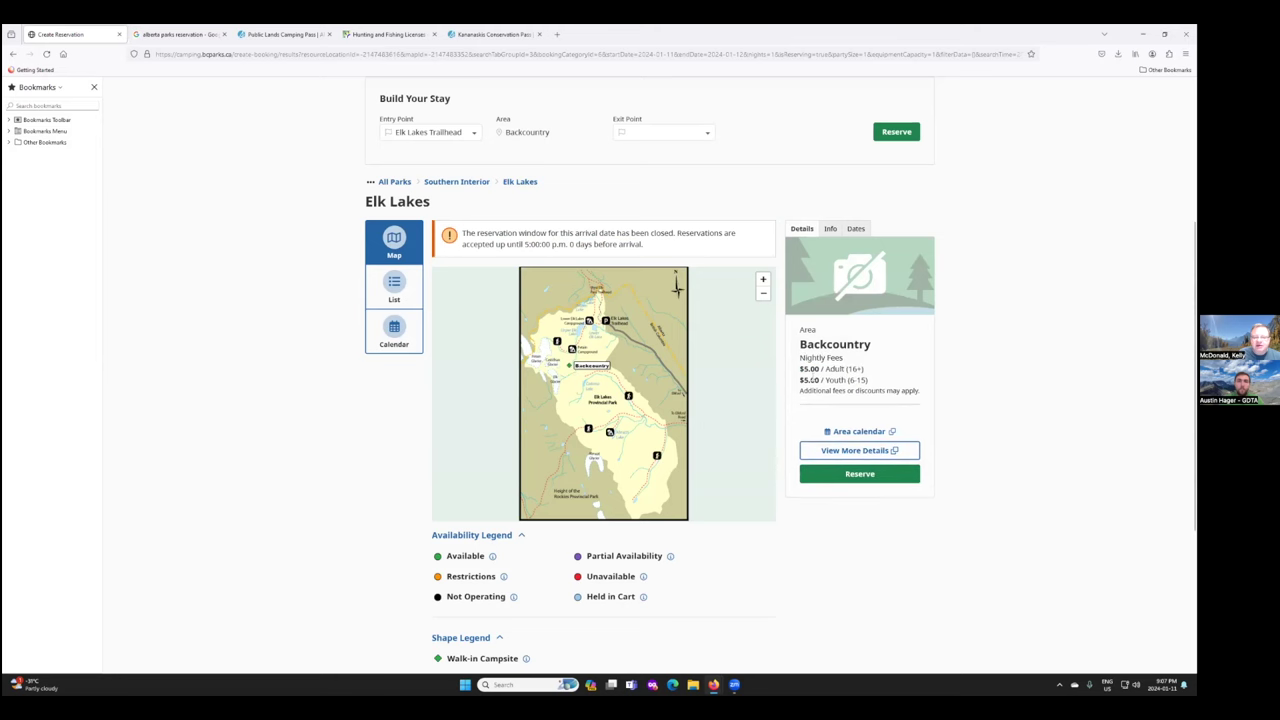
{"action": "left_click", "coordinate": [856, 474]}
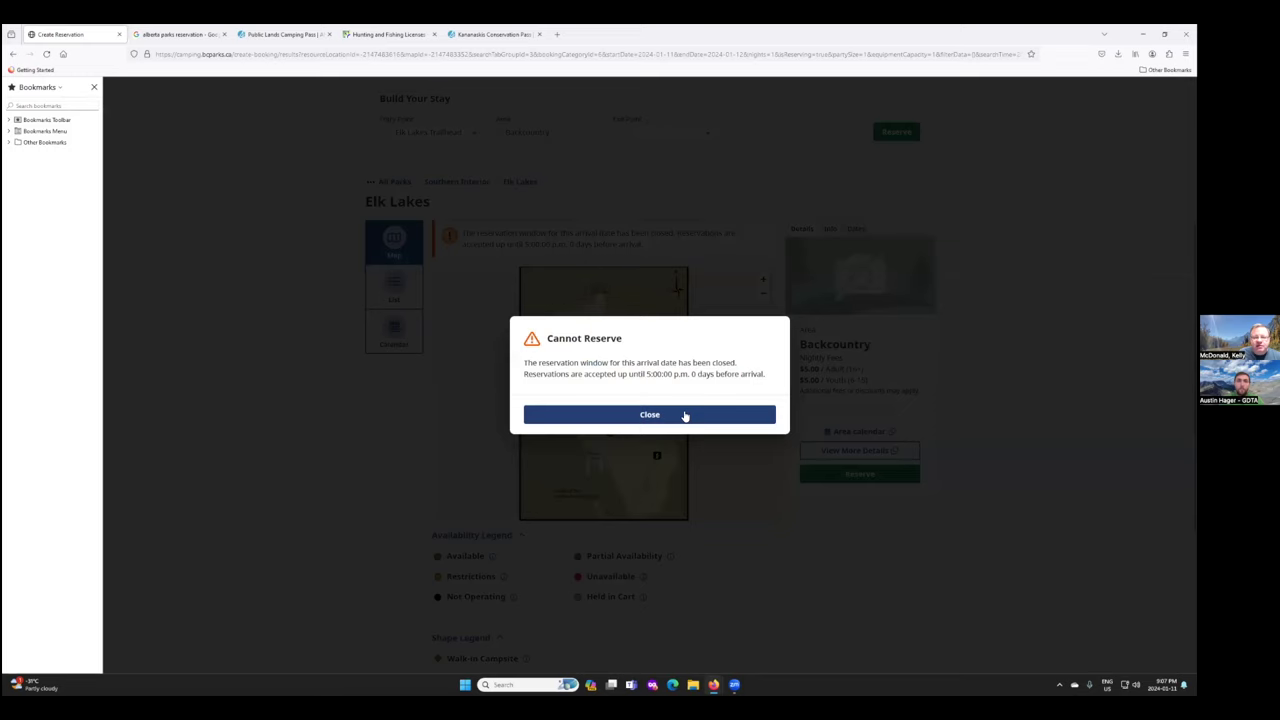
{"action": "left_click", "coordinate": [685, 416]}
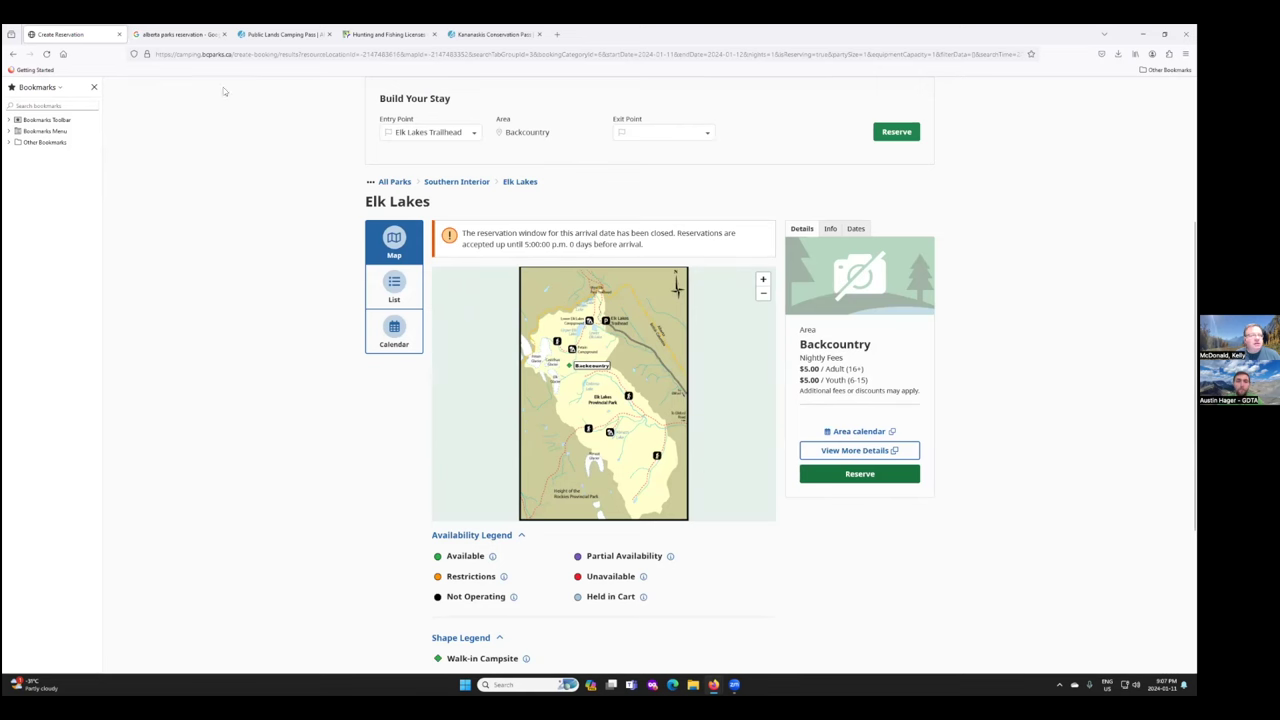
Close the BC Parks page, open Reserve.AlbertaParks.ca from the Alberta Parks search results, and reload it.
{"action": "left_click", "coordinate": [119, 34]}
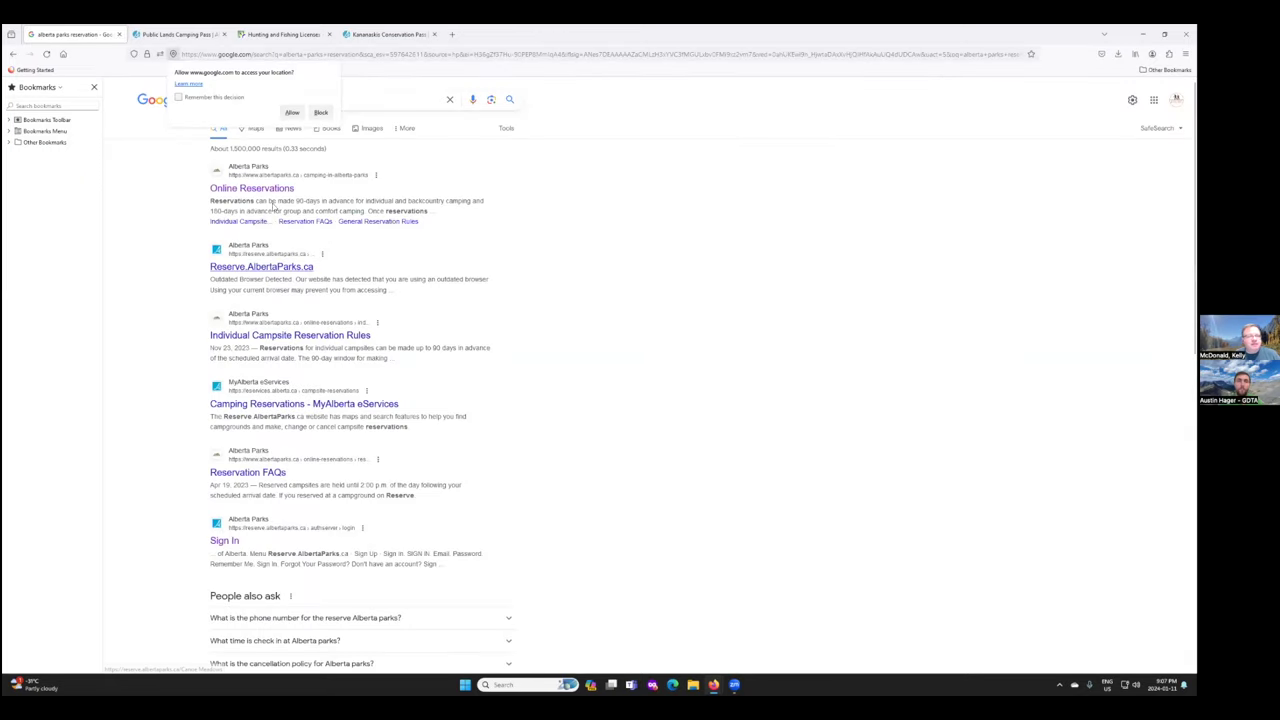
{"action": "left_click", "coordinate": [268, 270]}
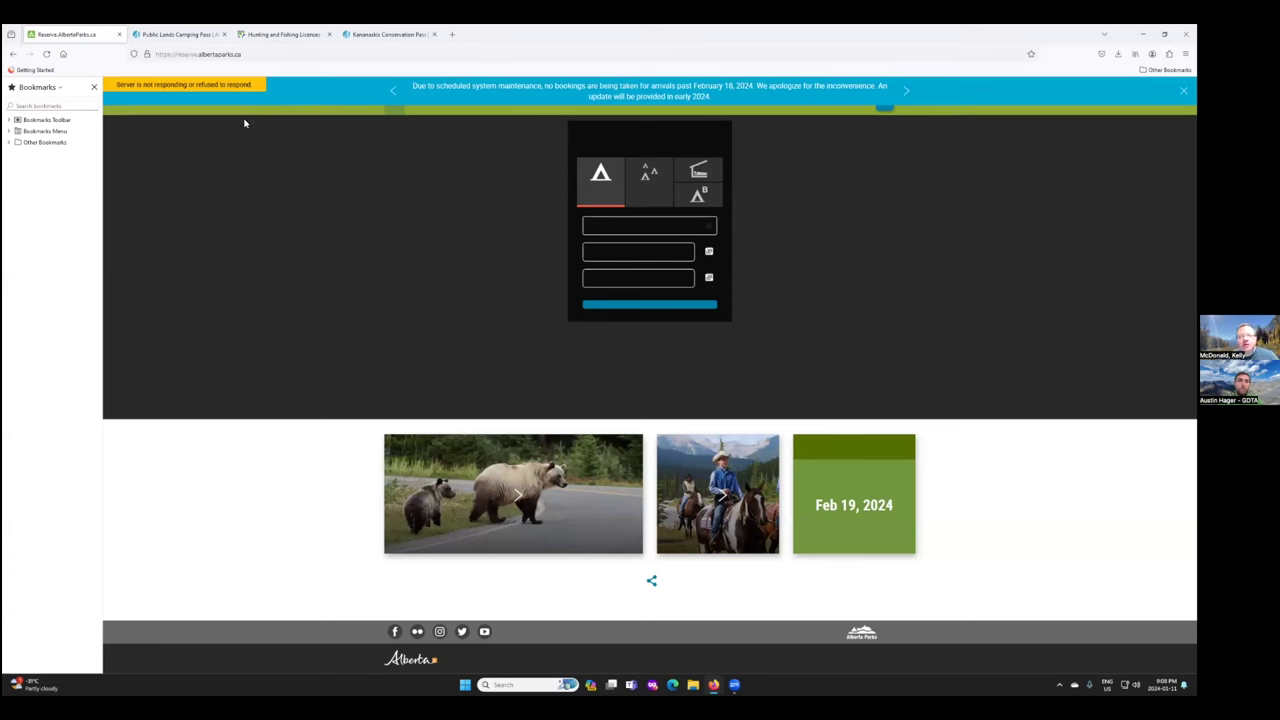
{"action": "left_click", "coordinate": [46, 55]}
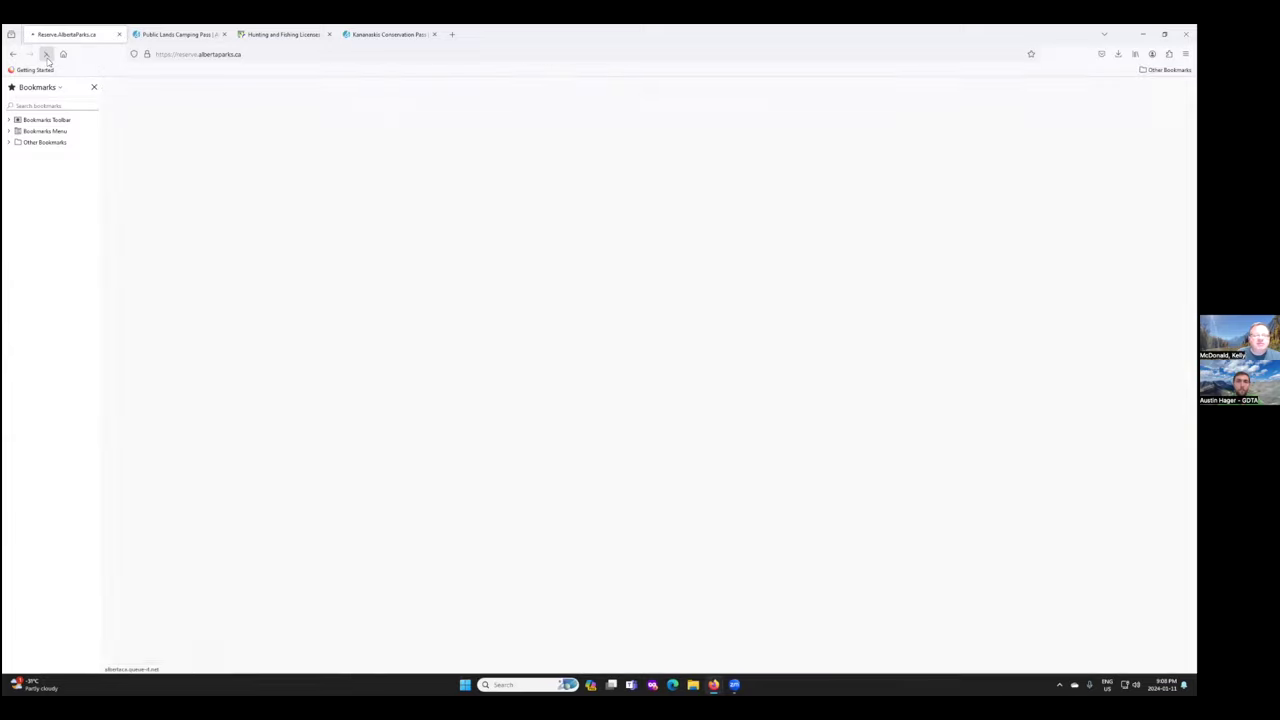
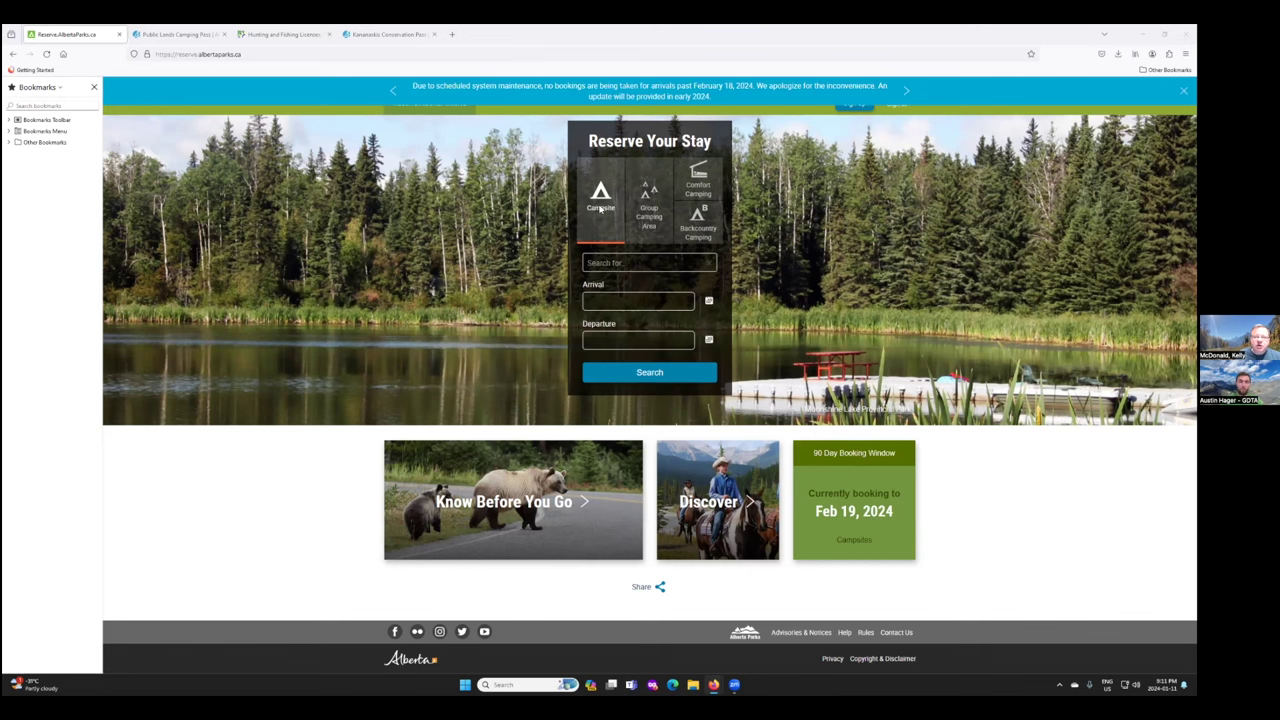
Search for campsites at Boulton Creek campground with arrival 08-Feb-2024 and departure 16-Feb-2024.
{"action": "left_click", "coordinate": [645, 265]}
{"action": "type", "text": "bo"}
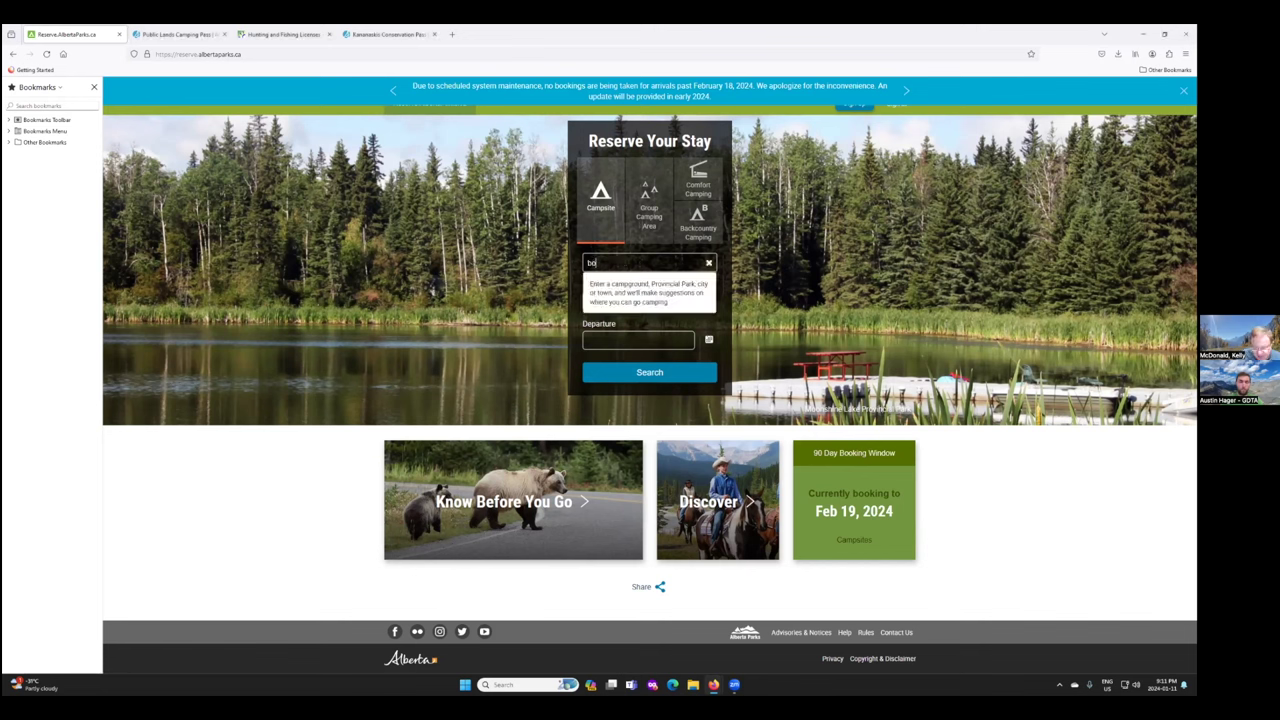
{"action": "type", "text": "ul"}
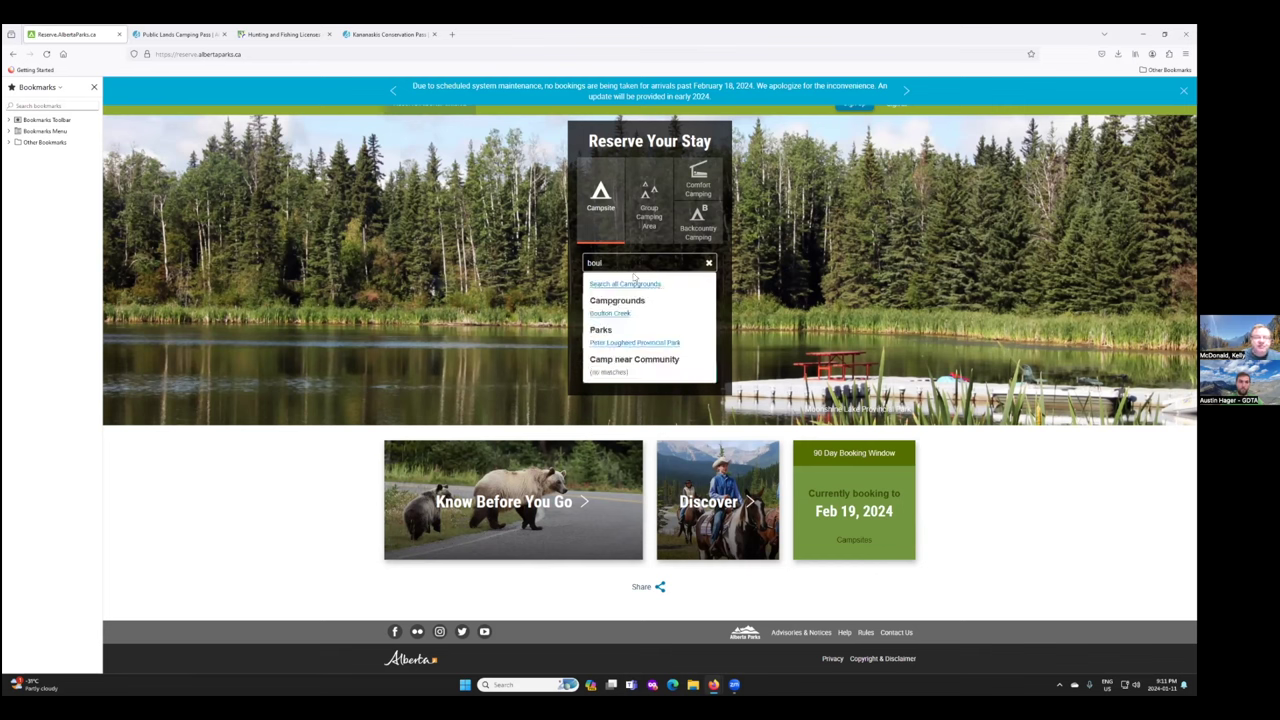
{"action": "left_click", "coordinate": [620, 314]}
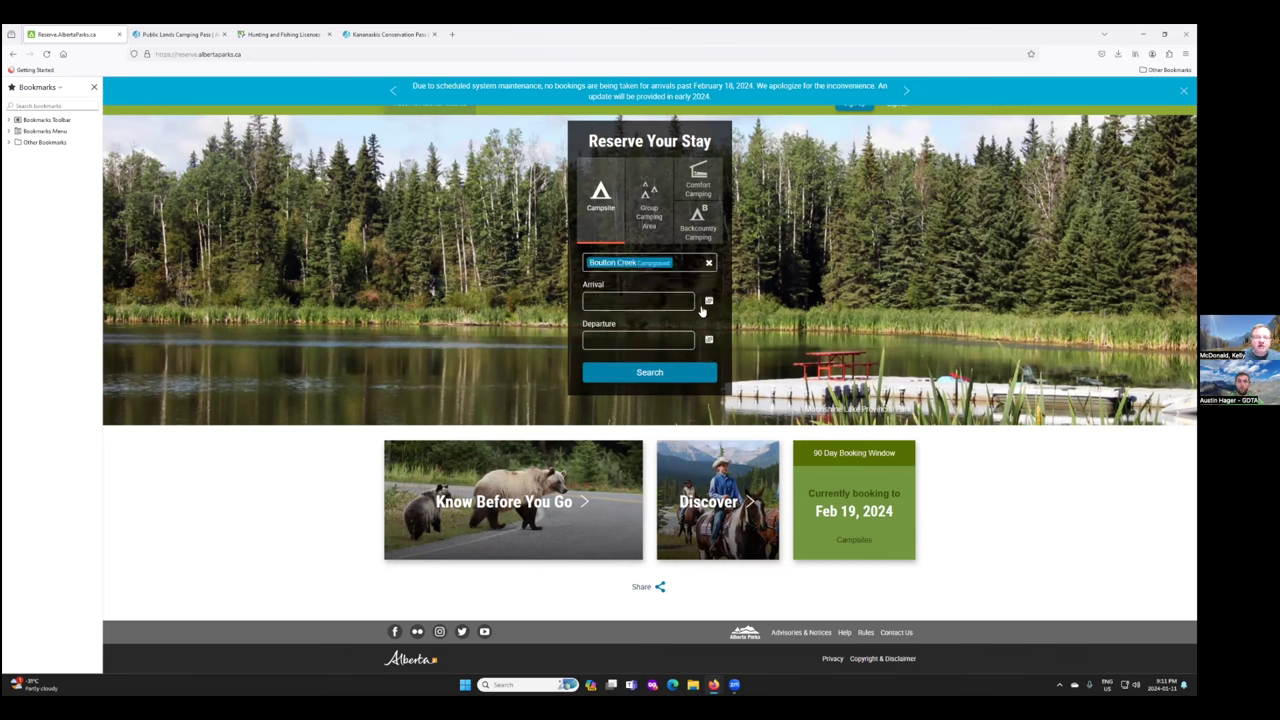
{"action": "left_click", "coordinate": [708, 300]}
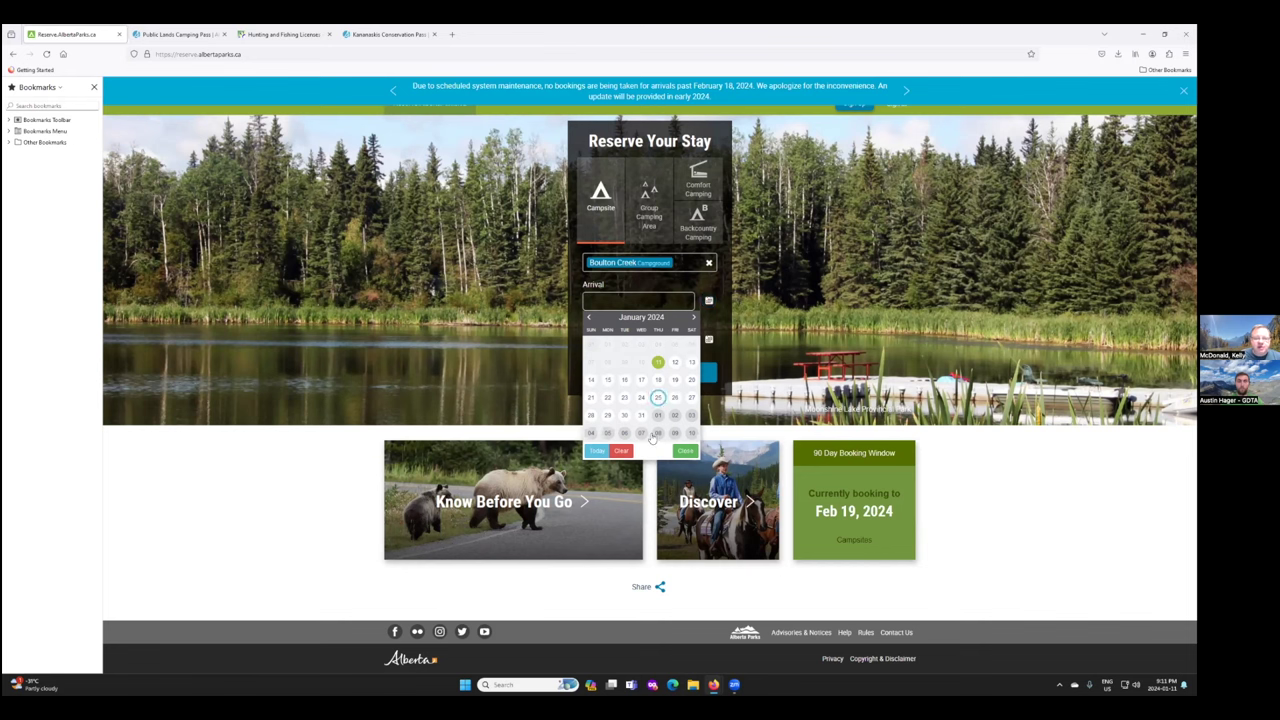
{"action": "left_click", "coordinate": [657, 436]}
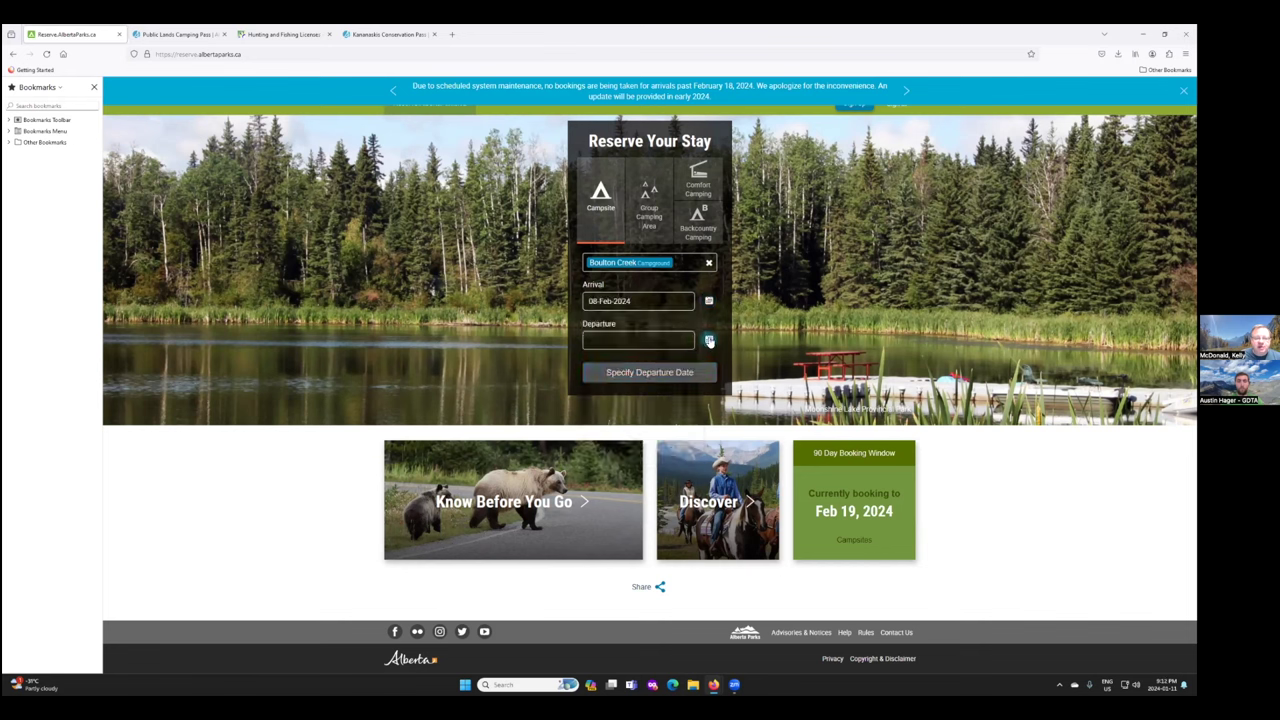
{"action": "left_click", "coordinate": [708, 341]}
{"action": "left_click", "coordinate": [671, 419]}
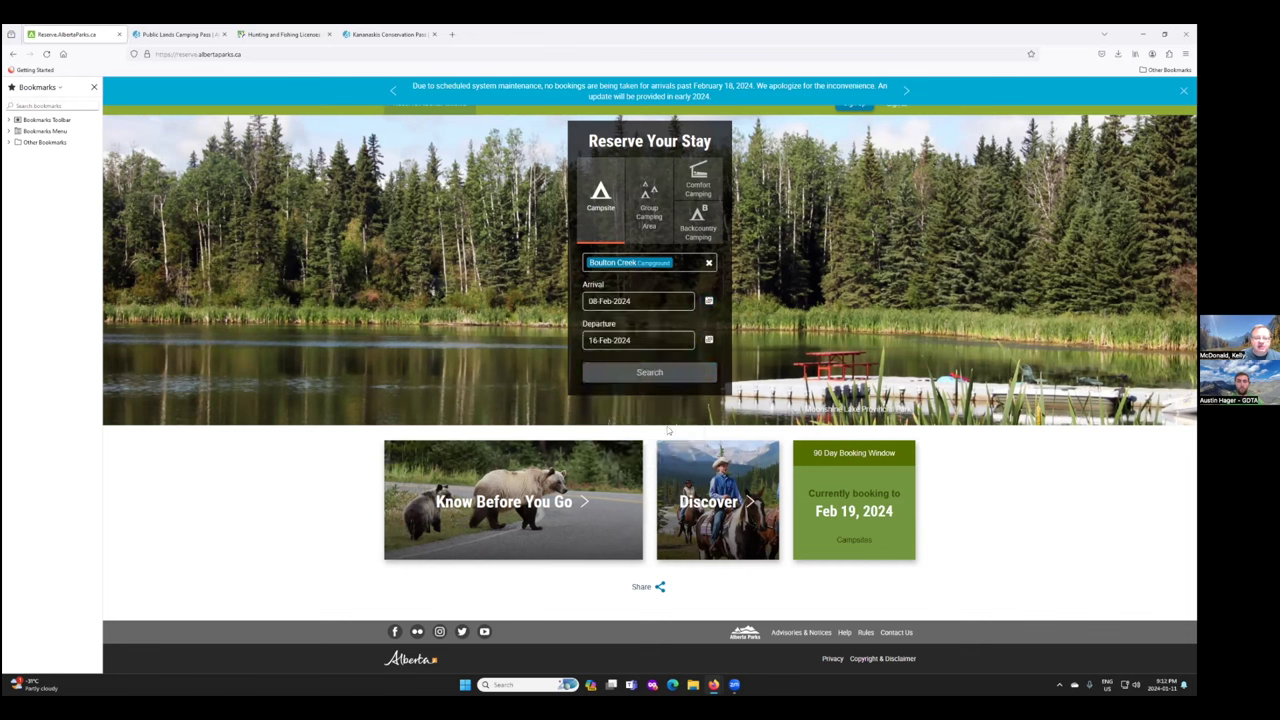
{"action": "left_click", "coordinate": [645, 374]}
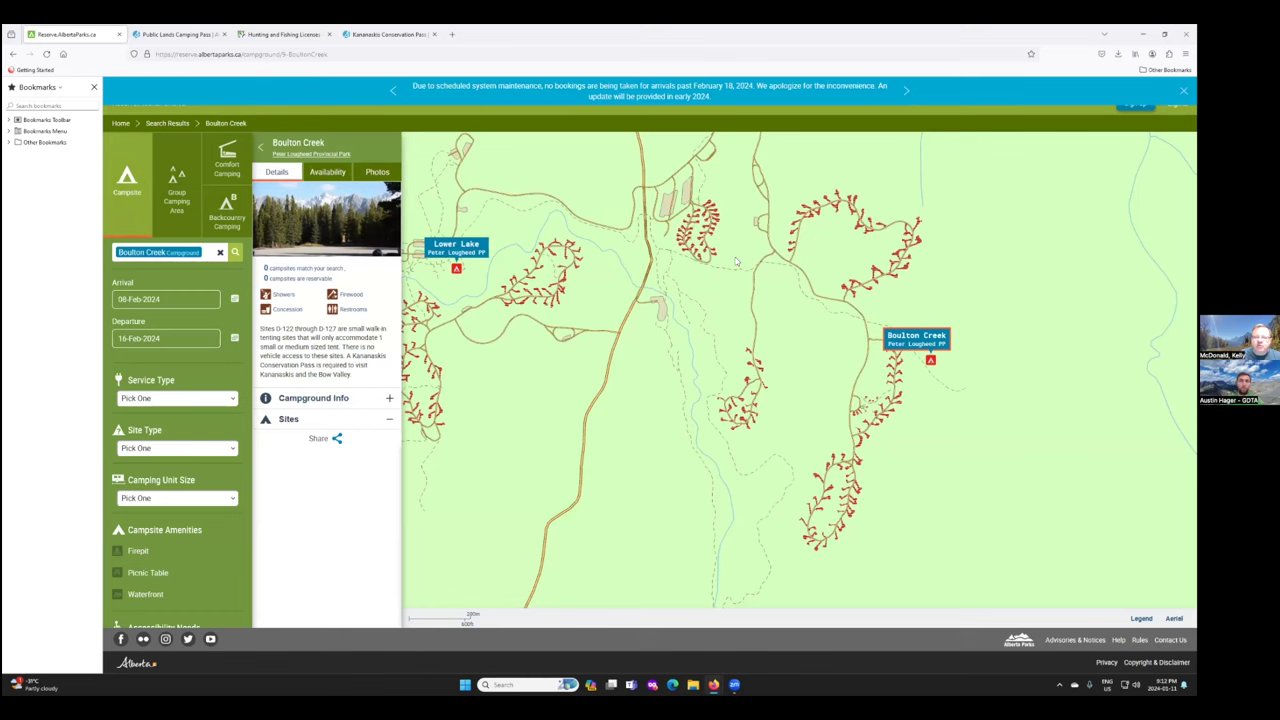
Explore the Boulton Creek campground map and view the details of site E-136.
{"action": "left_click_drag", "start_coordinate": [735, 256], "coordinate": [762, 289]}
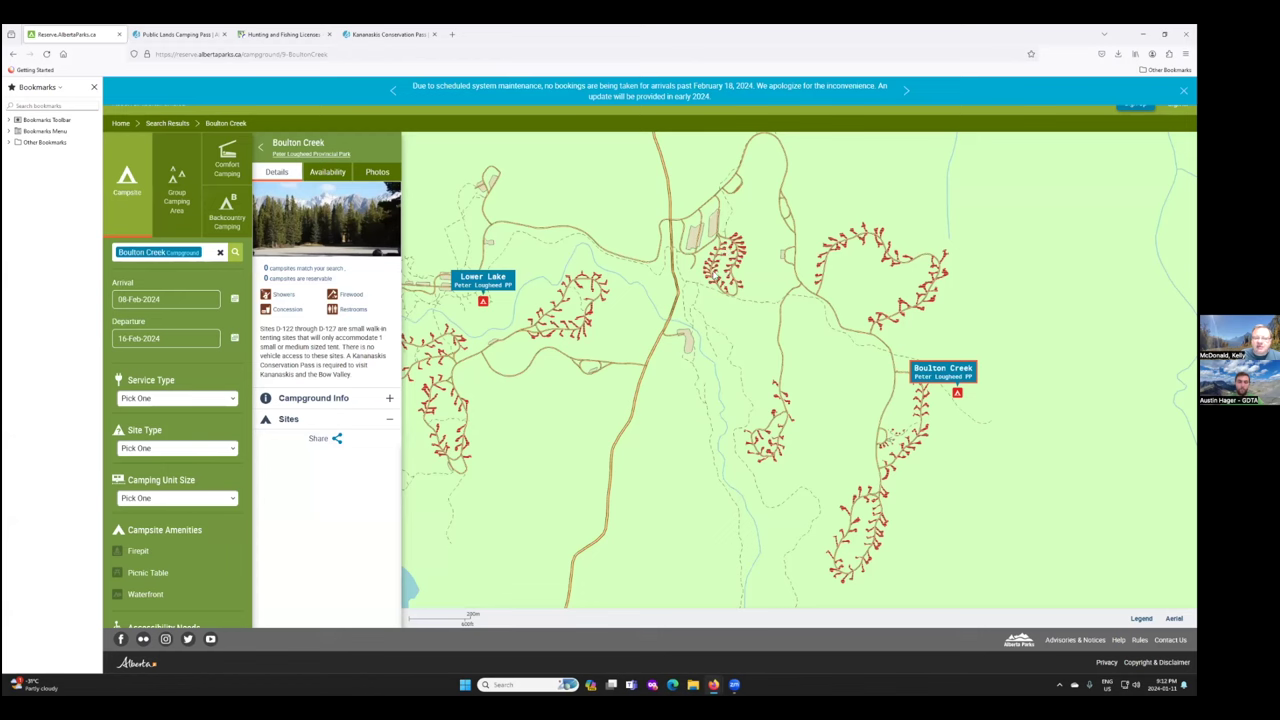
{"action": "left_click", "coordinate": [716, 270]}
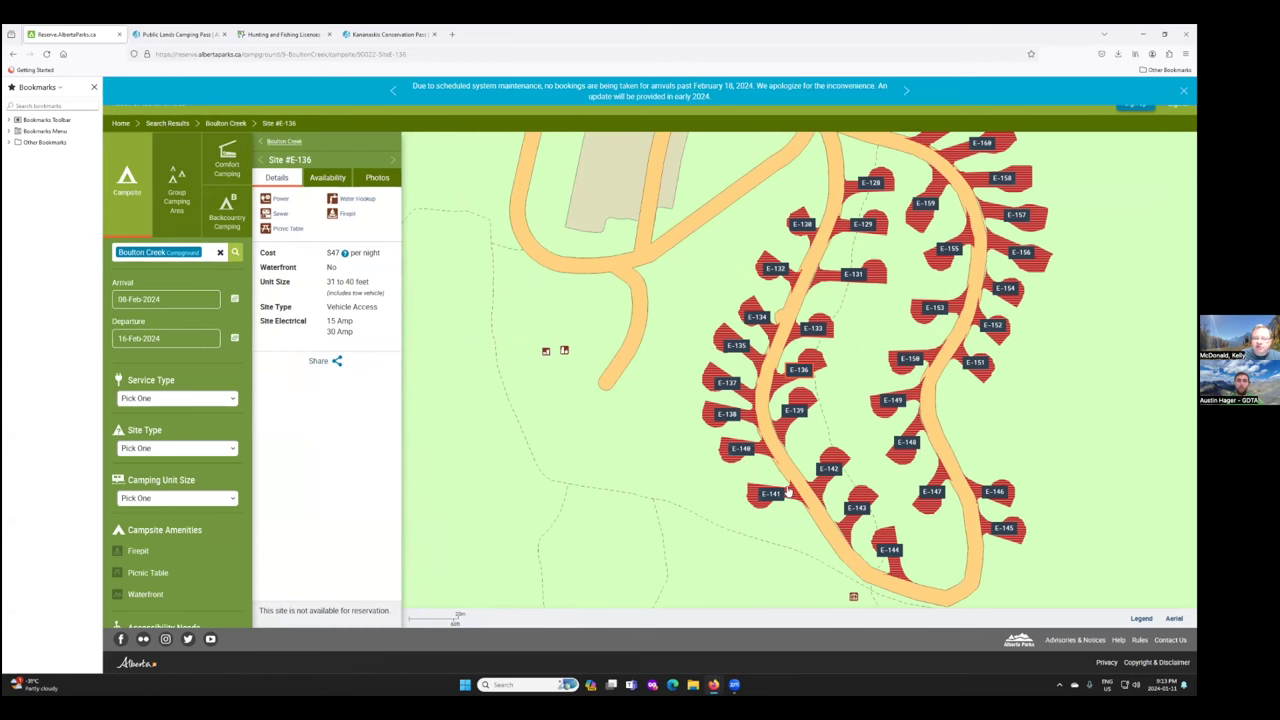
{"action": "scroll", "coordinate": [789, 490], "scroll_direction": "down", "scroll_amount": 1}
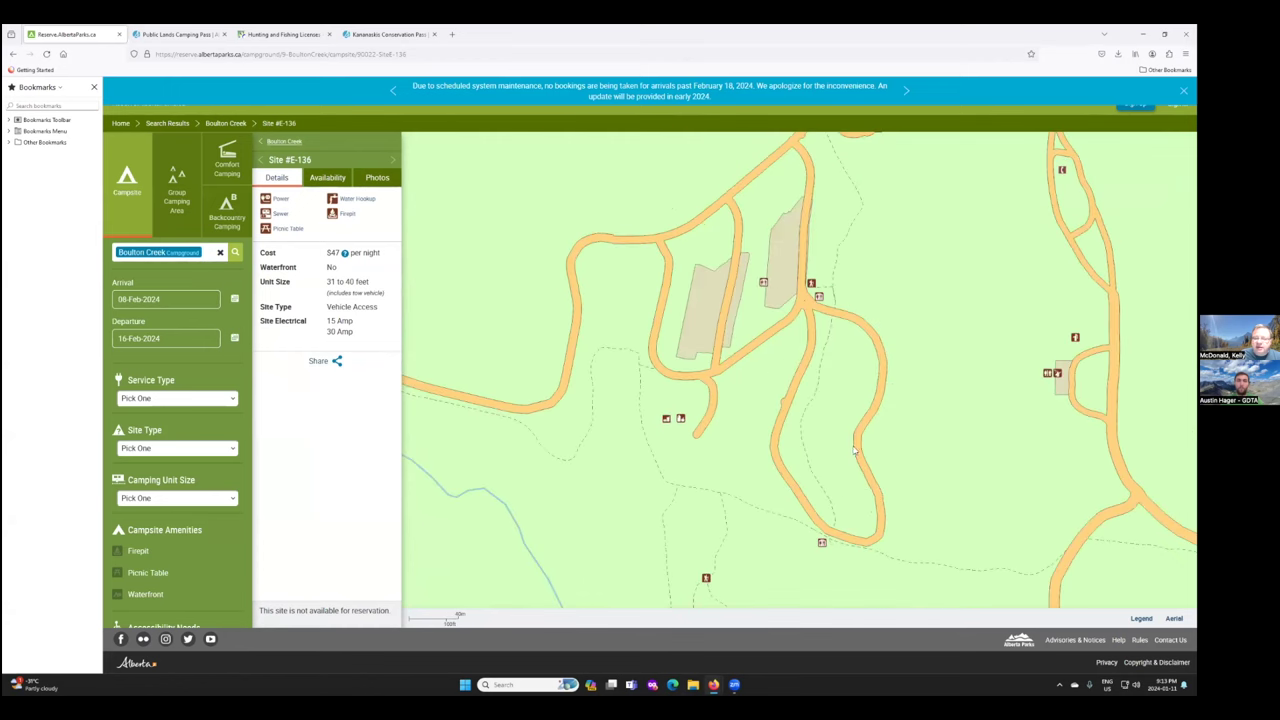
{"action": "scroll", "coordinate": [858, 477], "scroll_direction": "down", "scroll_amount": 1}
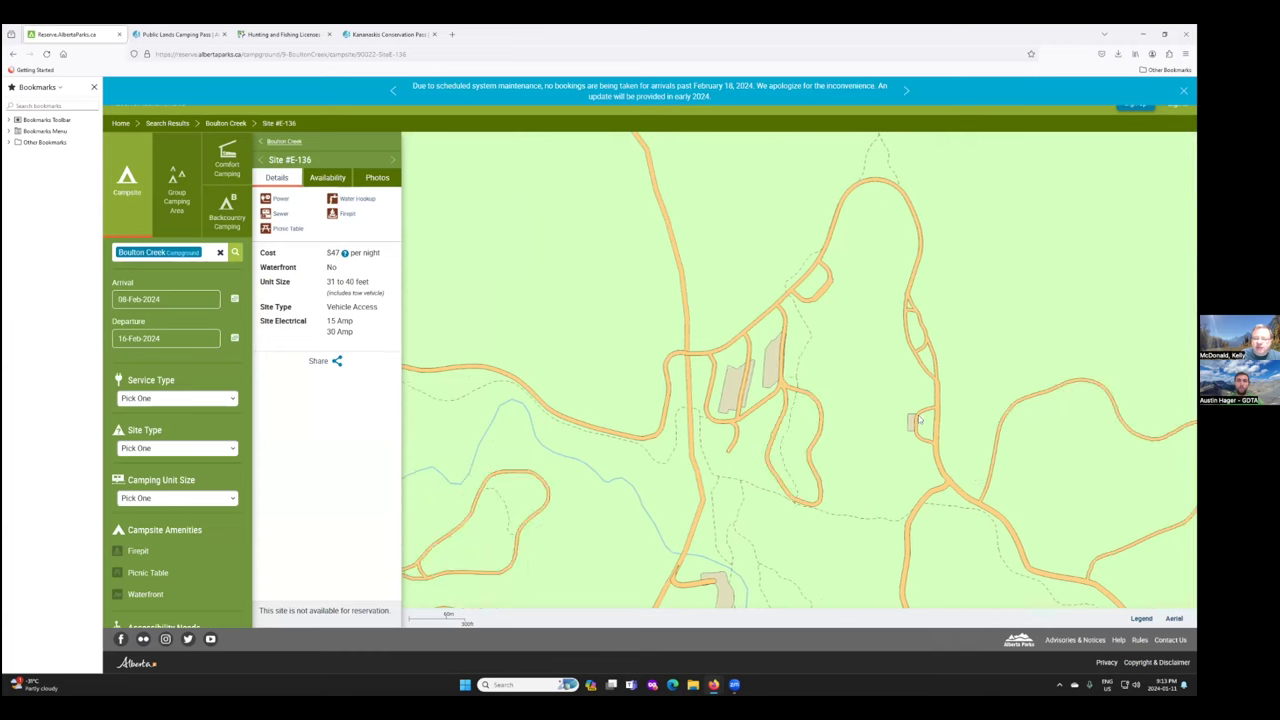
{"action": "scroll", "coordinate": [915, 430], "scroll_direction": "up", "scroll_amount": 1}
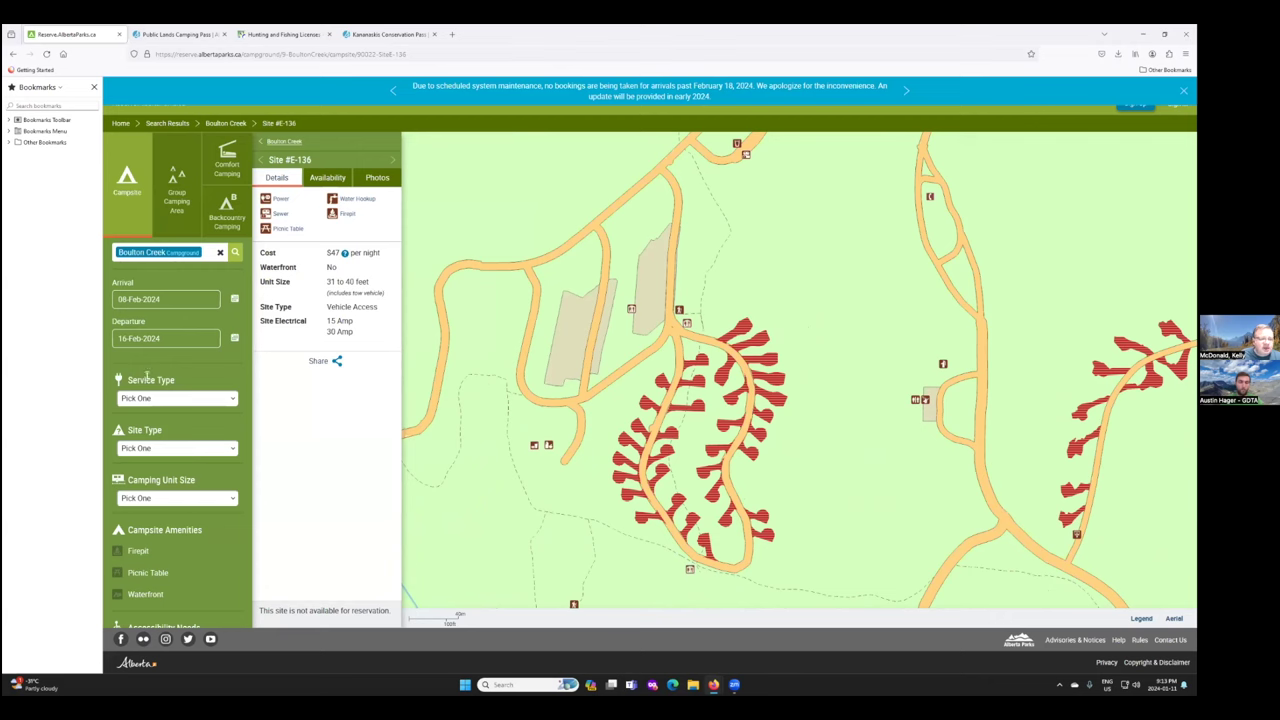
Review the Service Type options and view the photos of site E-137 at Boulton Creek.
{"action": "left_click", "coordinate": [205, 400]}
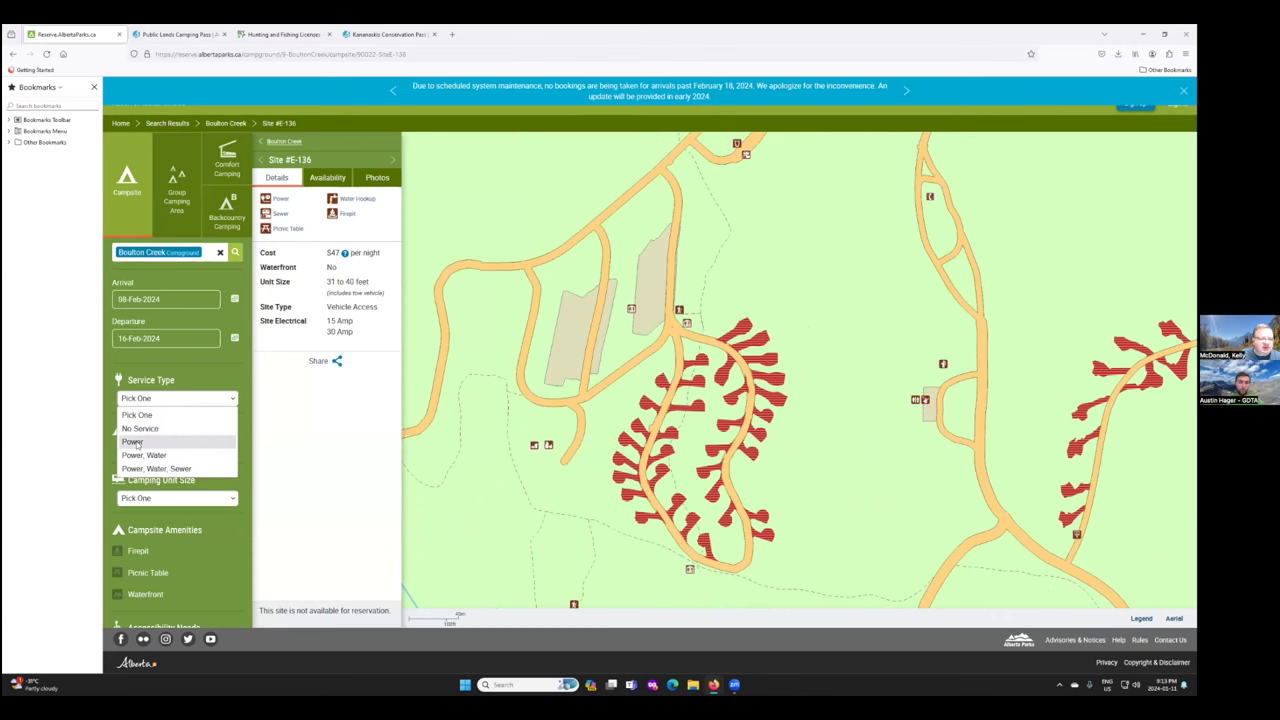
{"action": "key", "text": "Up"}
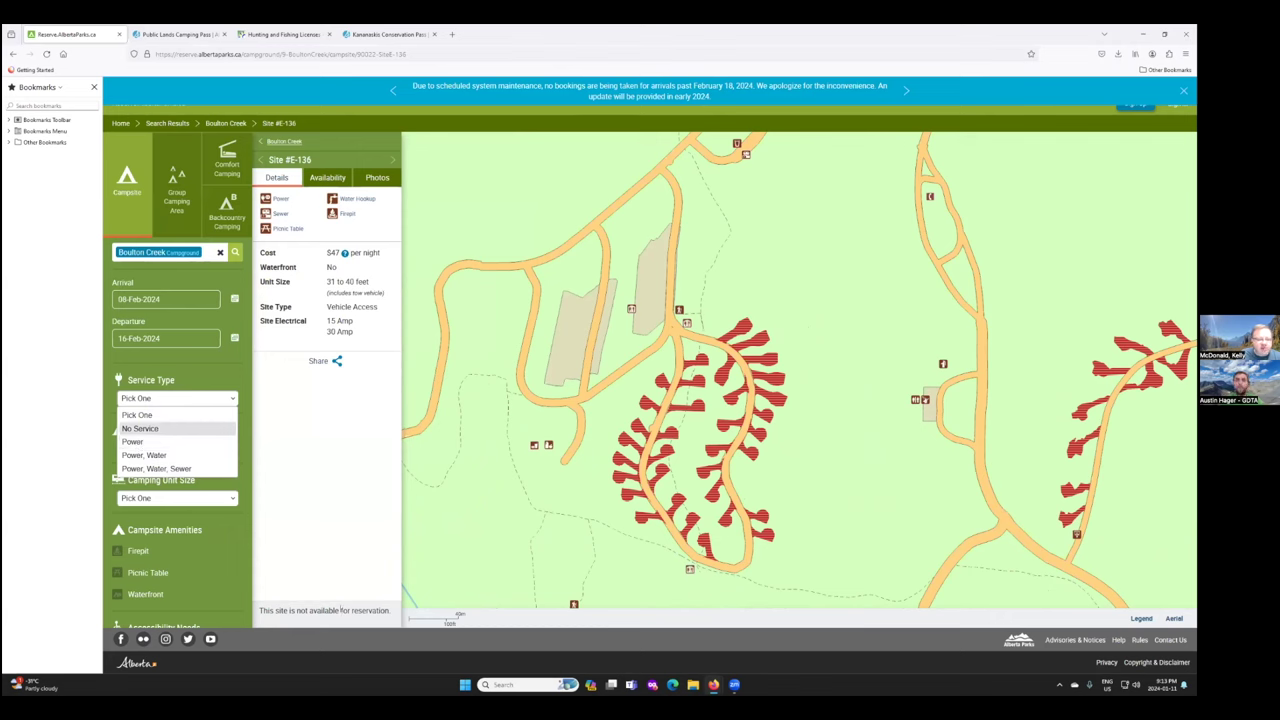
{"action": "left_click", "coordinate": [621, 460]}
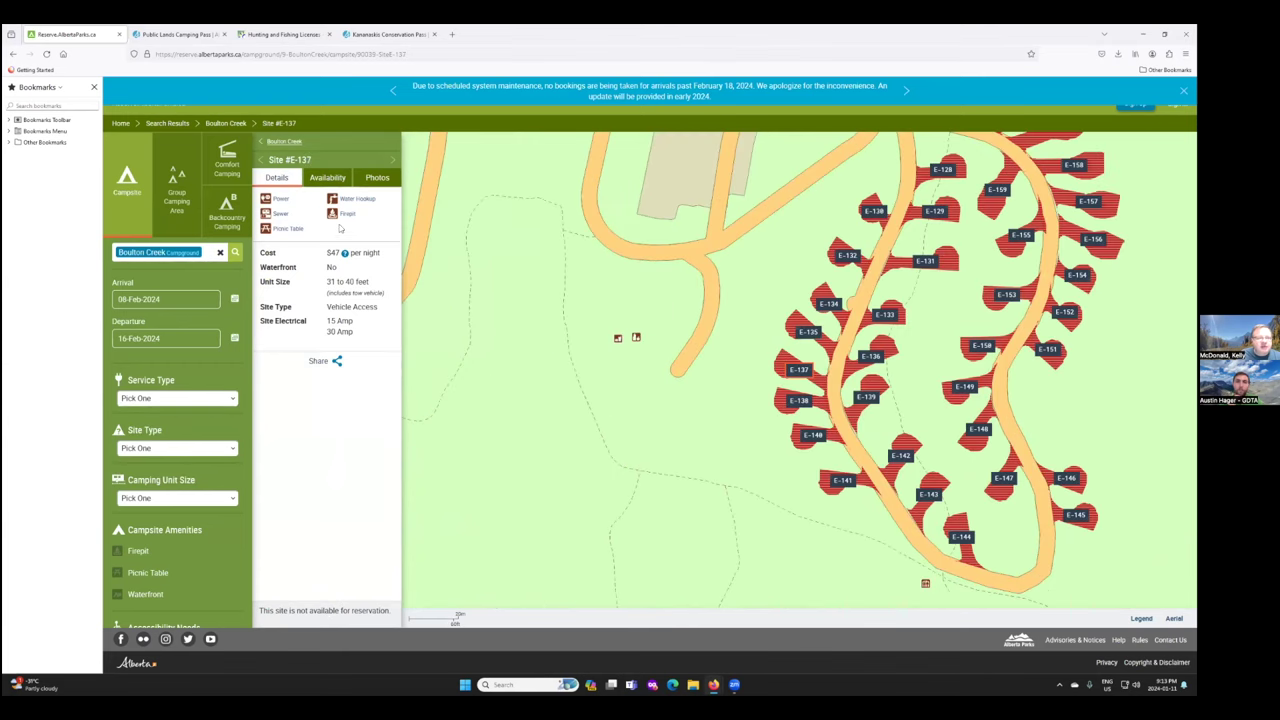
{"action": "left_click", "coordinate": [372, 180]}
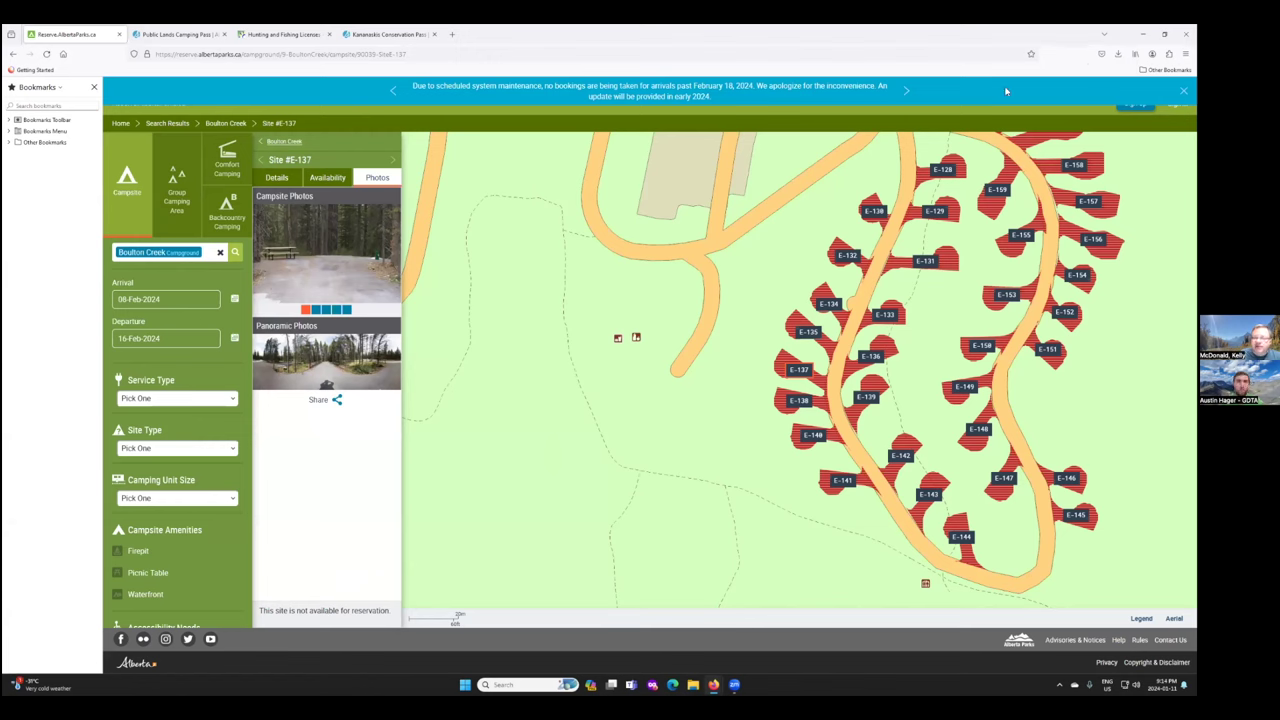
Advance the maintenance notice and explore the map around Boulton Creek and Lower Lake, continuing to the lakes farther south.
{"action": "left_click", "coordinate": [907, 91]}
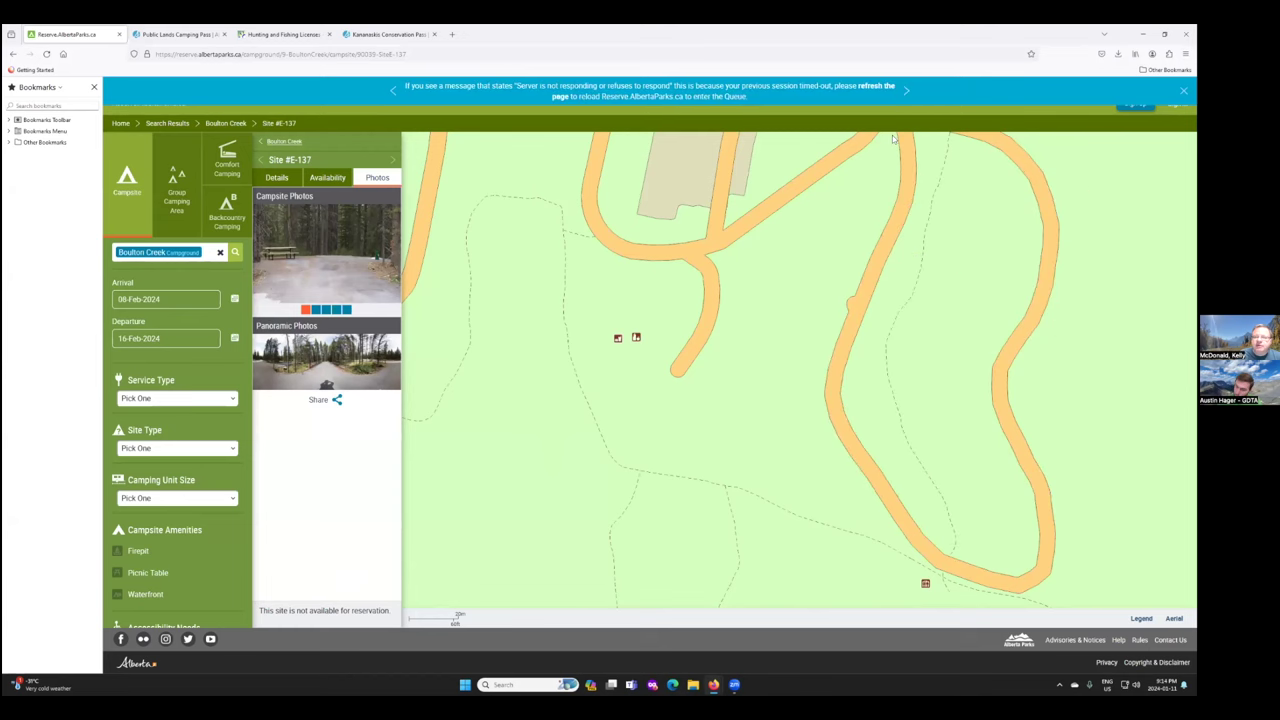
{"action": "scroll", "coordinate": [893, 138], "scroll_direction": "down", "scroll_amount": 2}
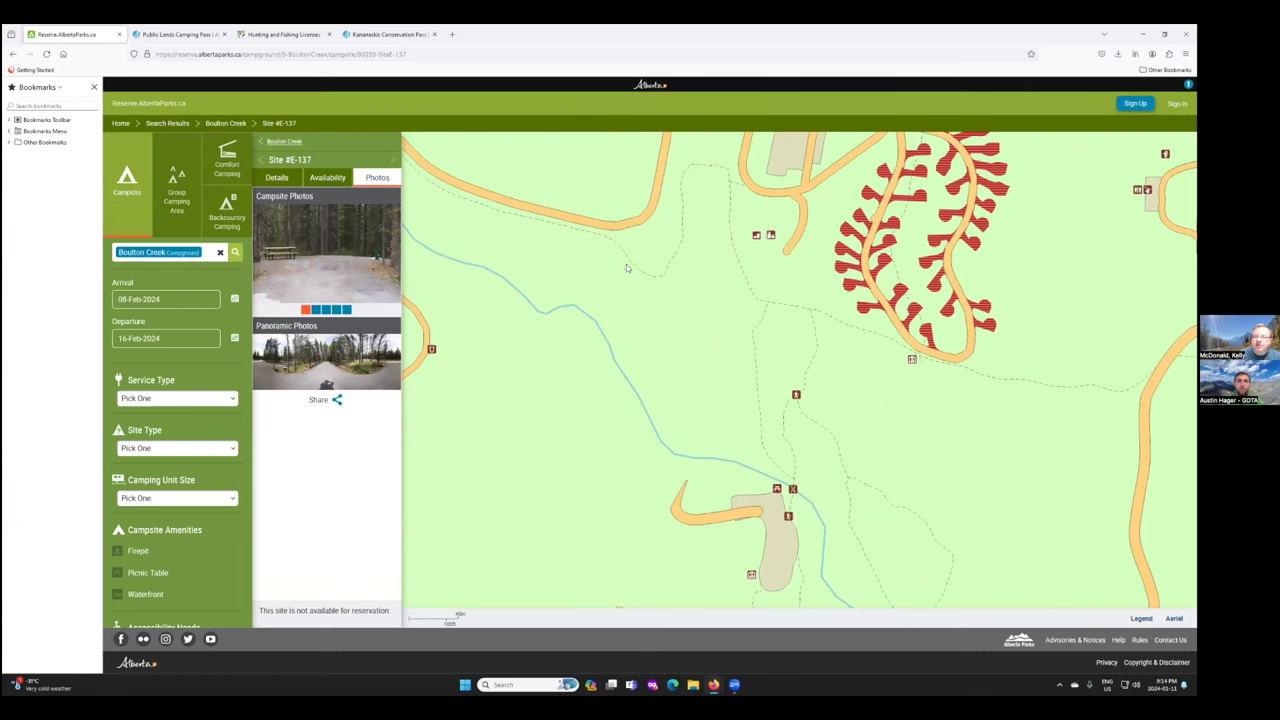
{"action": "scroll", "coordinate": [590, 300], "scroll_direction": "down", "scroll_amount": 2}
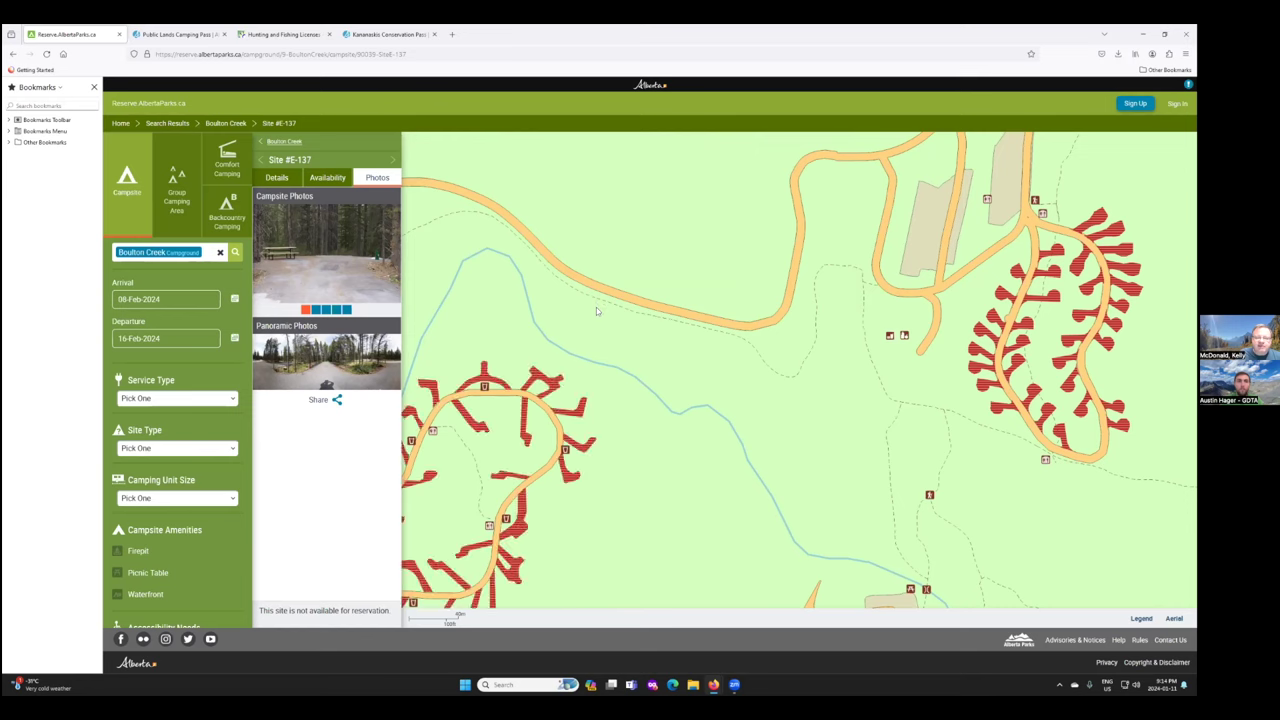
{"action": "scroll", "coordinate": [562, 365], "scroll_direction": "down", "scroll_amount": 1}
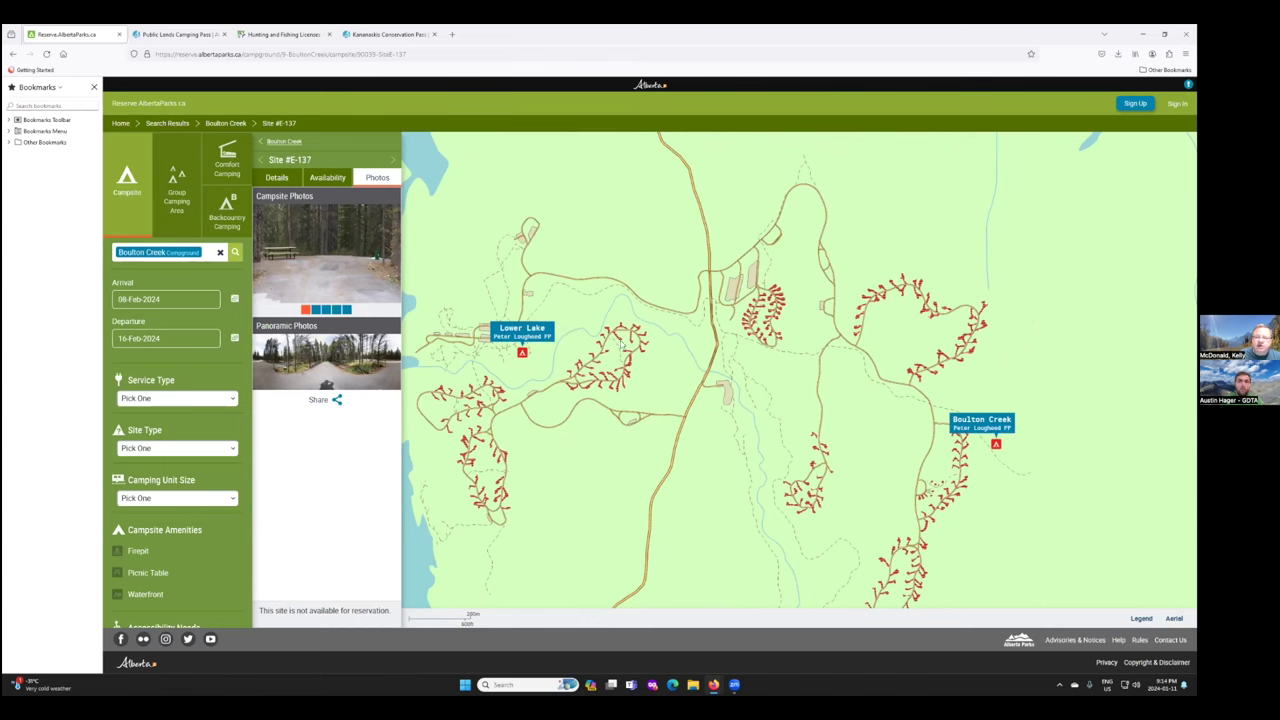
{"action": "left_click_drag", "start_coordinate": [628, 464], "coordinate": [713, 378]}
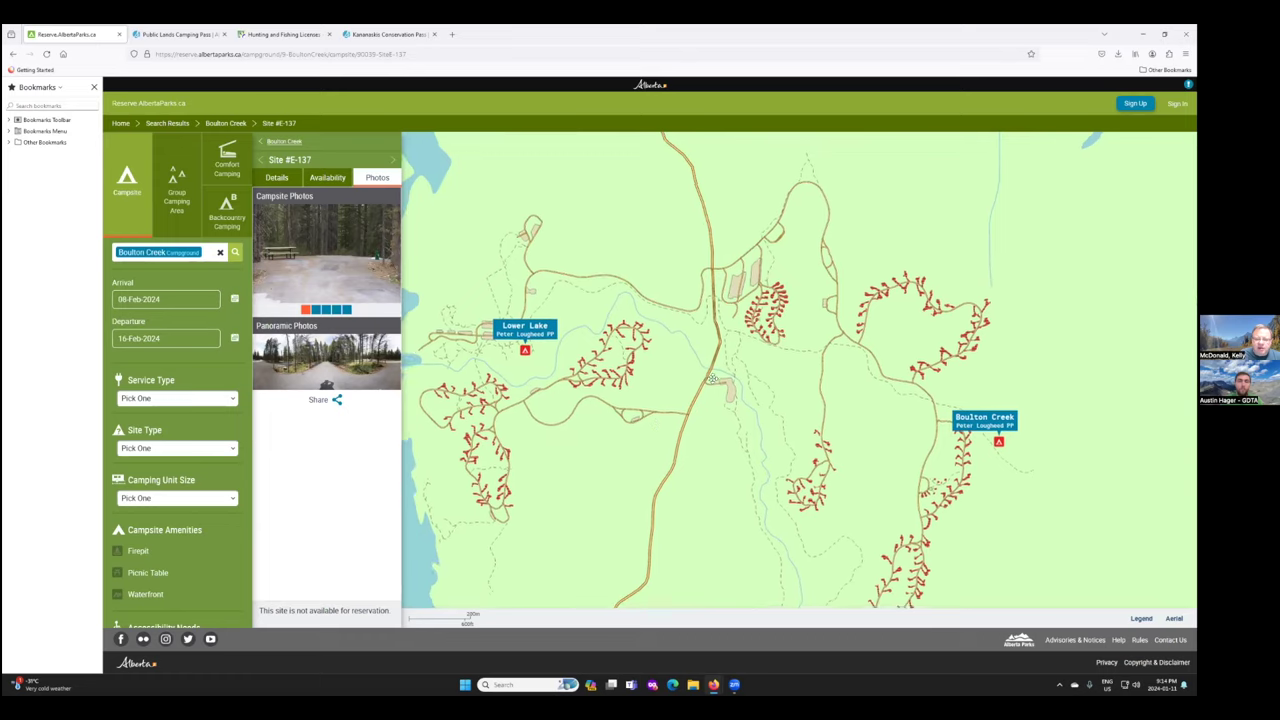
{"action": "left_click_drag", "start_coordinate": [690, 308], "coordinate": [726, 191]}
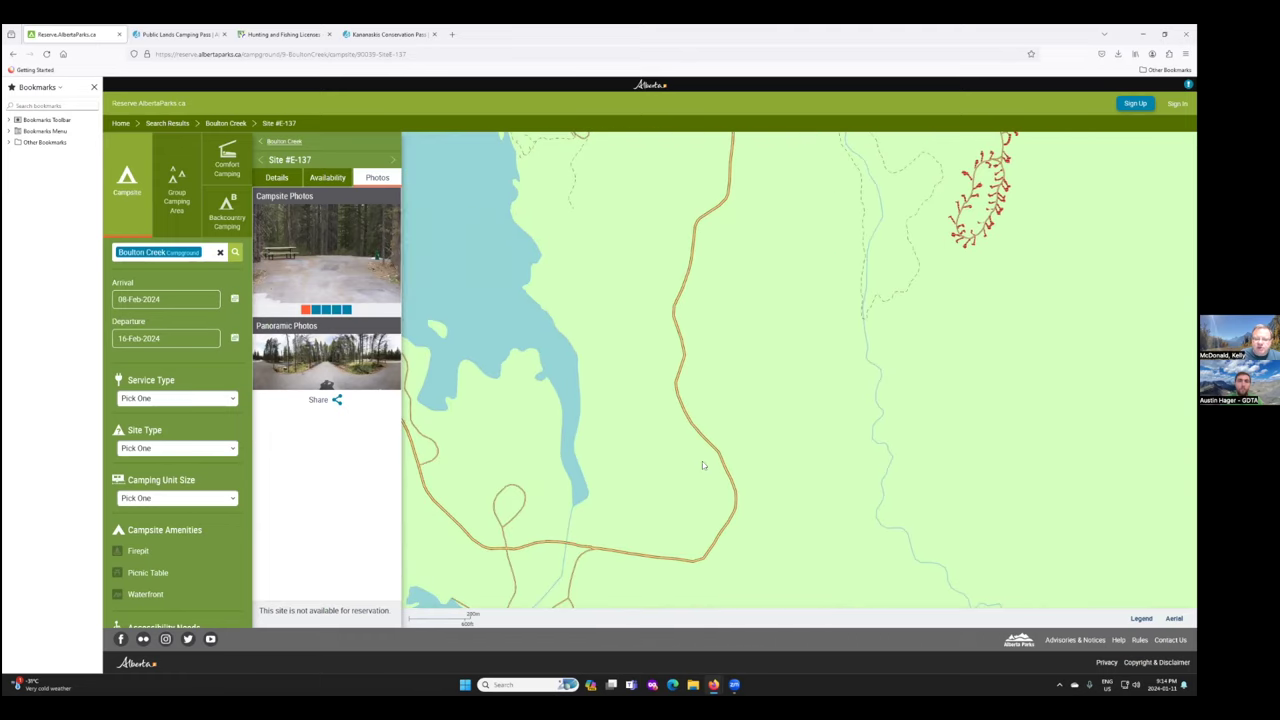
{"action": "left_click_drag", "start_coordinate": [640, 503], "coordinate": [691, 414]}
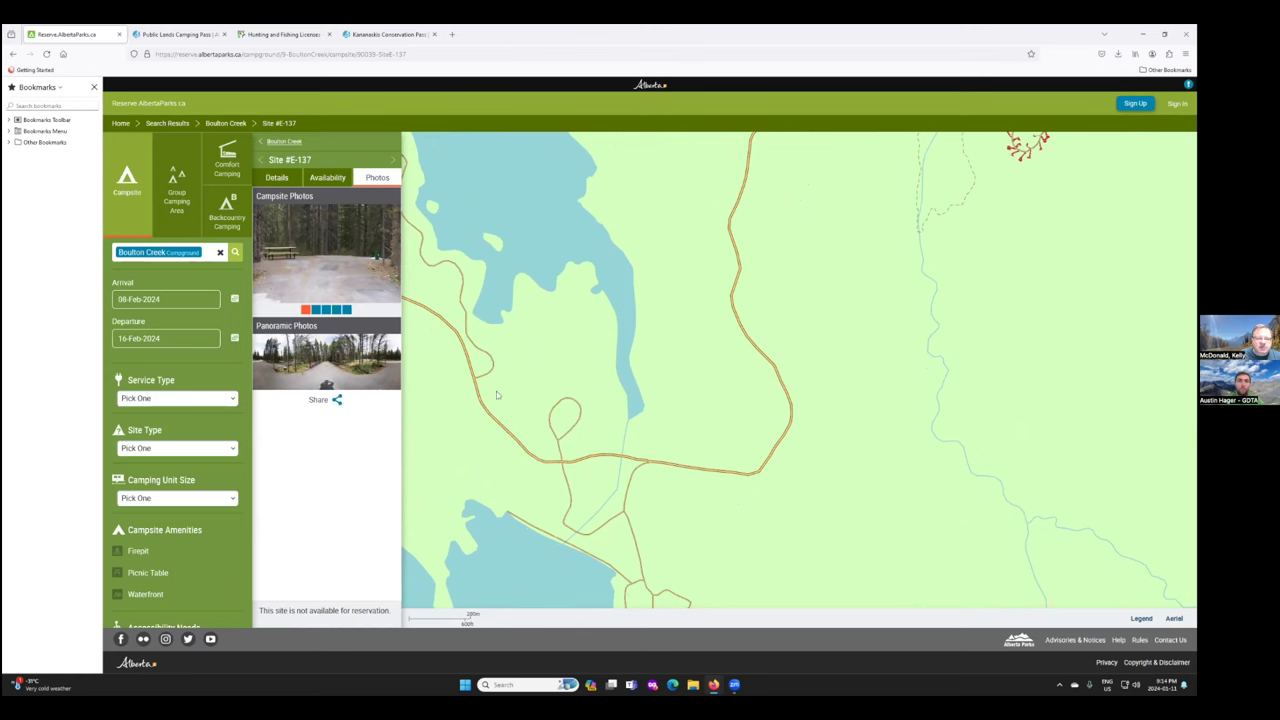
Clear Boulton Creek from the search and look up campgrounds matching "M".
{"action": "key", "text": "BackSpace"}
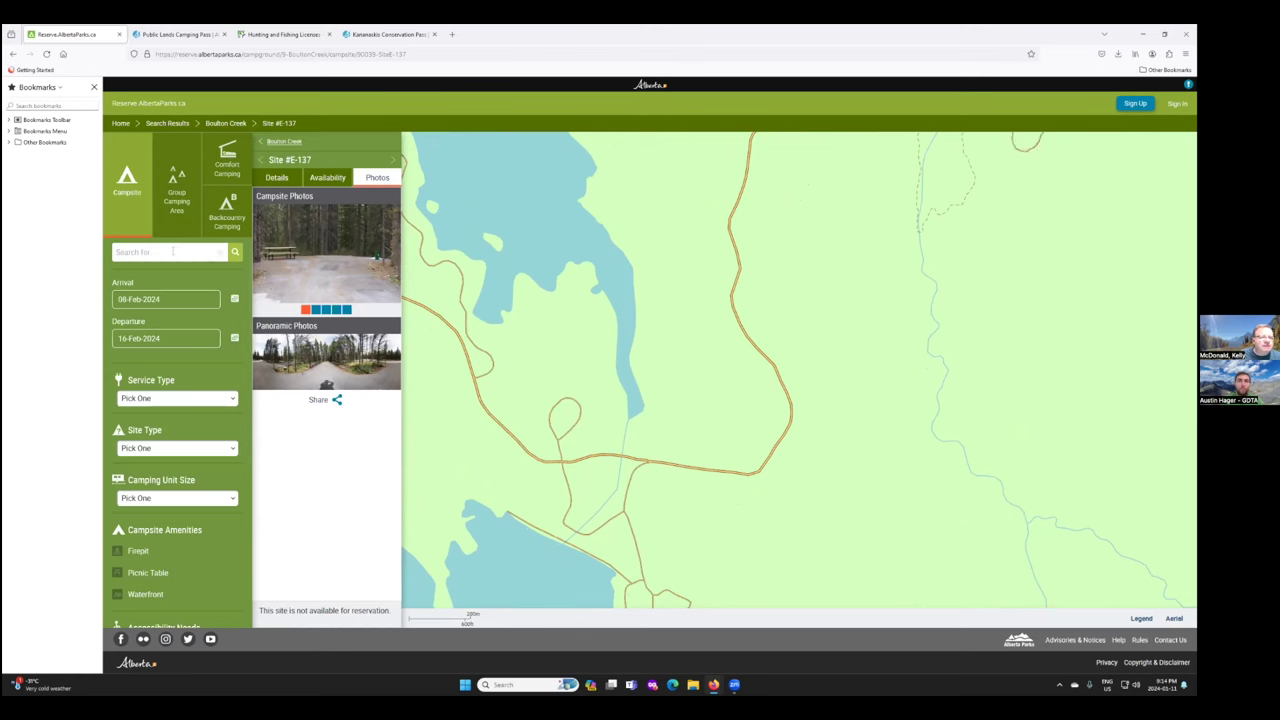
{"action": "type", "text": "M"}
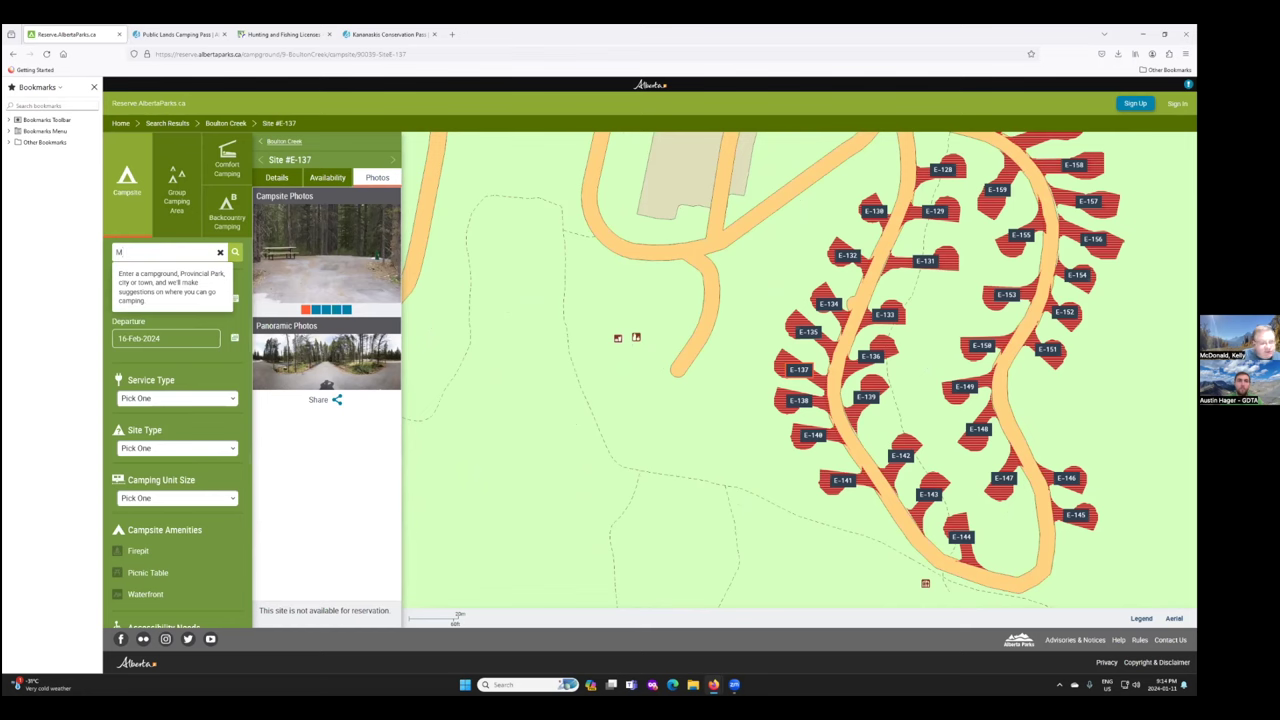
{"action": "type", "text": "M"}
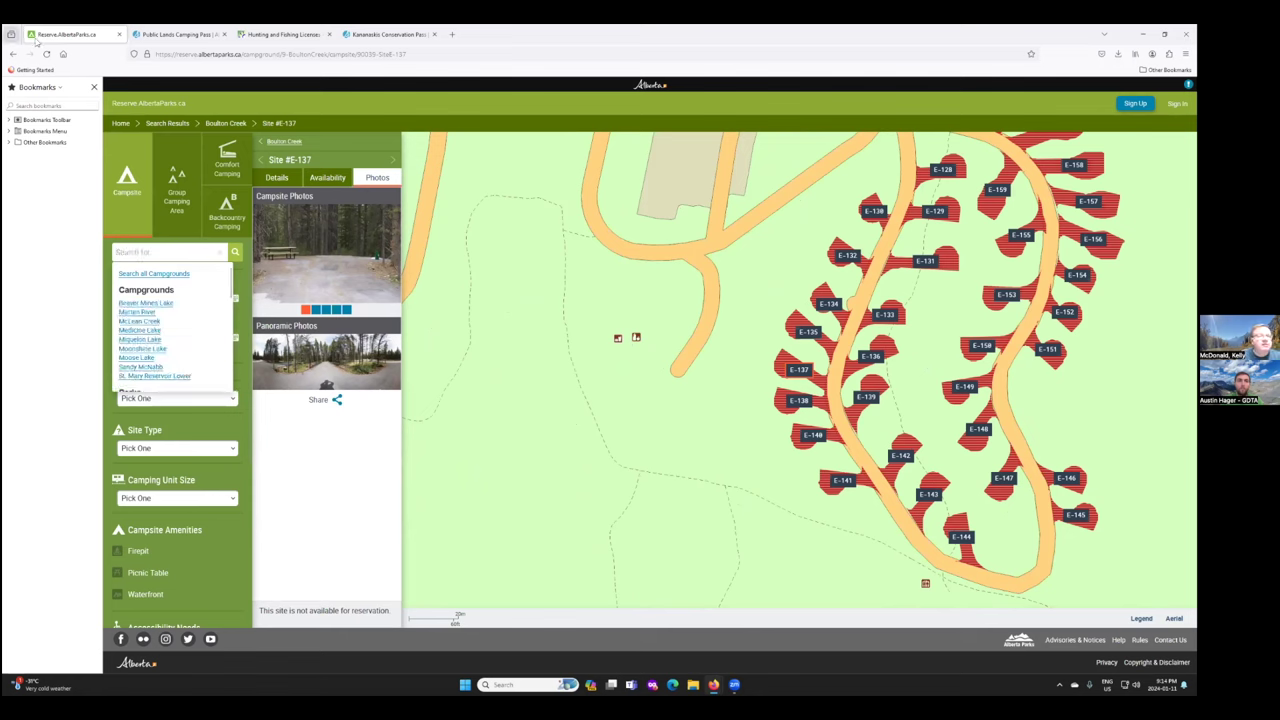
{"action": "key", "text": "BackSpace"}
Return from site E-137 to the Peter Lougheed Provincial Park search results, and replace the park search with "Mt Sa".
{"action": "left_click", "coordinate": [277, 143]}
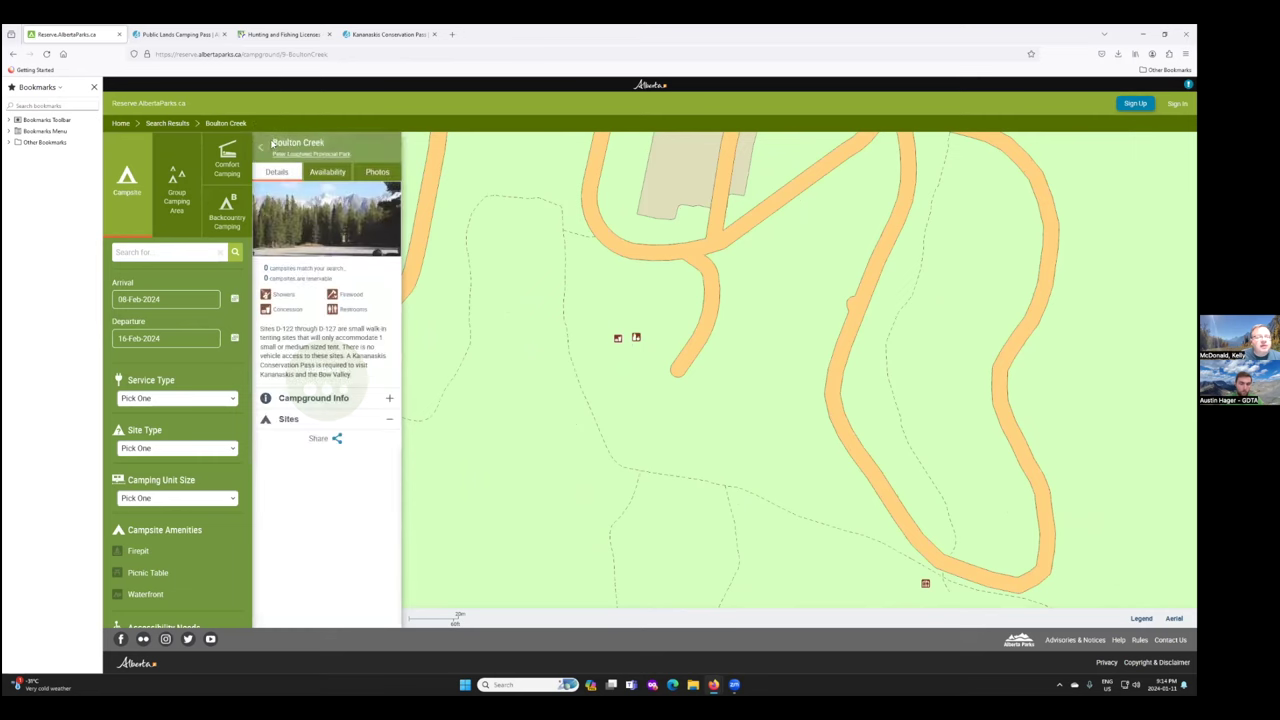
{"action": "left_click", "coordinate": [288, 155]}
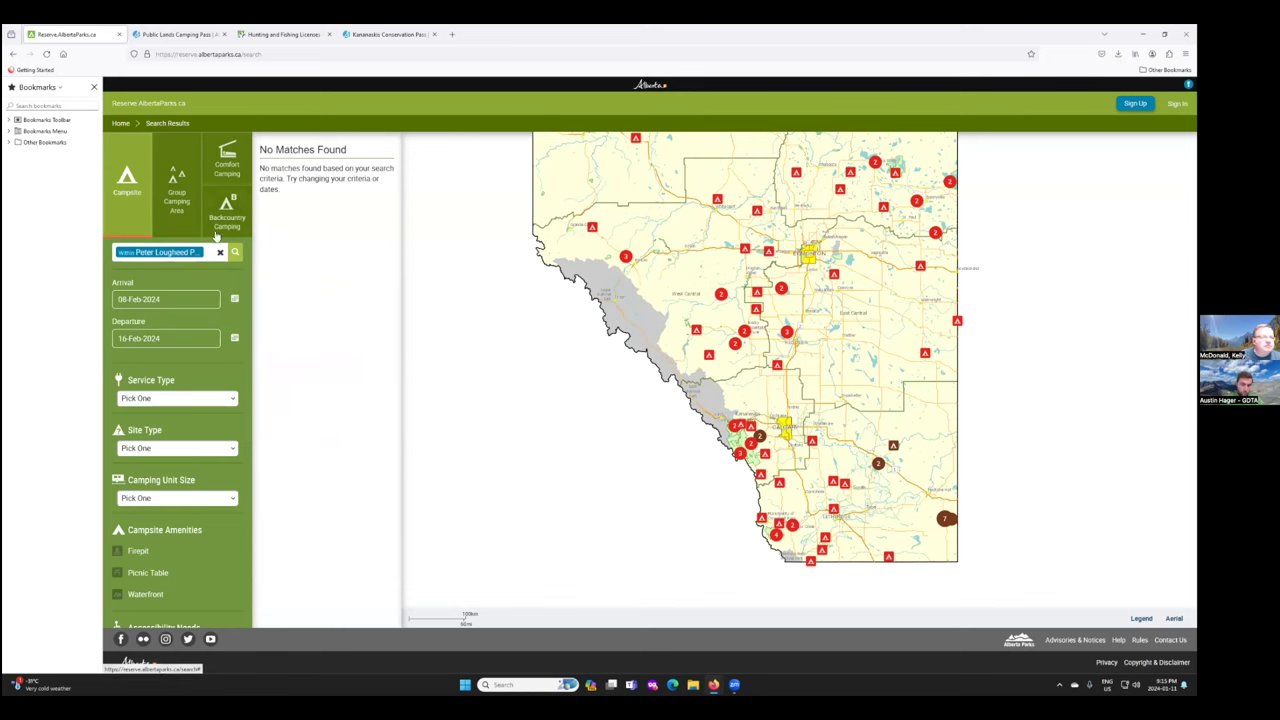
{"action": "key", "text": "BackSpace"}
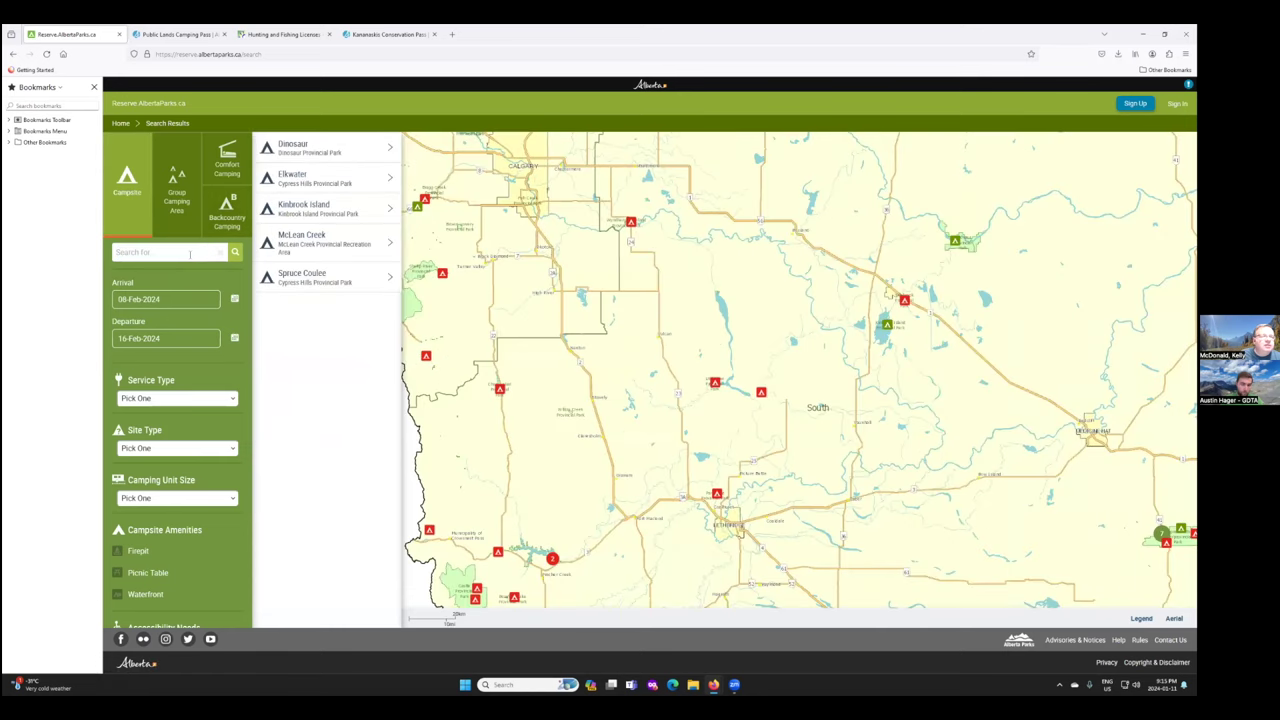
{"action": "left_click", "coordinate": [189, 253]}
{"action": "type", "text": "Mt Sa"}
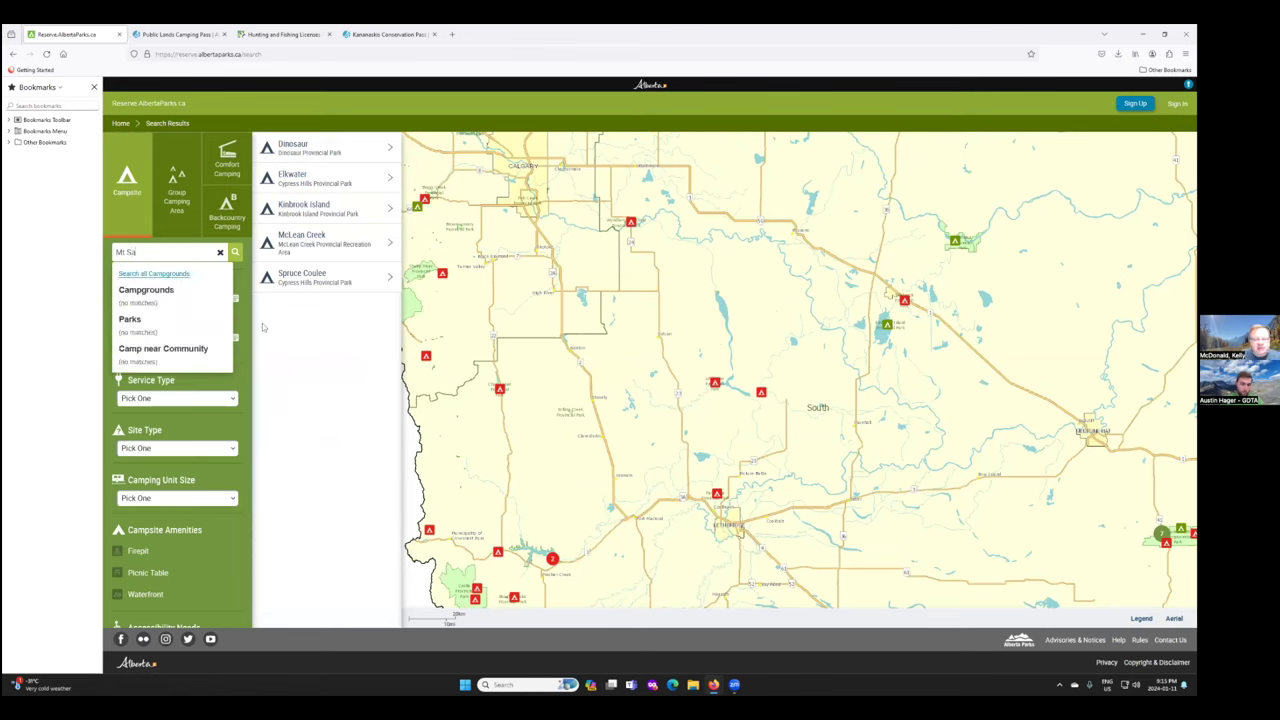
Locate the campgrounds beside the lakes in Peter Lougheed Provincial Park on the Kananaskis map.
{"action": "left_click_drag", "start_coordinate": [476, 352], "coordinate": [663, 422]}
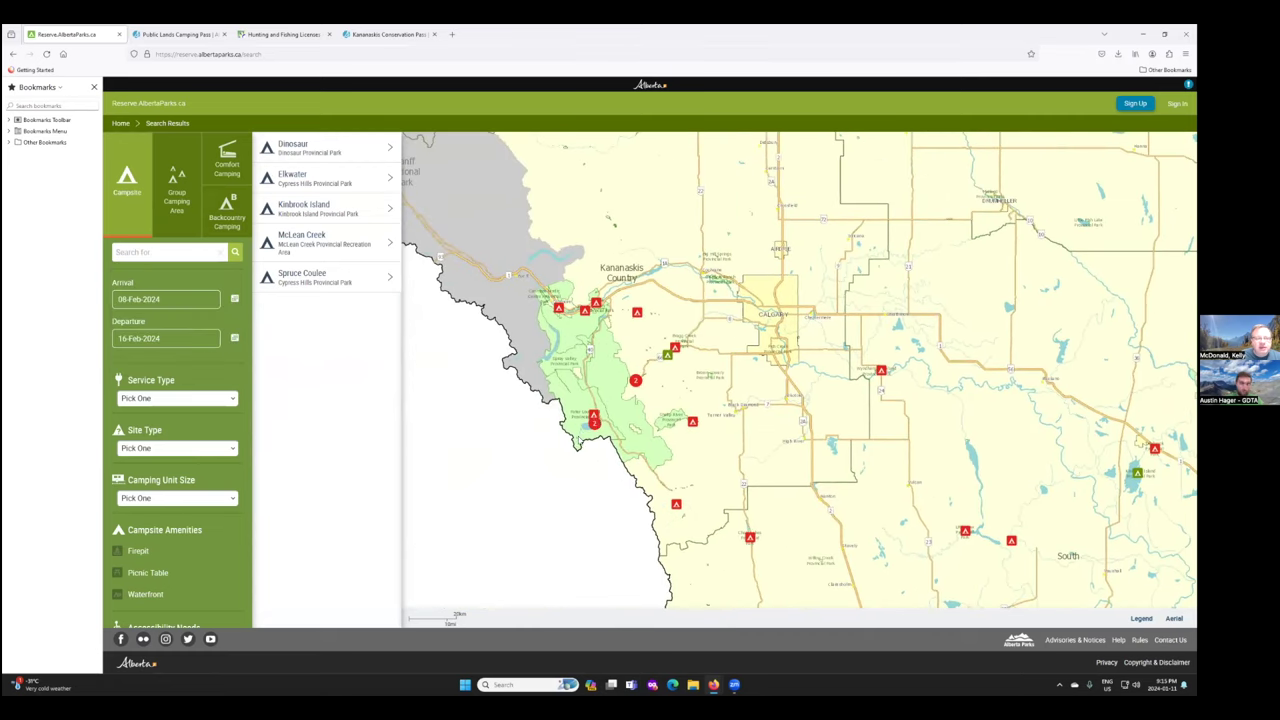
{"action": "scroll", "coordinate": [575, 432], "scroll_direction": "up", "scroll_amount": 1}
{"action": "scroll", "coordinate": [575, 438], "scroll_direction": "up", "scroll_amount": 2}
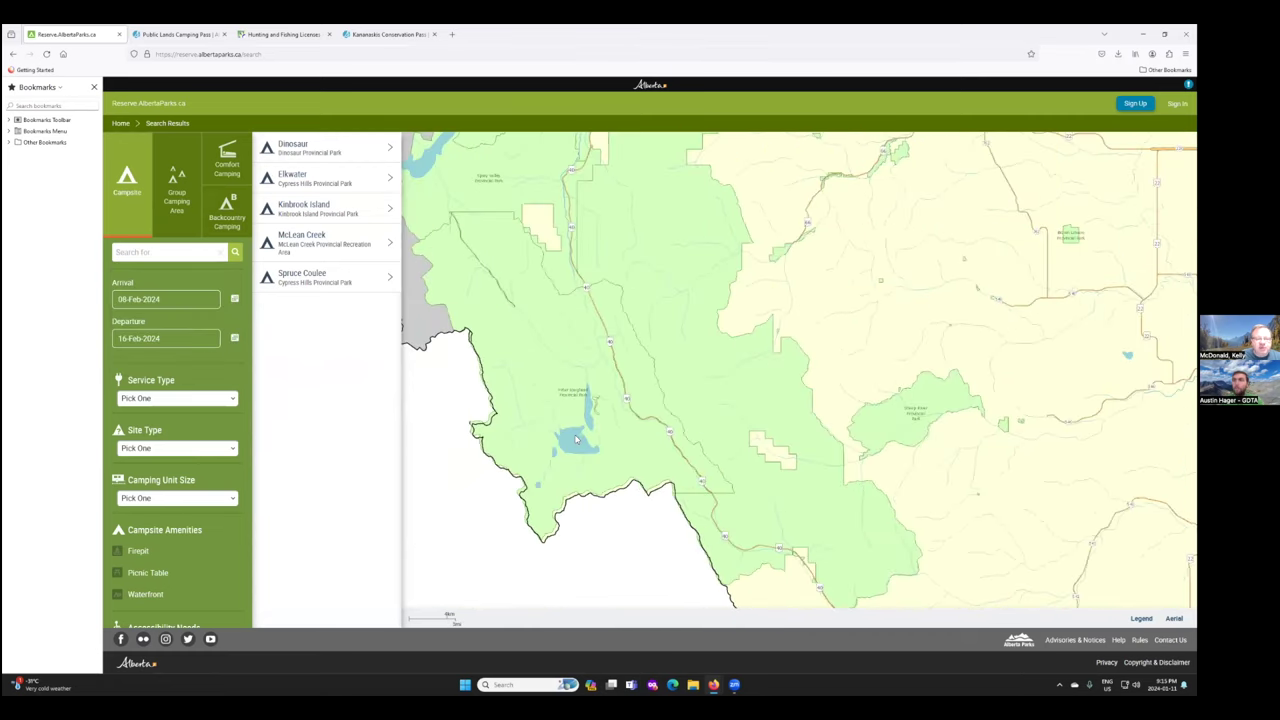
{"action": "scroll", "coordinate": [632, 422], "scroll_direction": "up", "scroll_amount": 1}
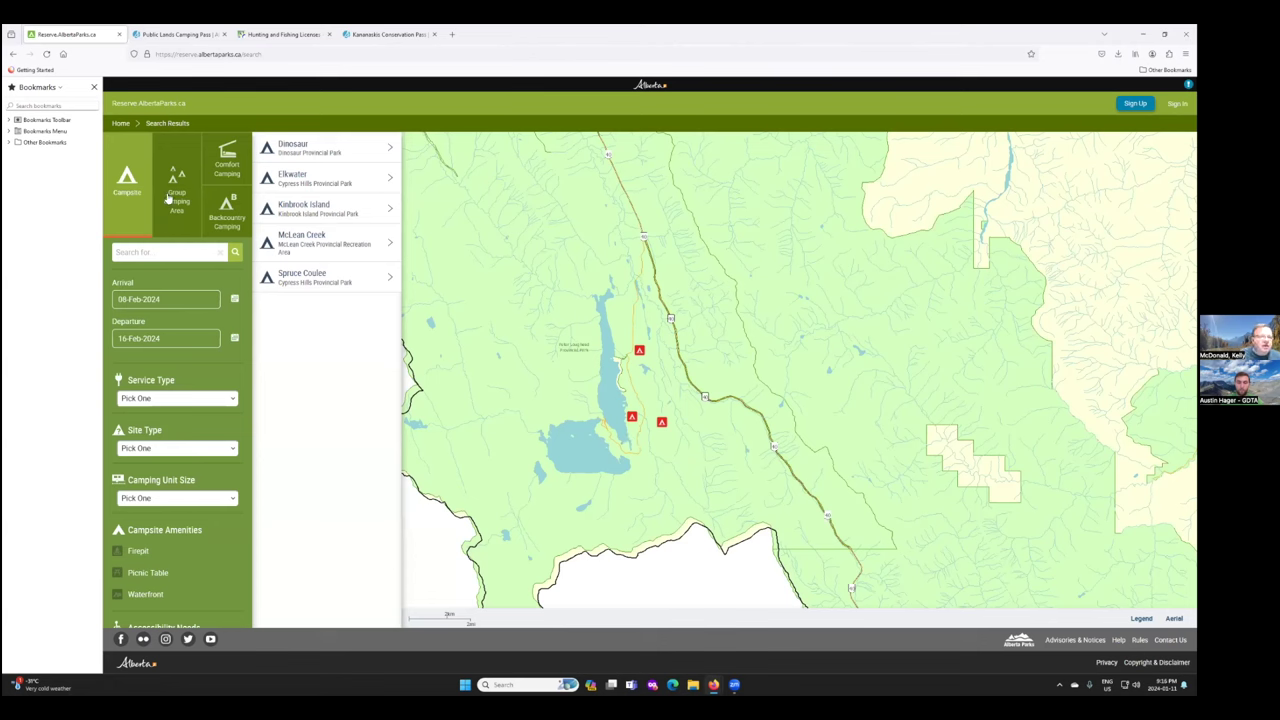
Show Backcountry Camping and inspect the Point, Turbine Canyon and Aster Lake backcountry campgrounds in Peter Lougheed Provincial Park.
{"action": "left_click", "coordinate": [228, 212]}
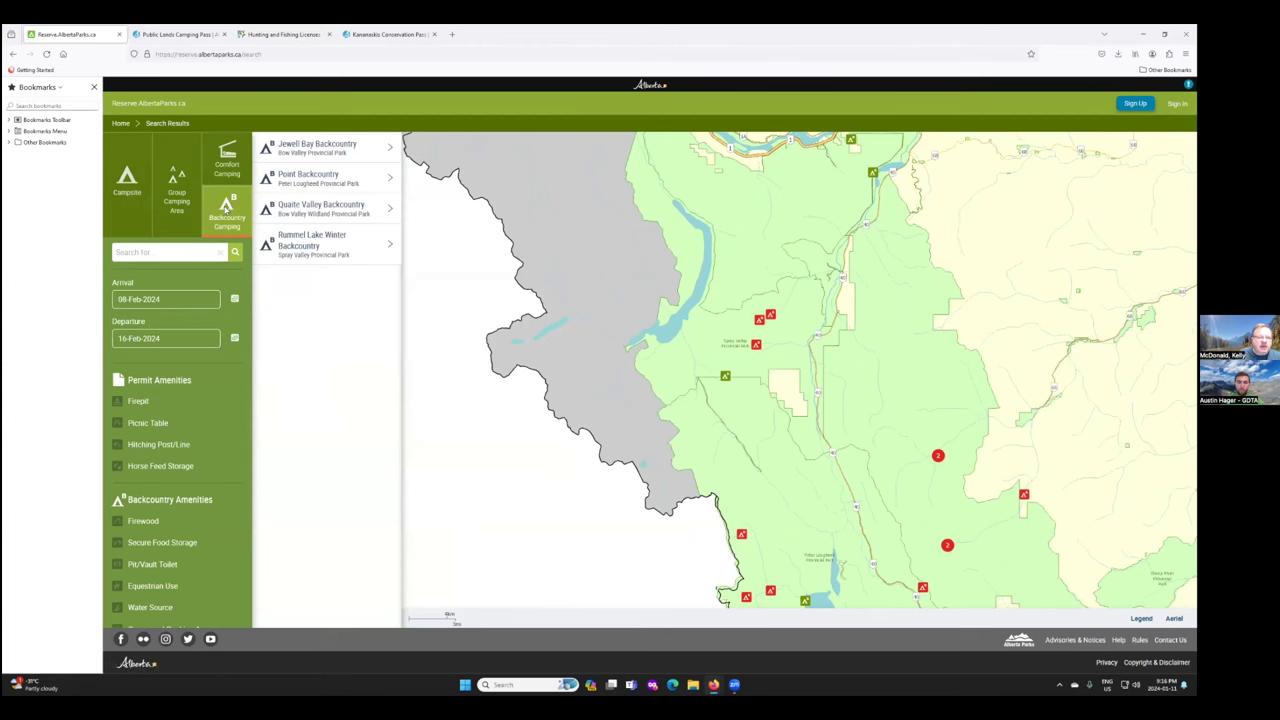
{"action": "left_click_drag", "start_coordinate": [787, 501], "coordinate": [688, 378]}
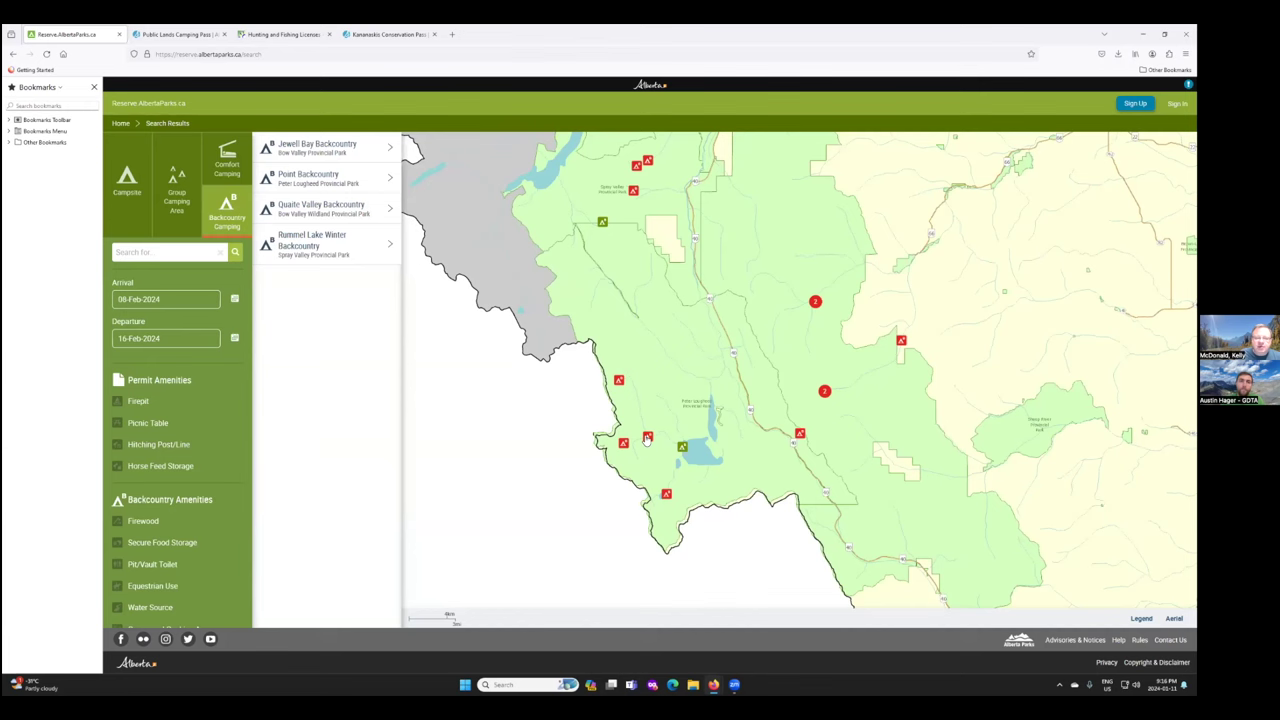
{"action": "left_click", "coordinate": [646, 440]}
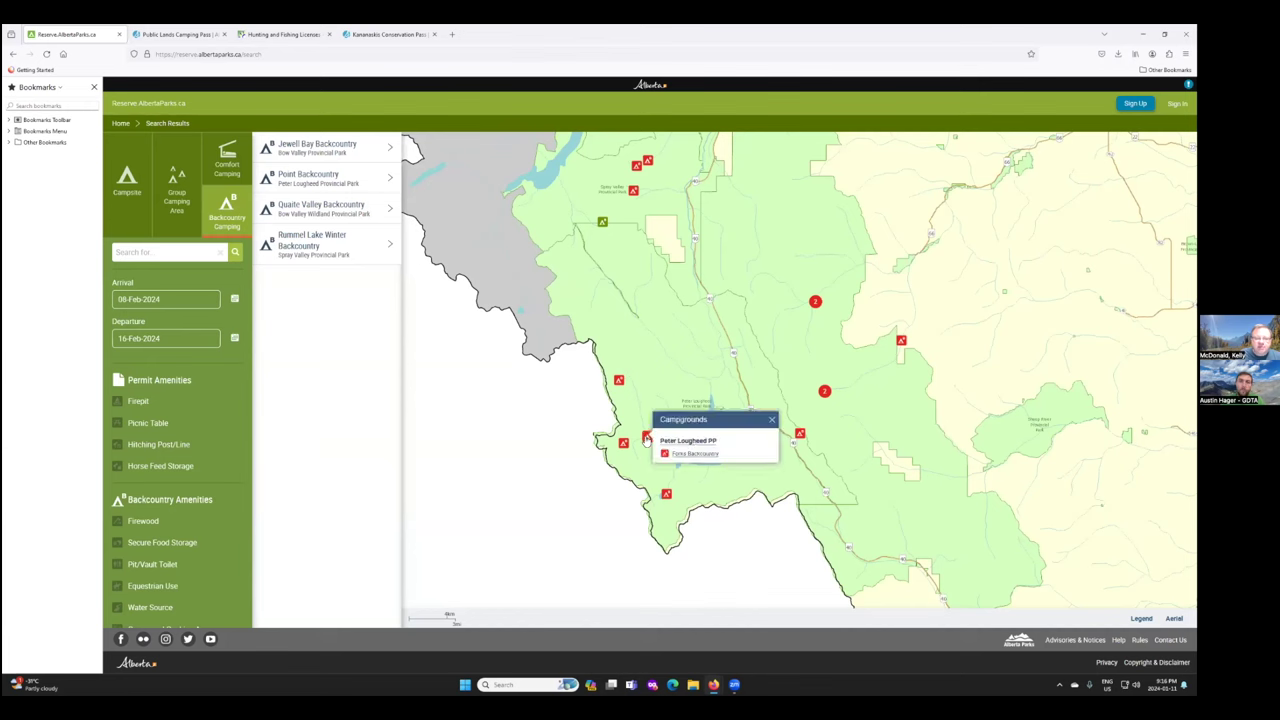
{"action": "left_click", "coordinate": [619, 382]}
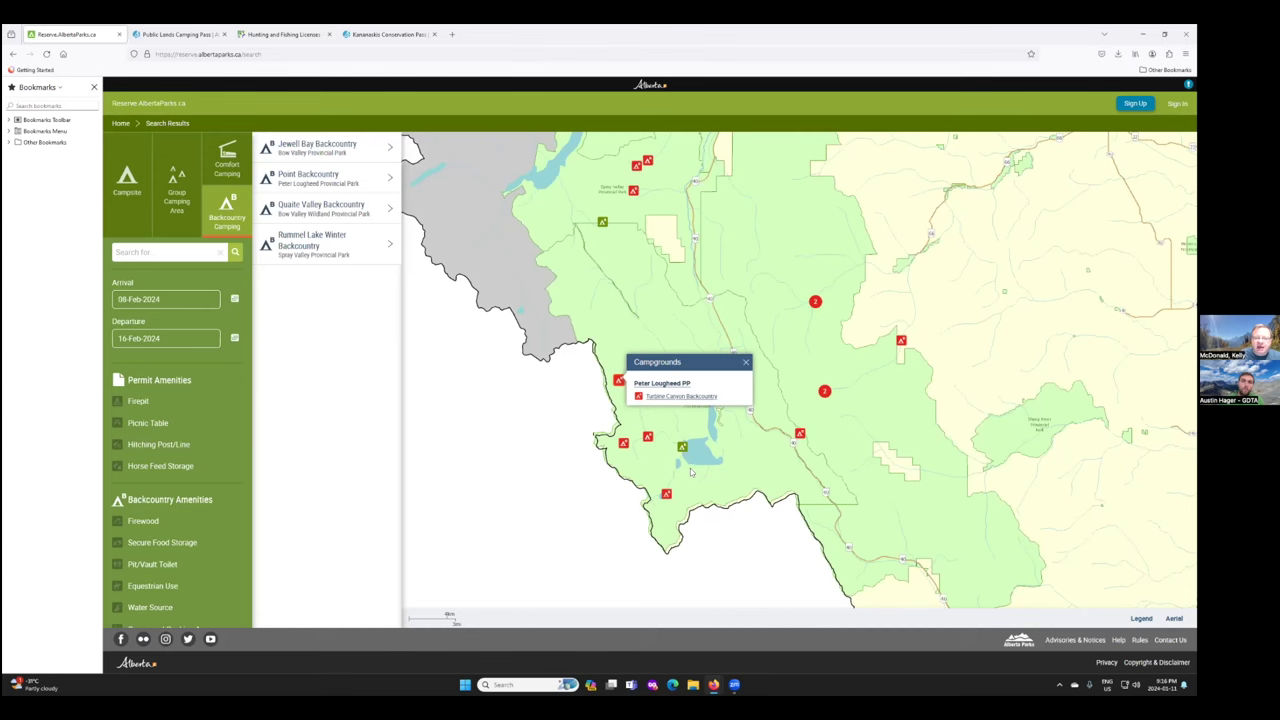
{"action": "left_click", "coordinate": [666, 494]}
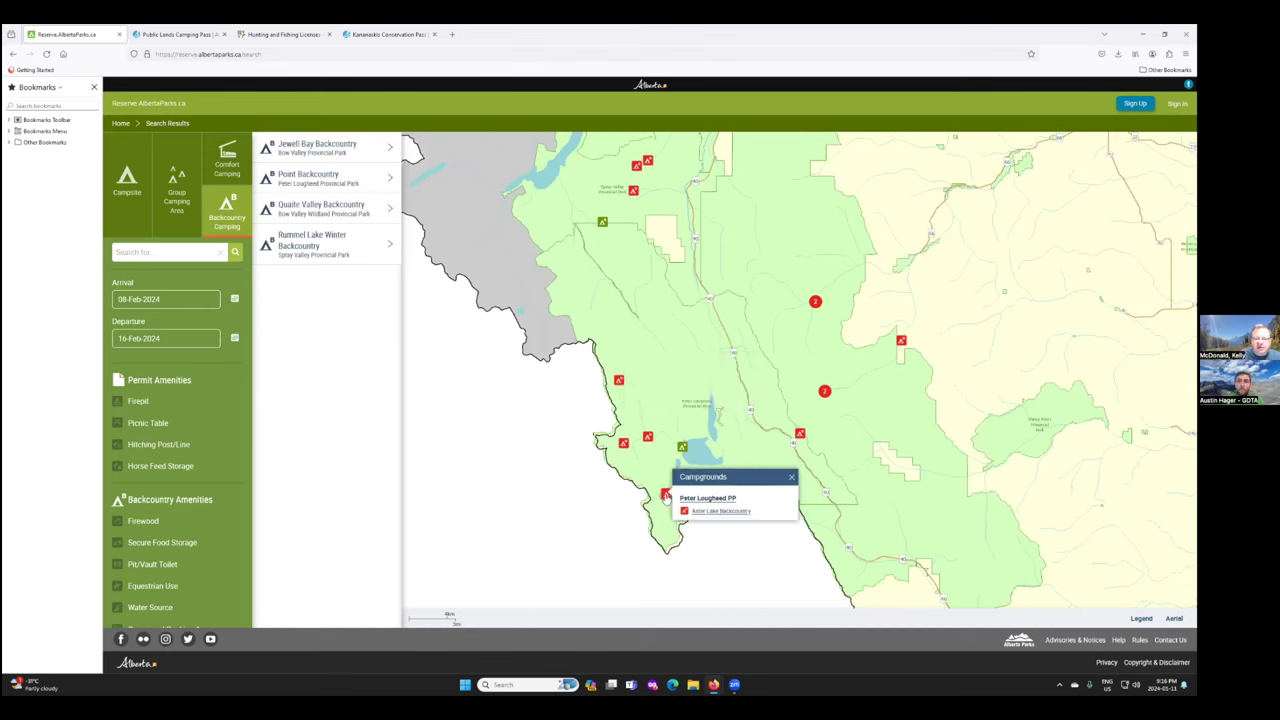